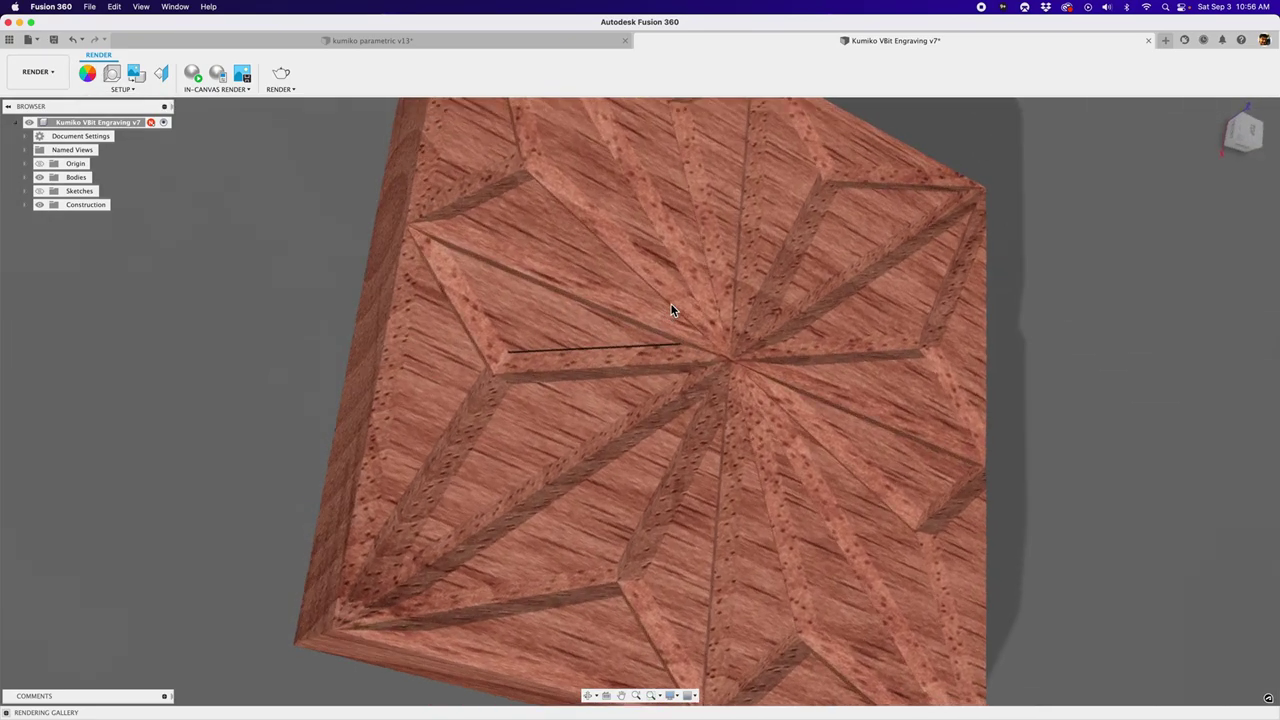
Switch the rendered kumiko V-bit engraving model to the Design workspace.
shift+middle_drag(671, 304, 507, 286)
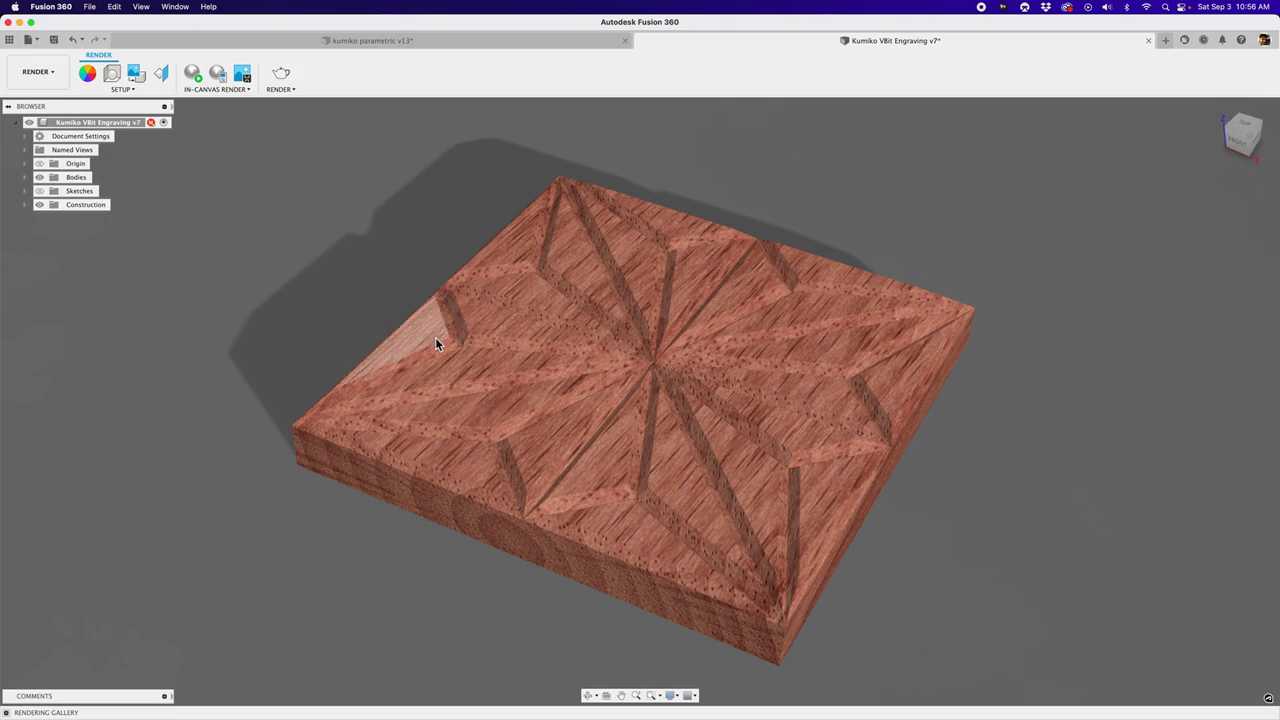
shift+middle_drag(594, 366, 495, 355)
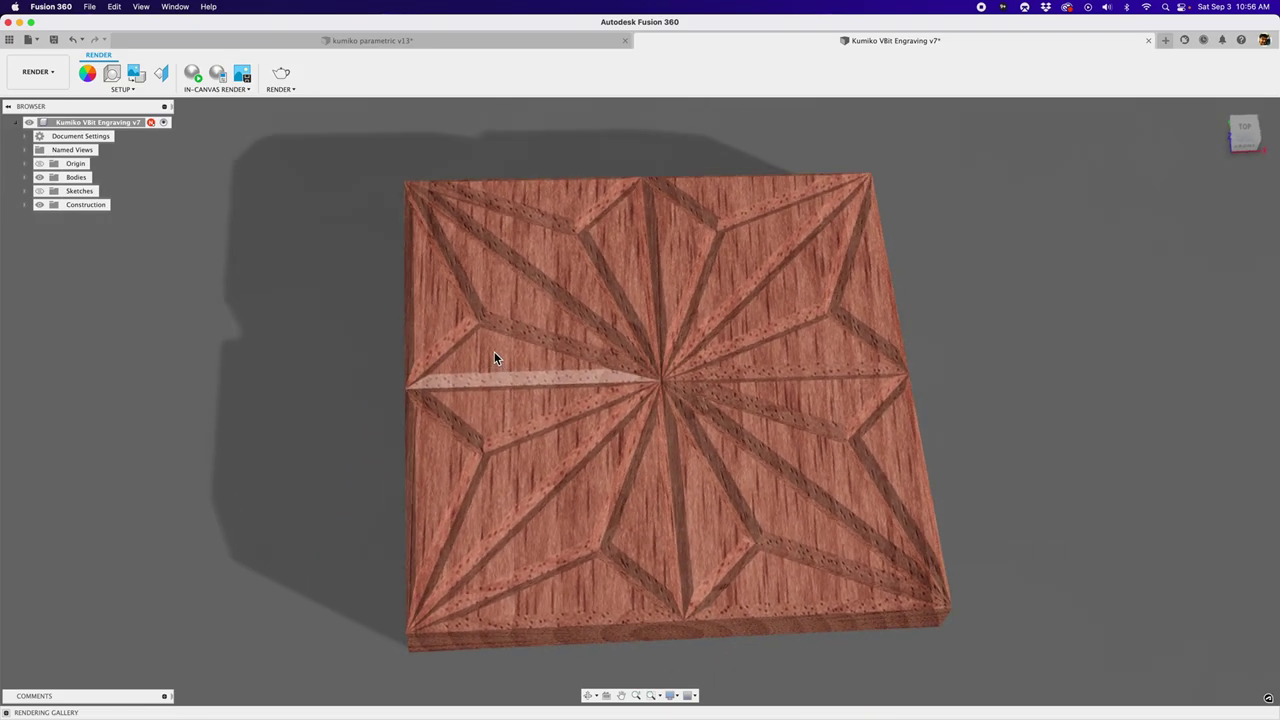
shift+middle_drag(713, 340, 36, 78)
click(36, 75)
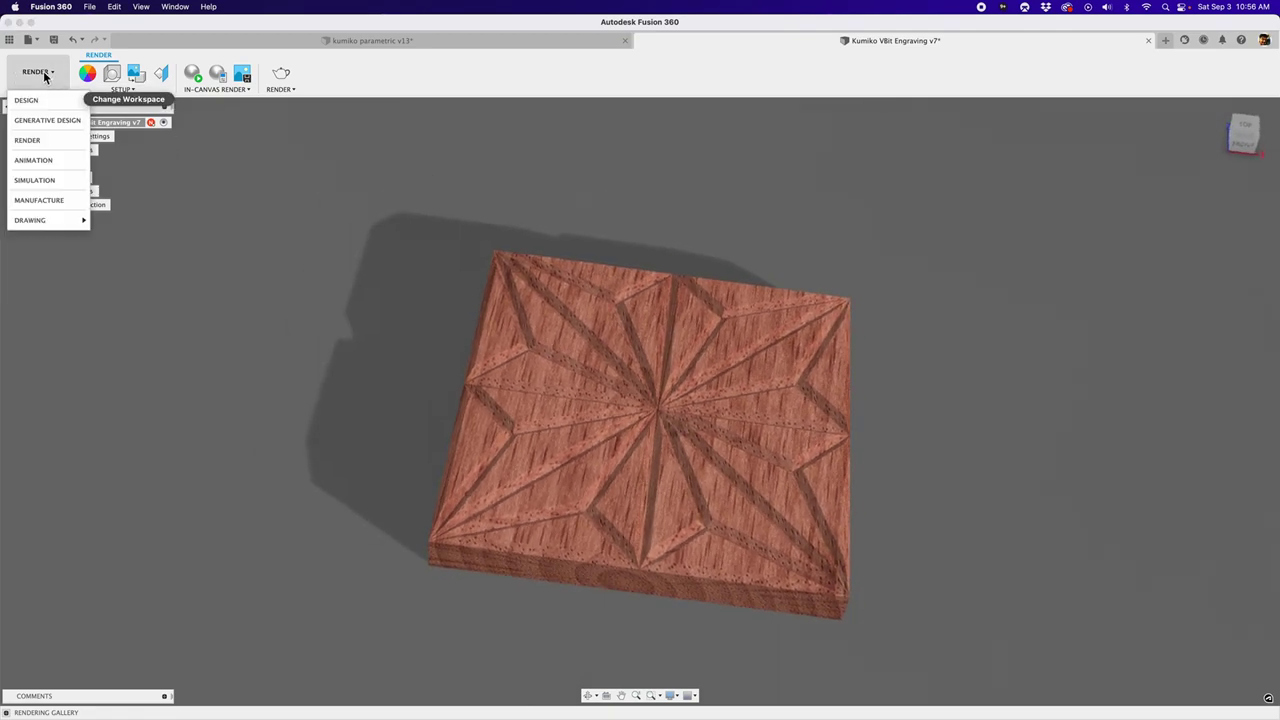
click(50, 102)
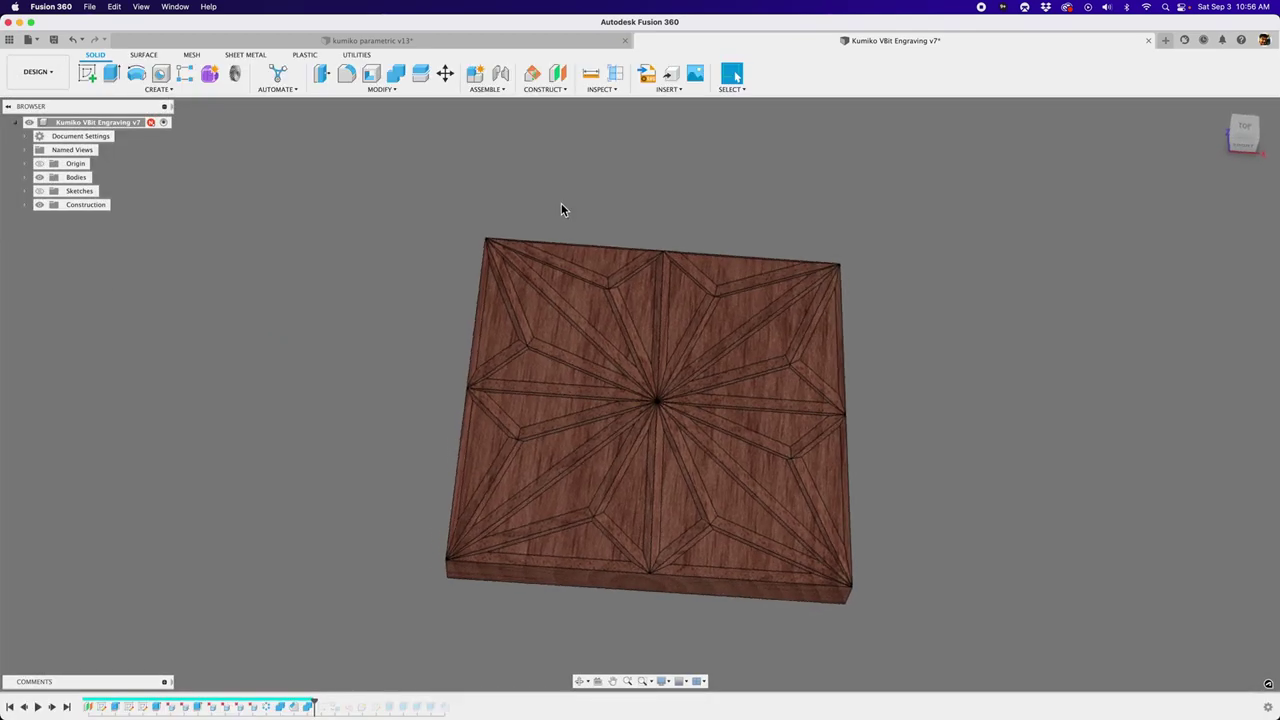
shift+scroll(431, 300, down, 10)
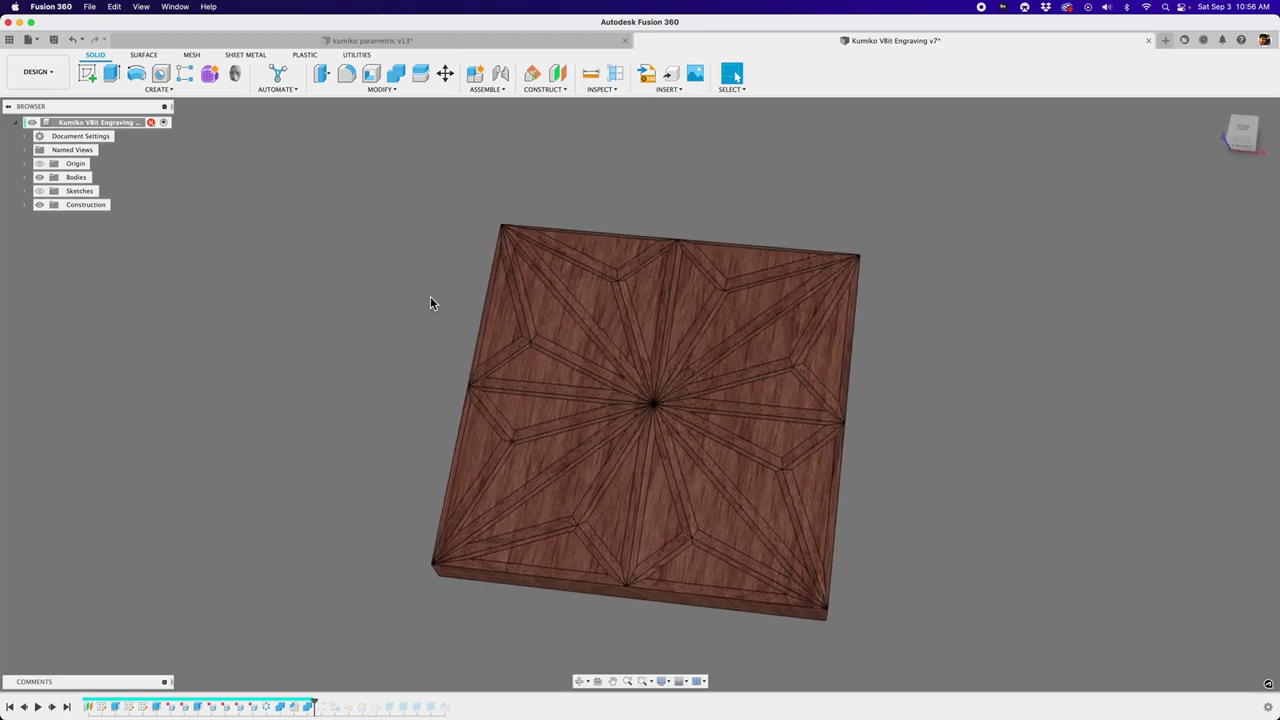
shift+scroll(572, 329, down, 8)
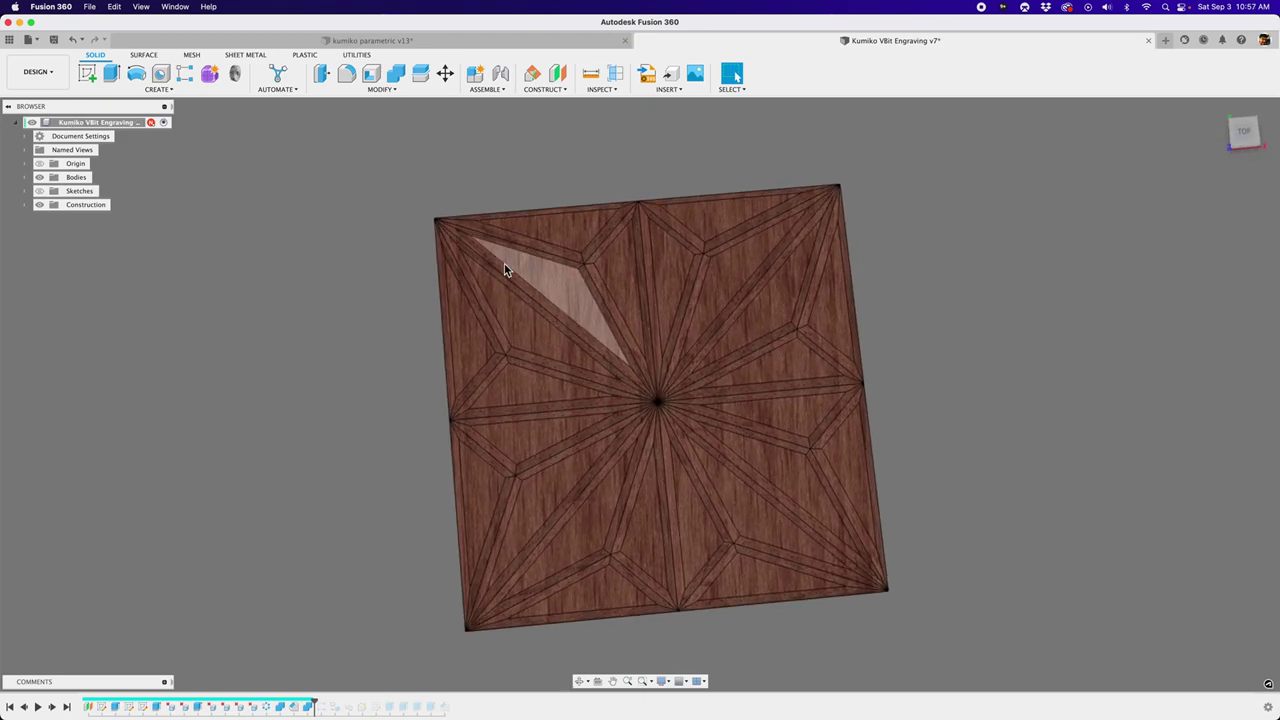
Switch to Chrome to look over the kumiko pattern image results, and return to the engraving model in Fusion 360.
key(super+Tab)
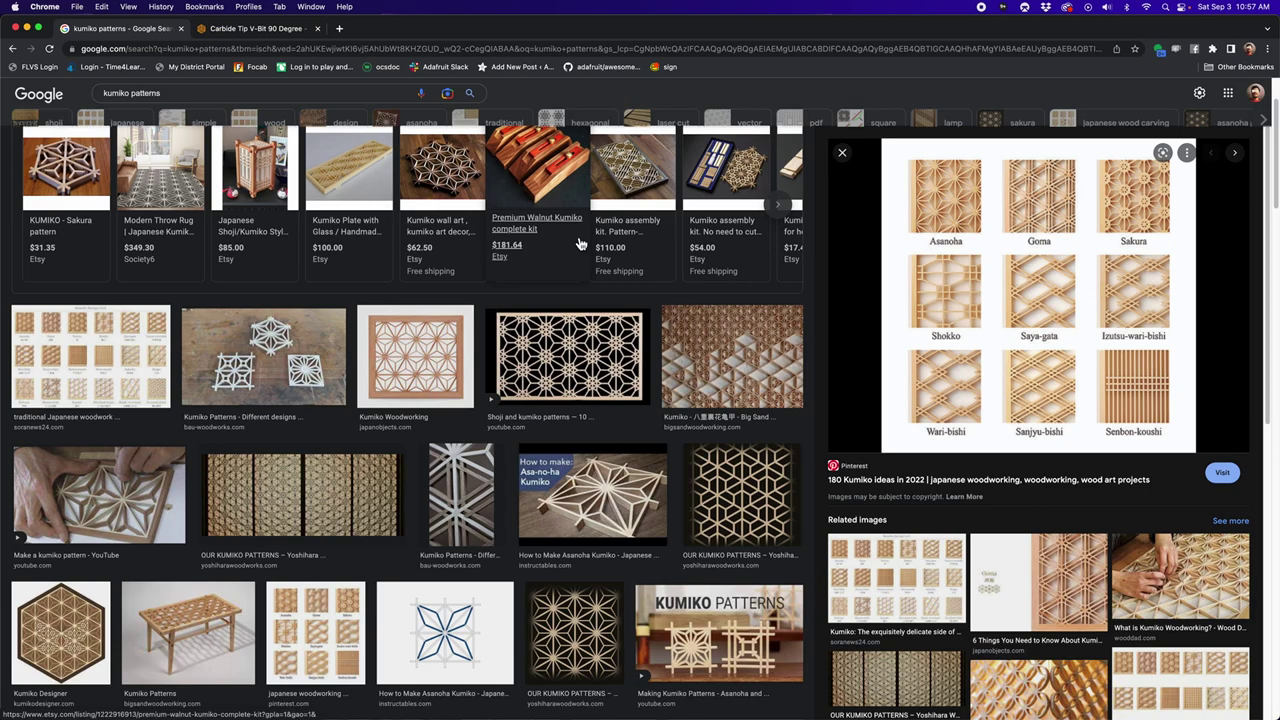
scroll(777, 277, up, 2)
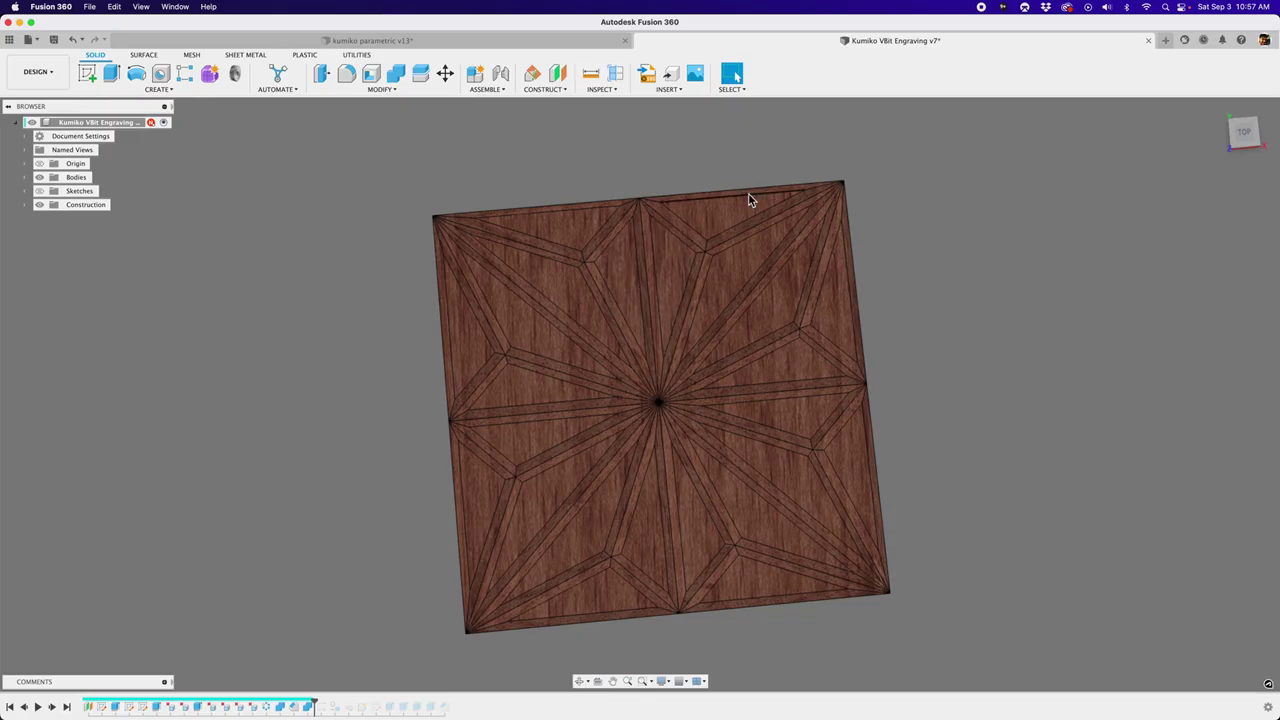
scroll(748, 193, down, 3)
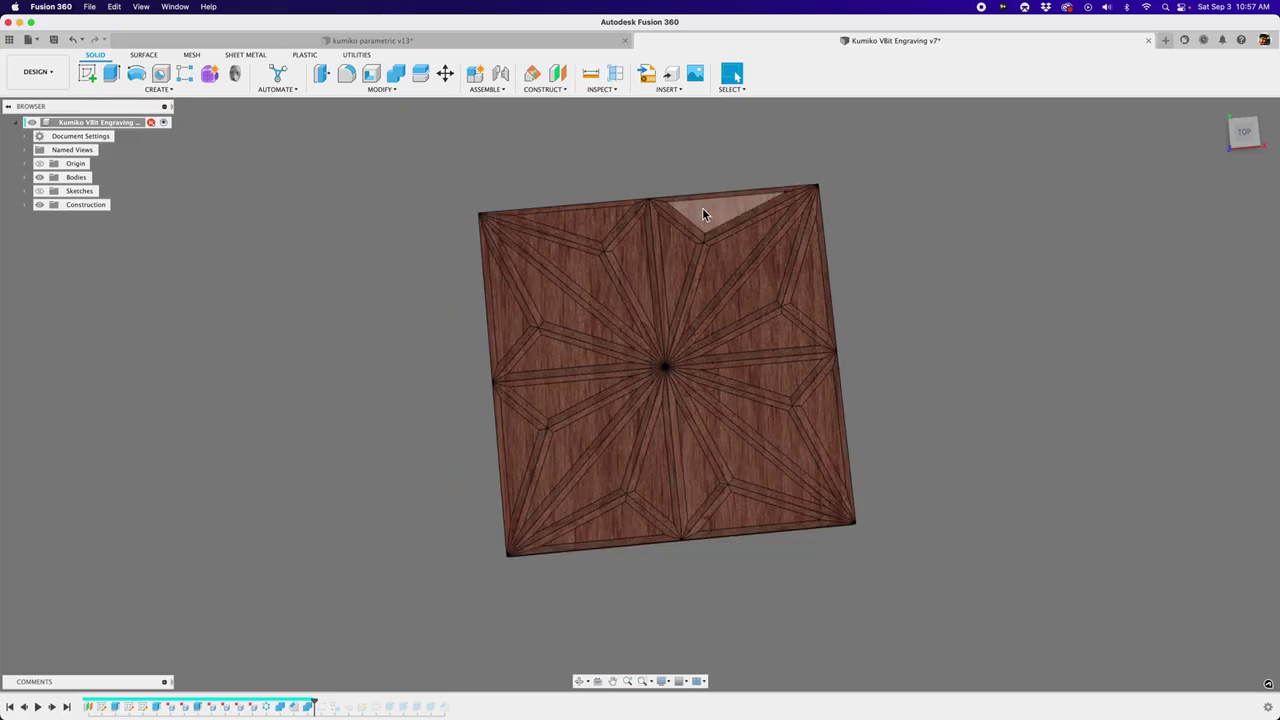
Start a new design and add a user parameter named titleSize with a value of 100 mm.
click(1166, 40)
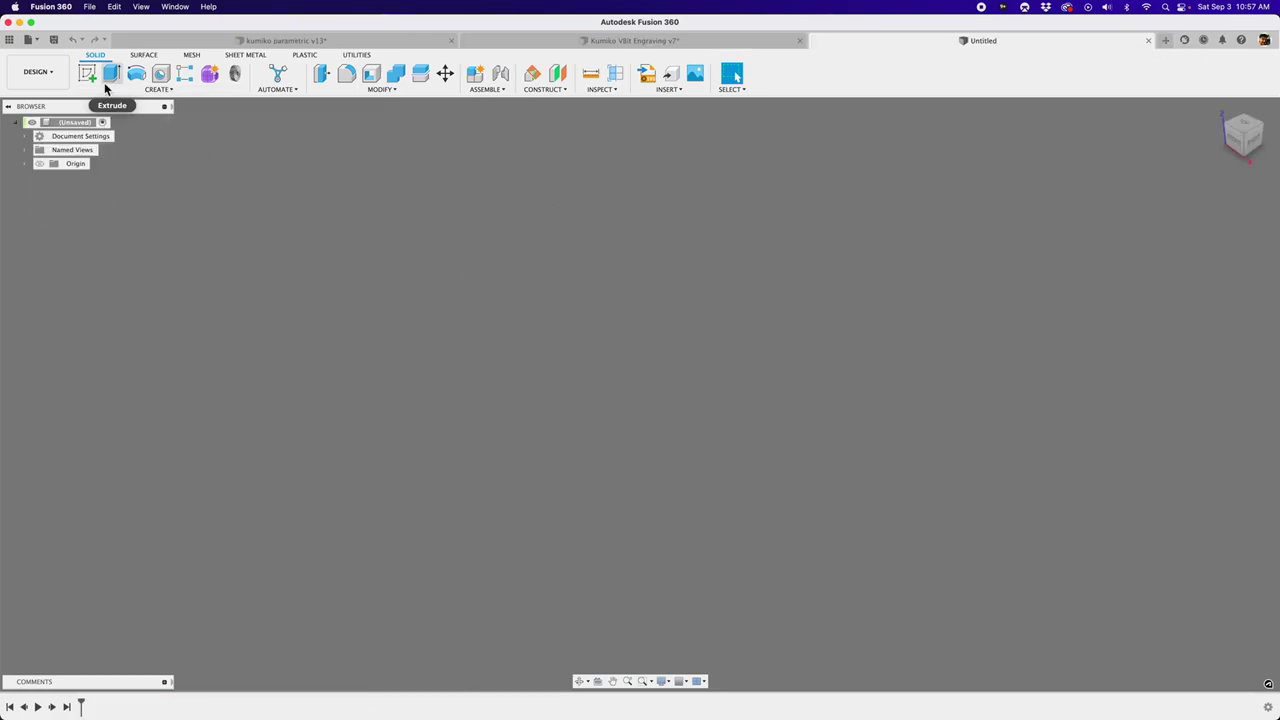
key(shift+p)
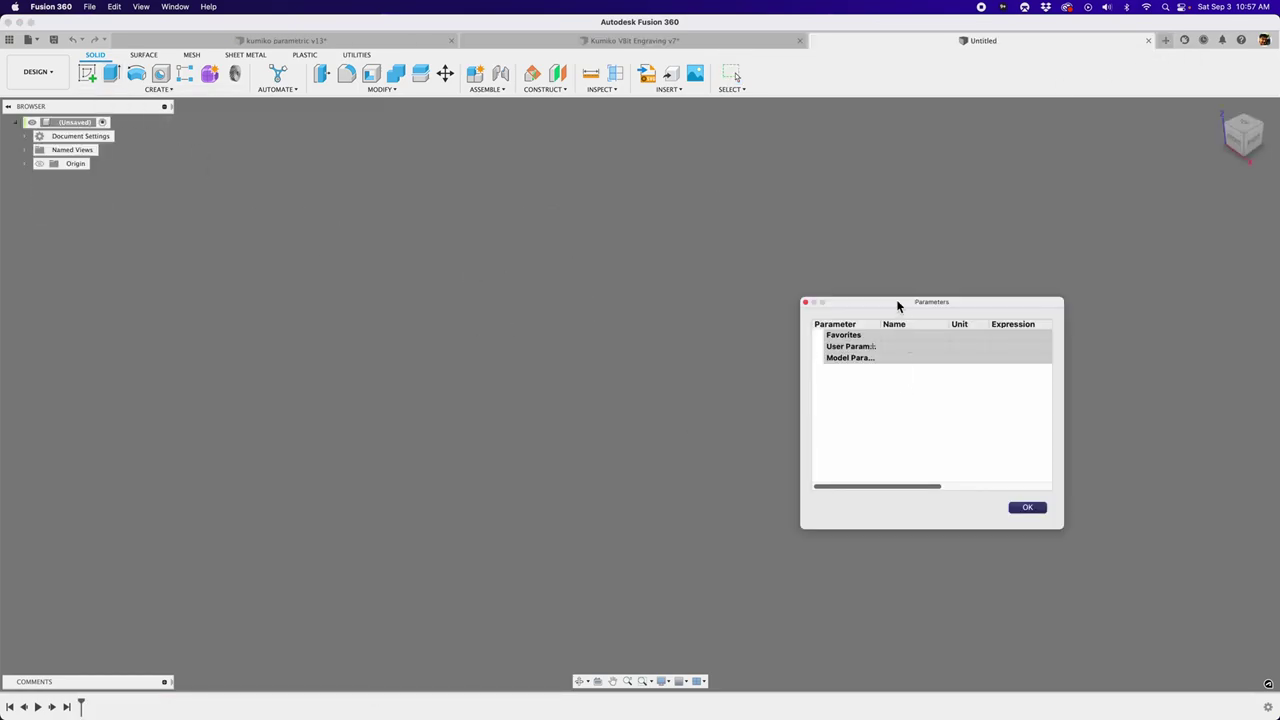
drag(898, 308, 719, 272)
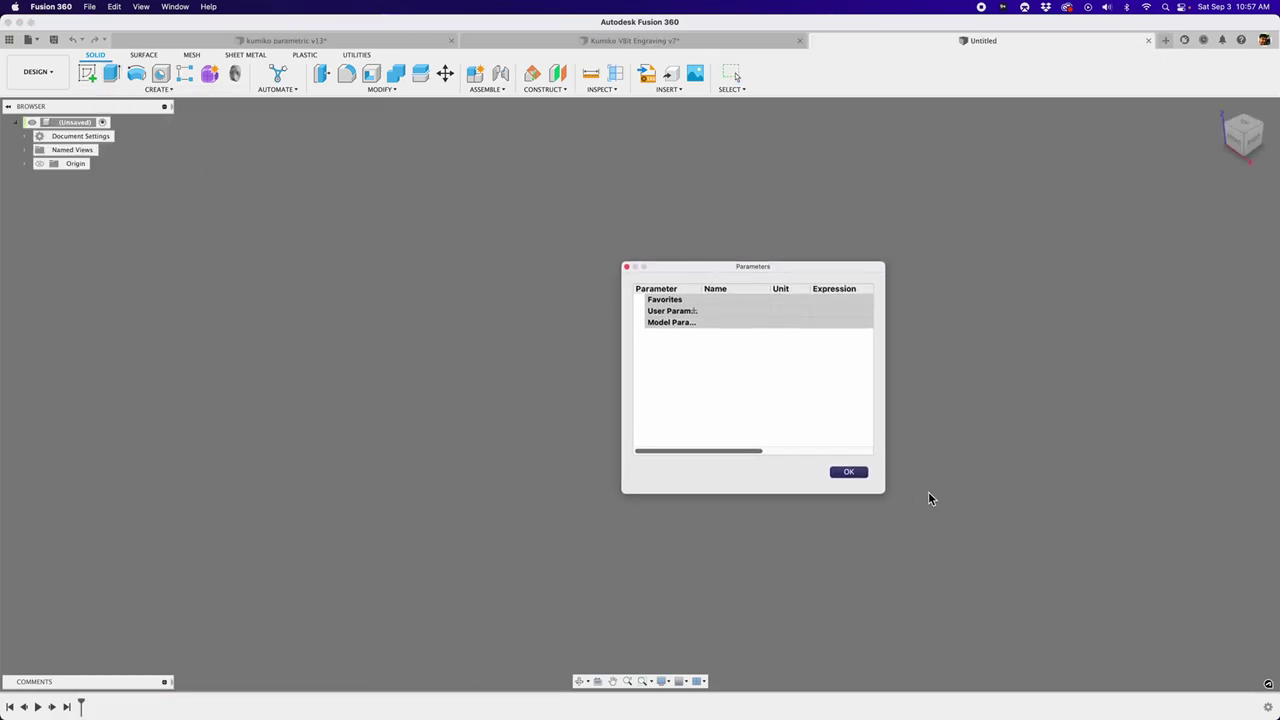
click(690, 313)
text(tit)
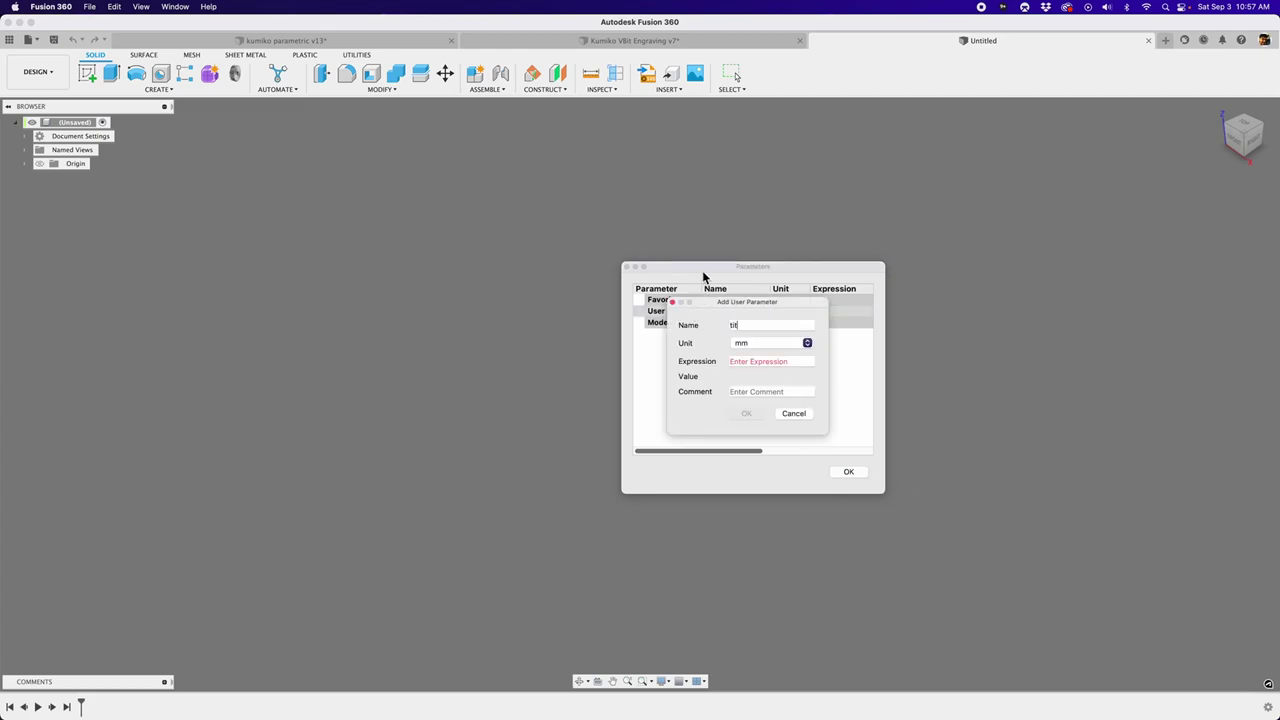
text(leSize)
key(Tab)
text(100)
key(Return)
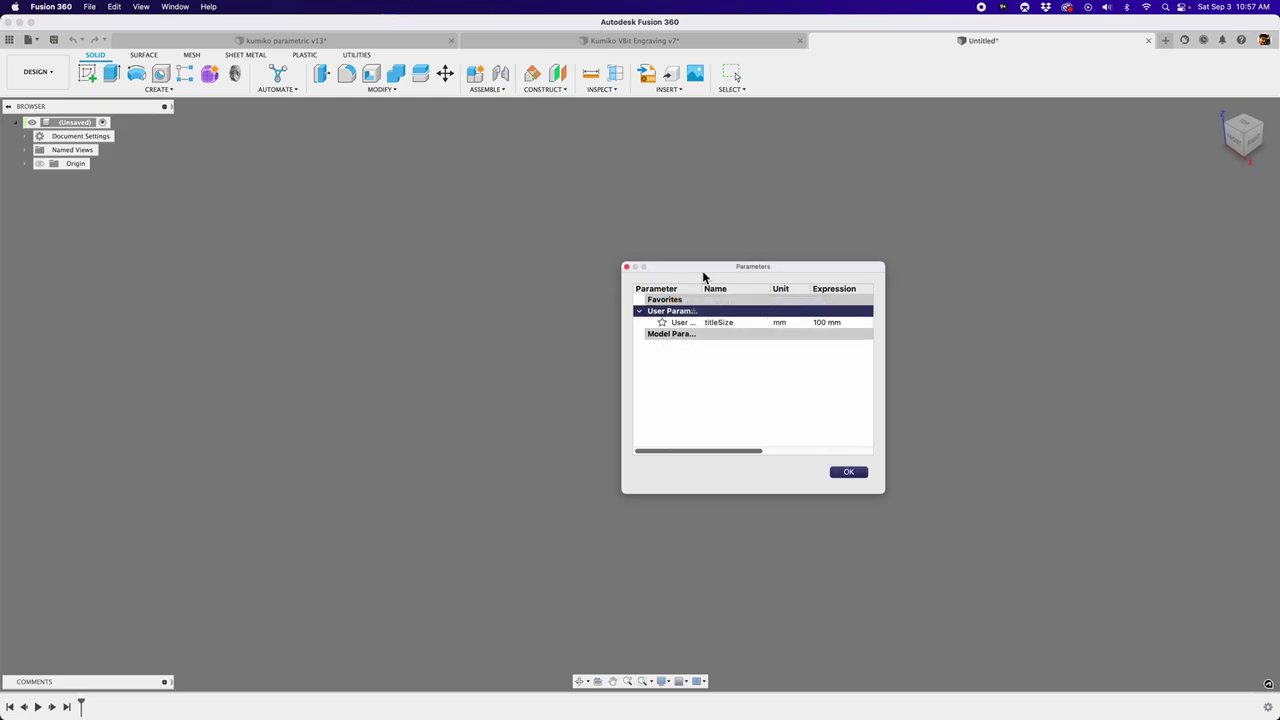
Add a user parameter named titleHeight with a value of 12 mm.
click(704, 312)
text(titleHeight)
key(Tab)
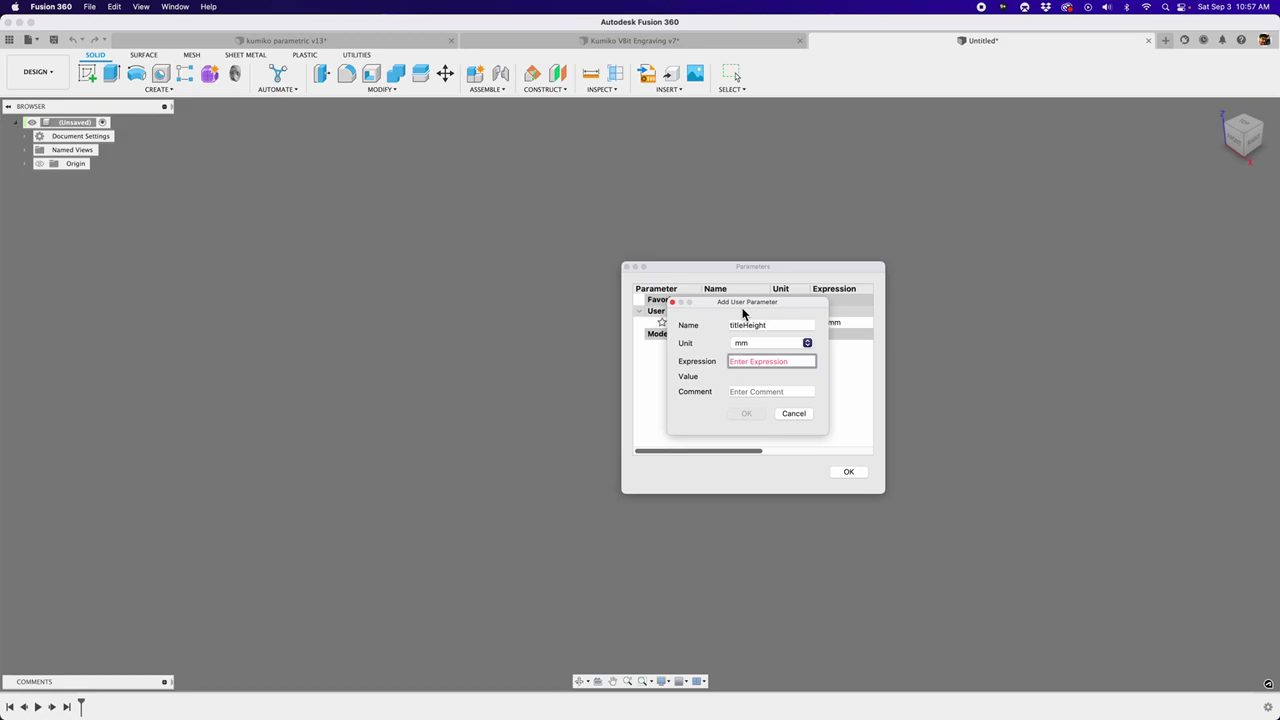
text(12)
key(Return)
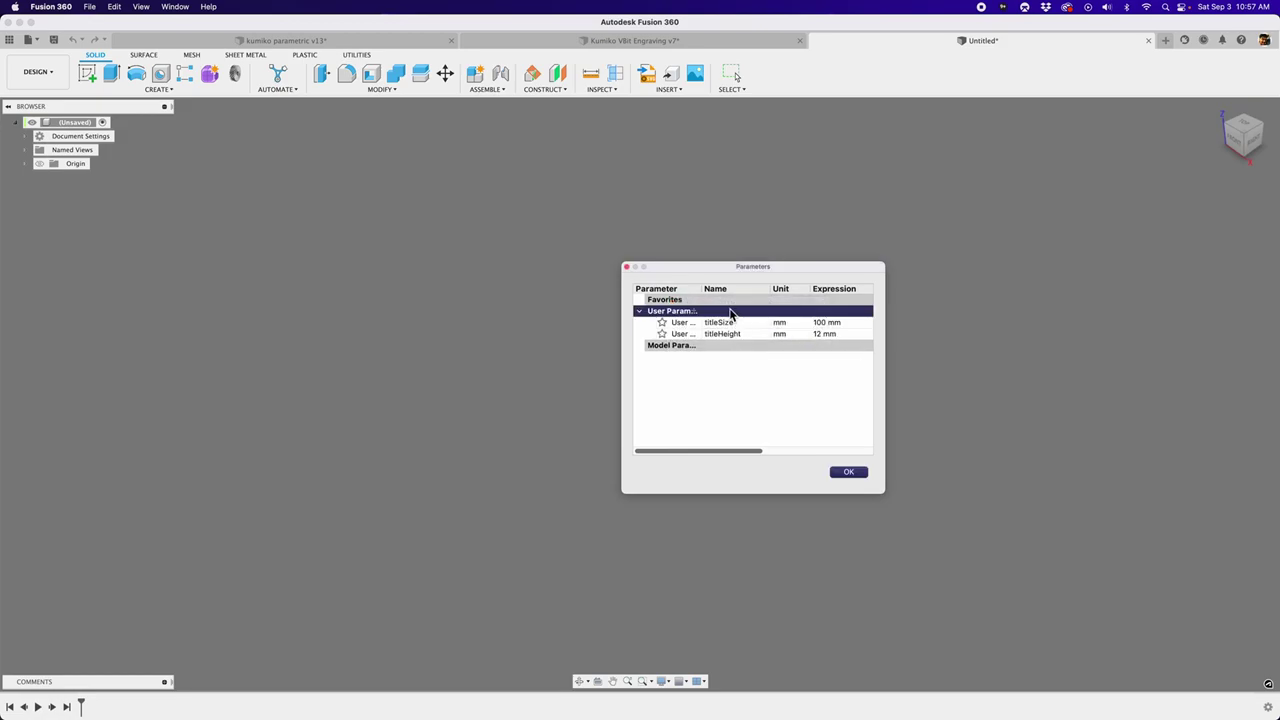
Add a user parameter named cutDepth with a value of 2 mm and close the parameter list.
click(697, 314)
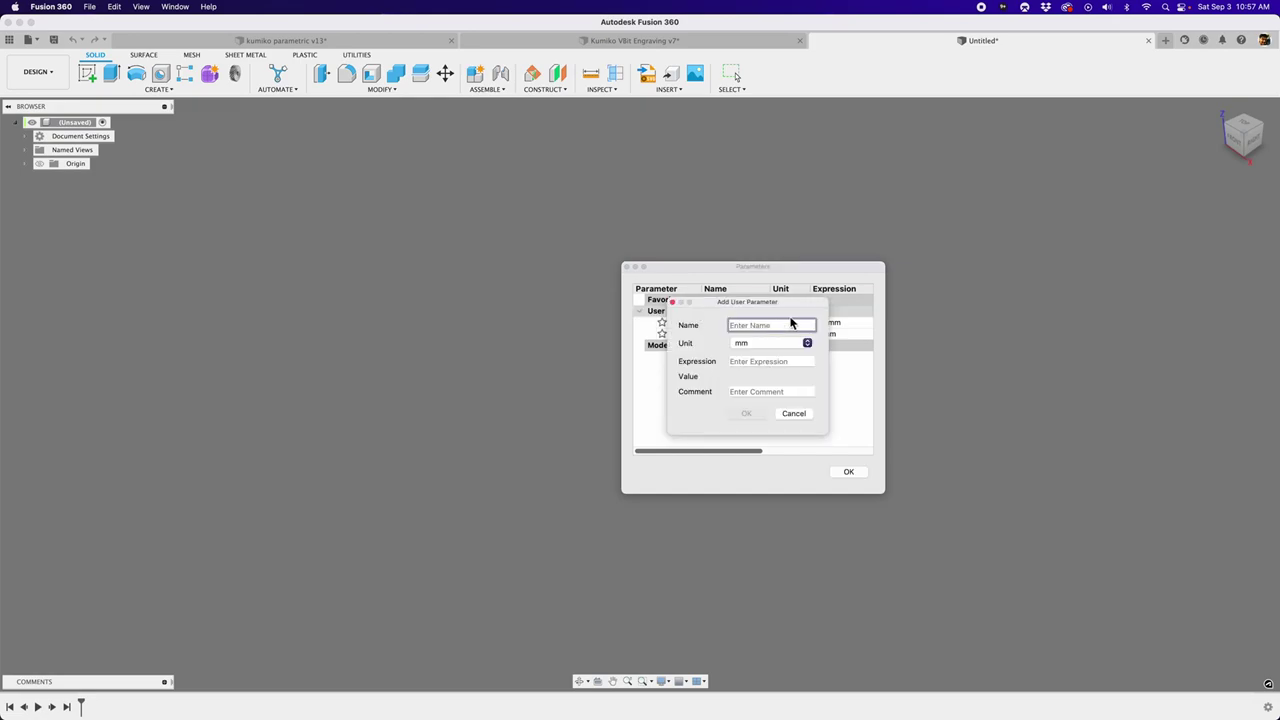
text(cutDepth)
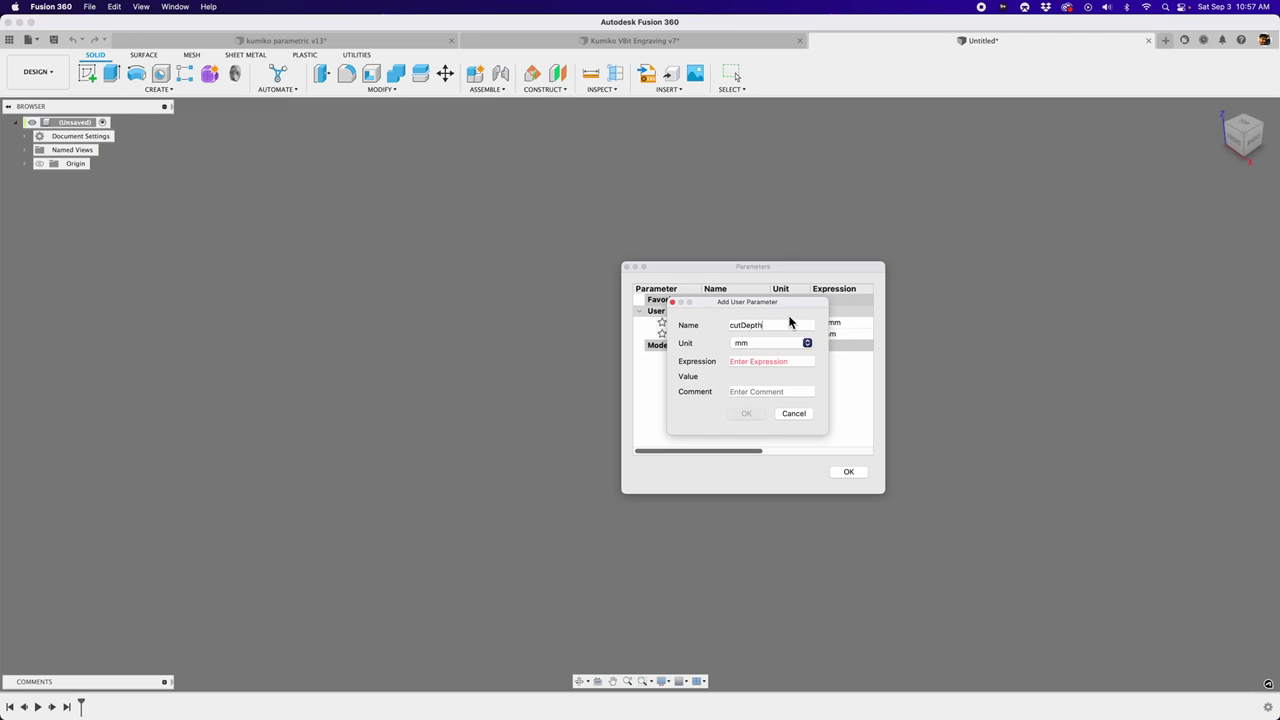
key(Tab)
text(2)
key(Return)
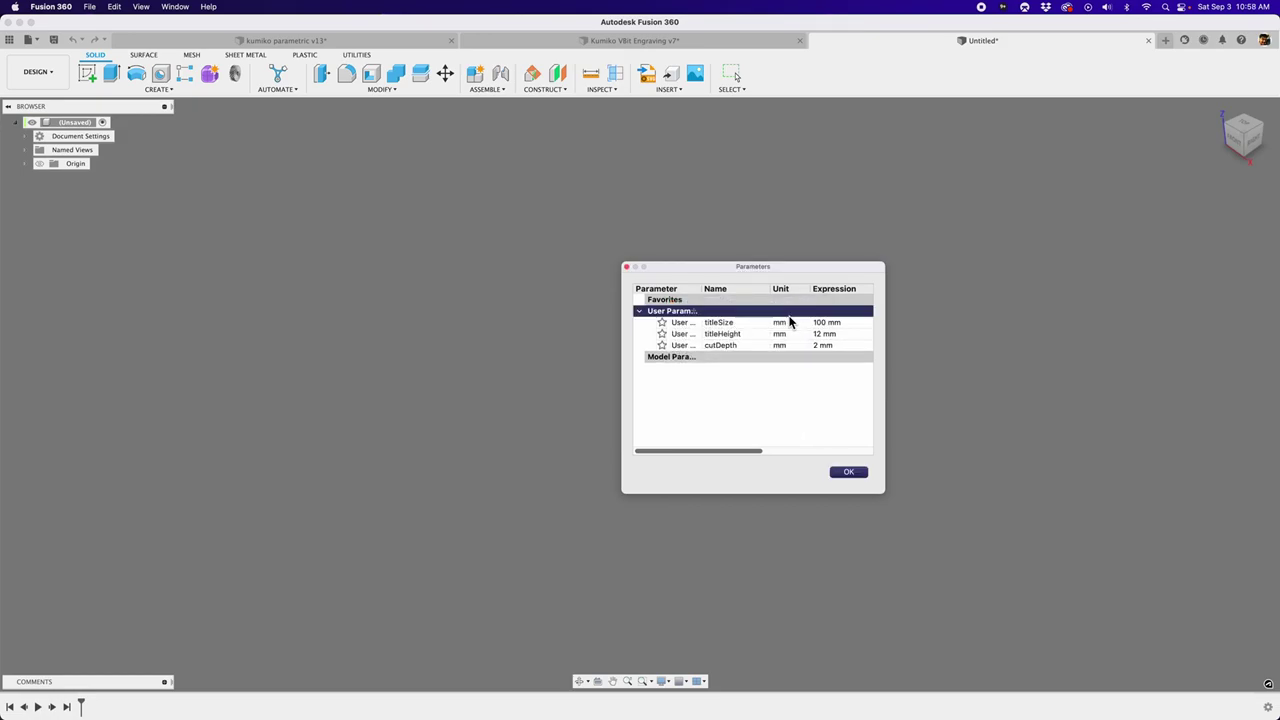
drag(798, 267, 728, 257)
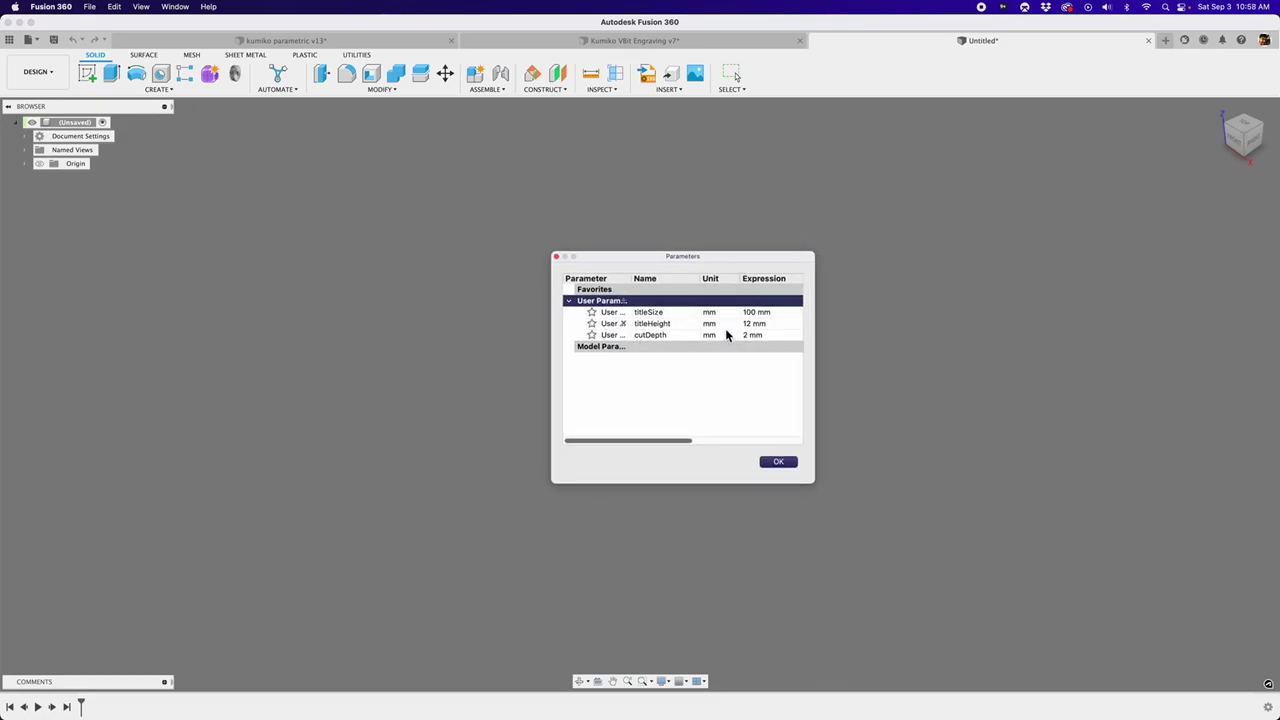
drag(801, 490, 932, 502)
click(893, 476)
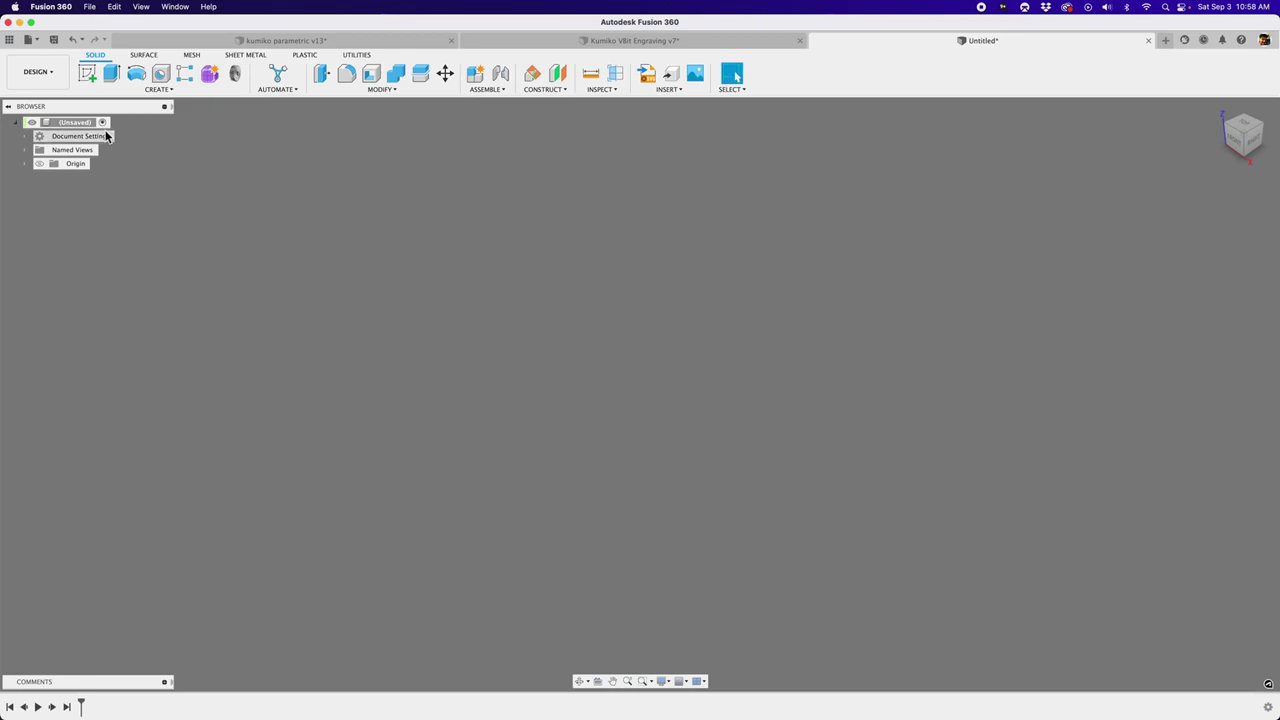
Sketch a two-point rectangle around the origin on the horizontal plane and adjust its upper-right corner for a size of about 71 by 54 mm.
click(87, 73)
click(700, 395)
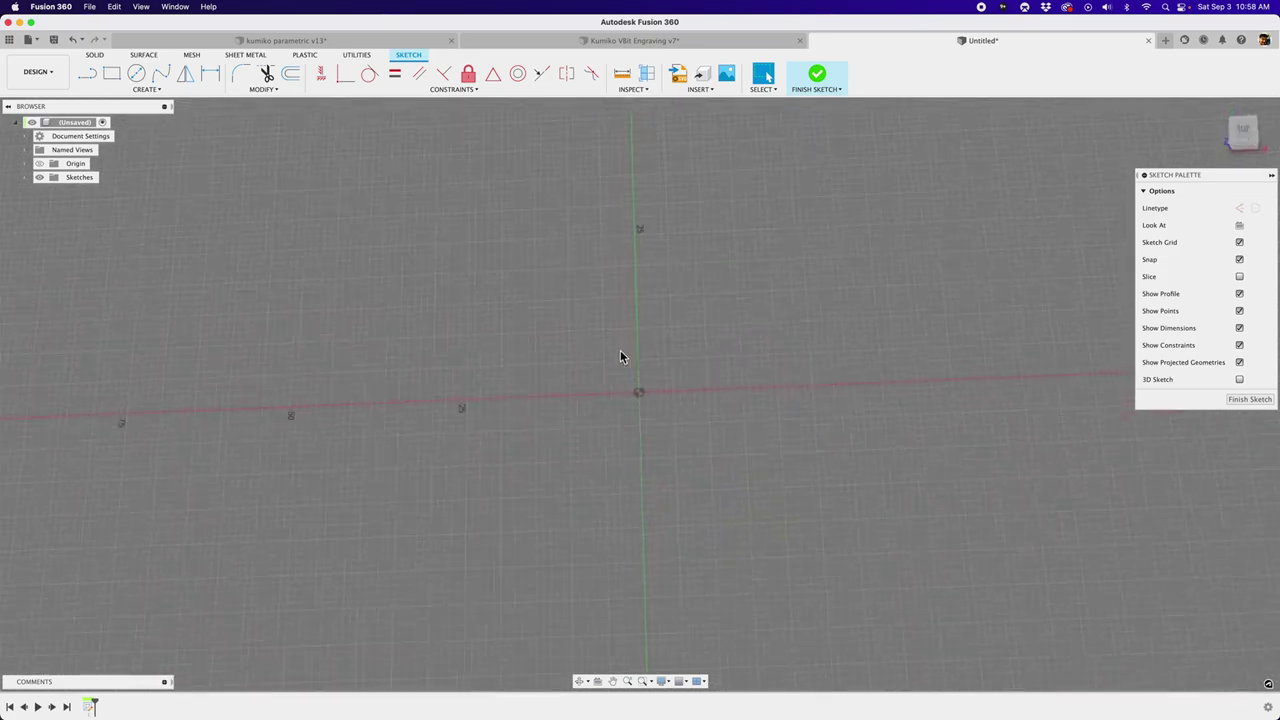
key(r)
scroll(618, 365, down, 2)
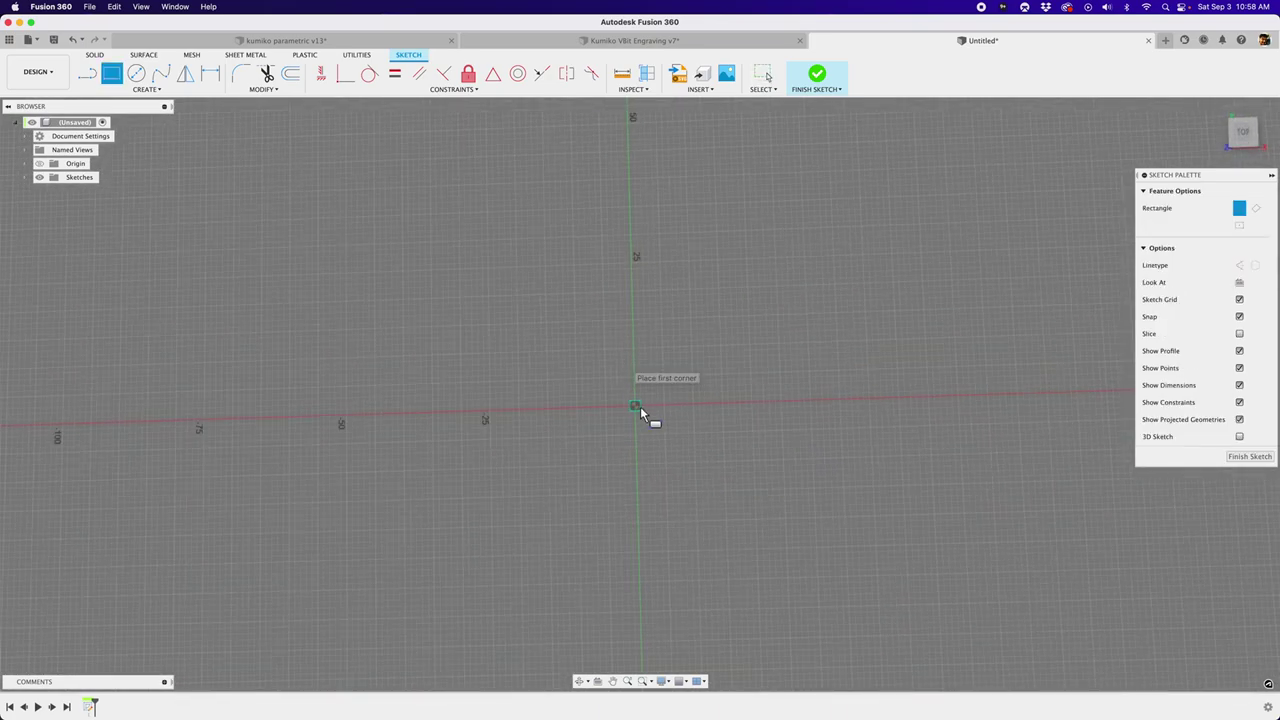
scroll(636, 406, up, 2)
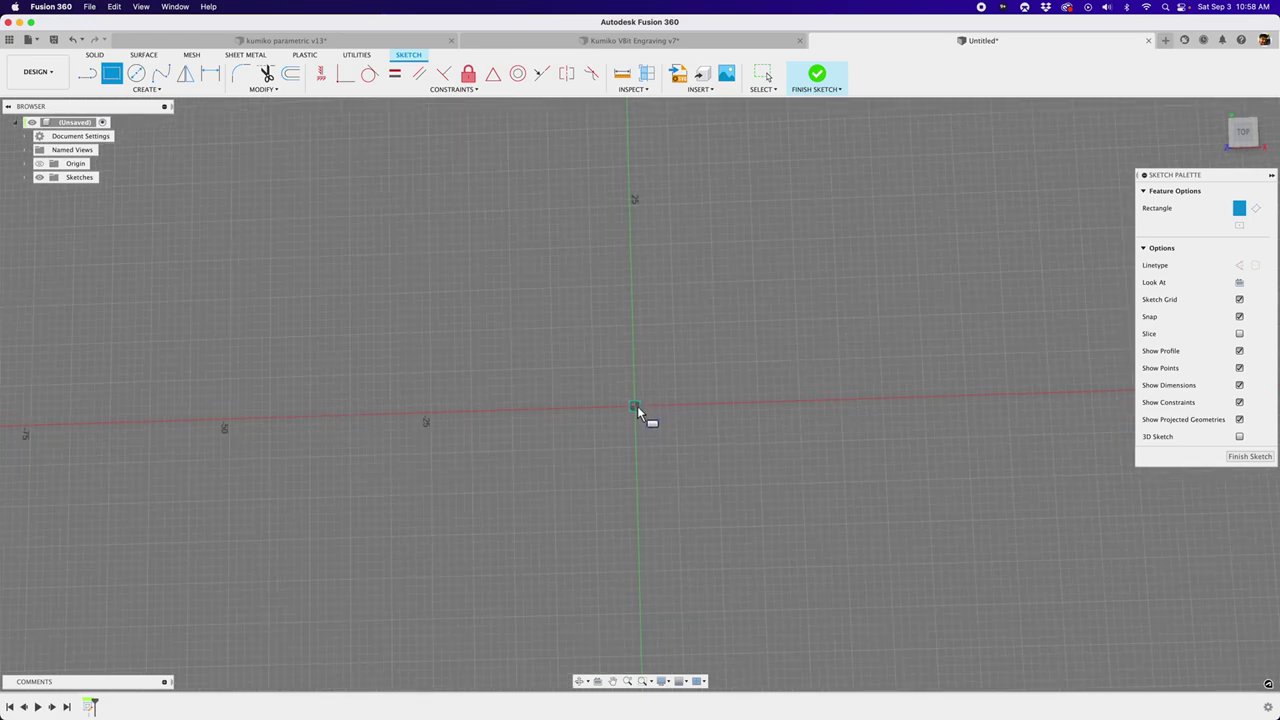
scroll(634, 404, down, 1)
scroll(633, 403, up, 3)
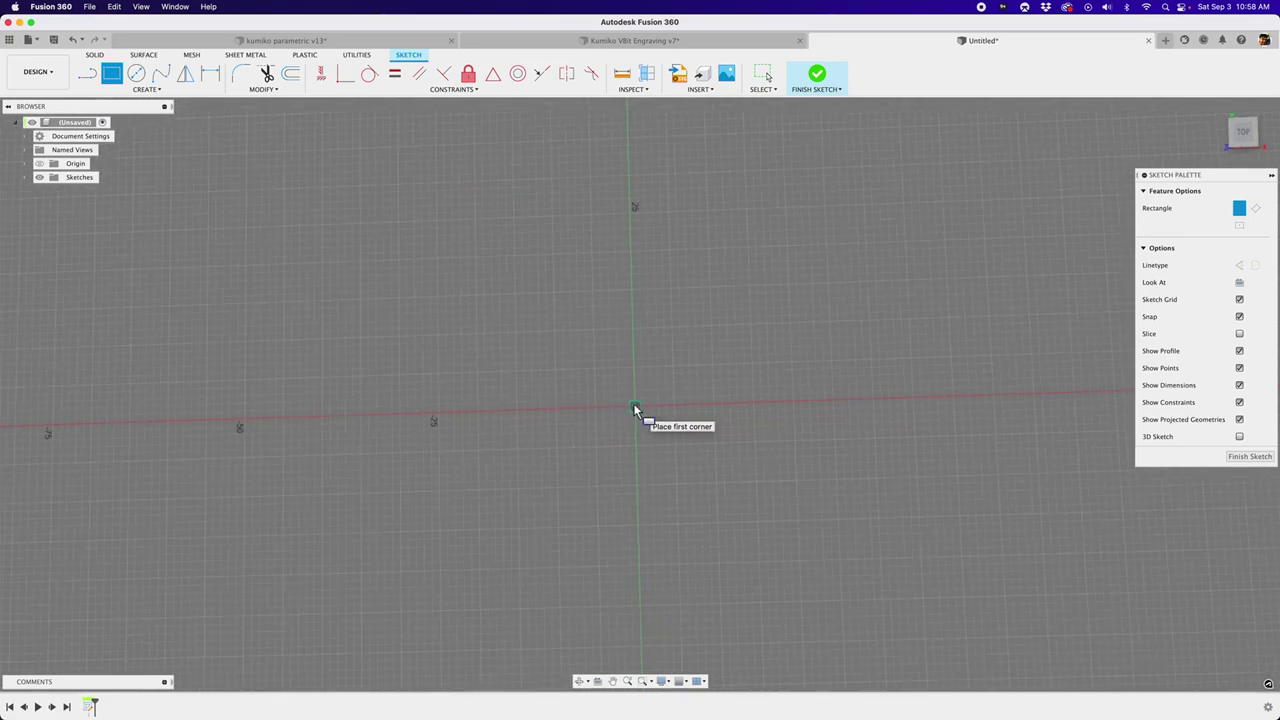
click(410, 209)
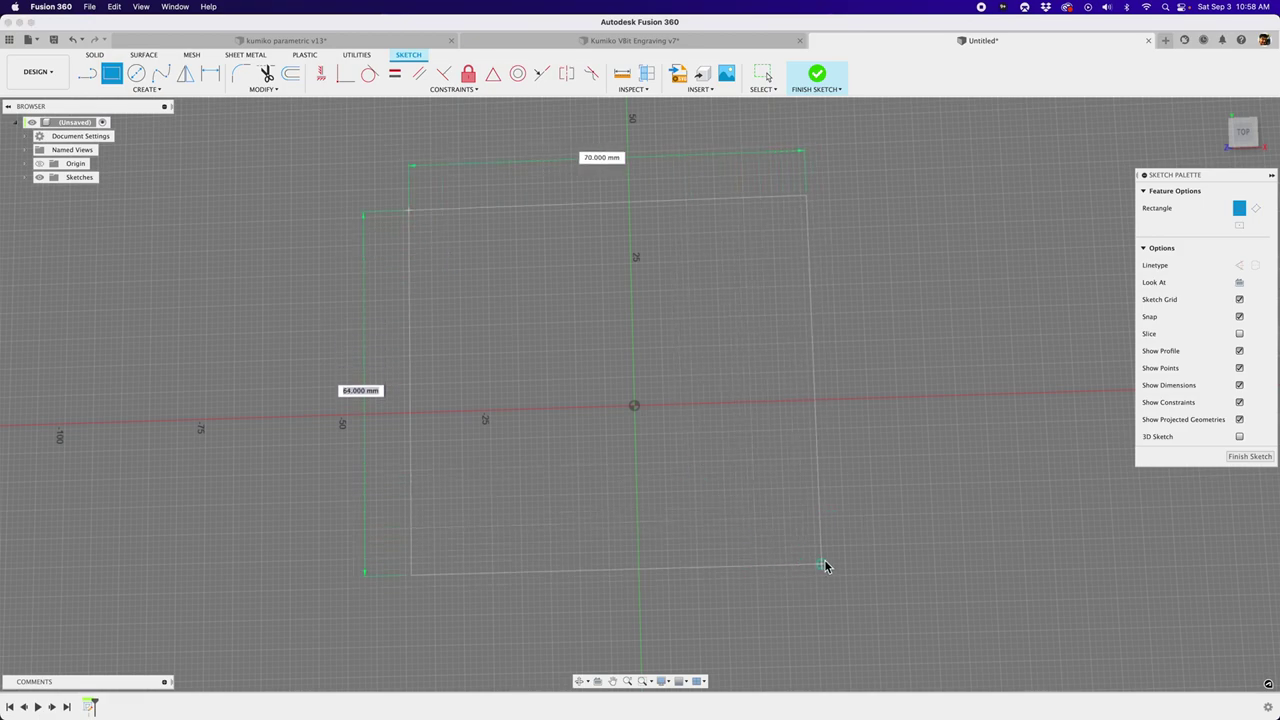
click(823, 565)
scroll(720, 425, down, 2)
middle_drag(557, 302, 643, 337)
key(Escape)
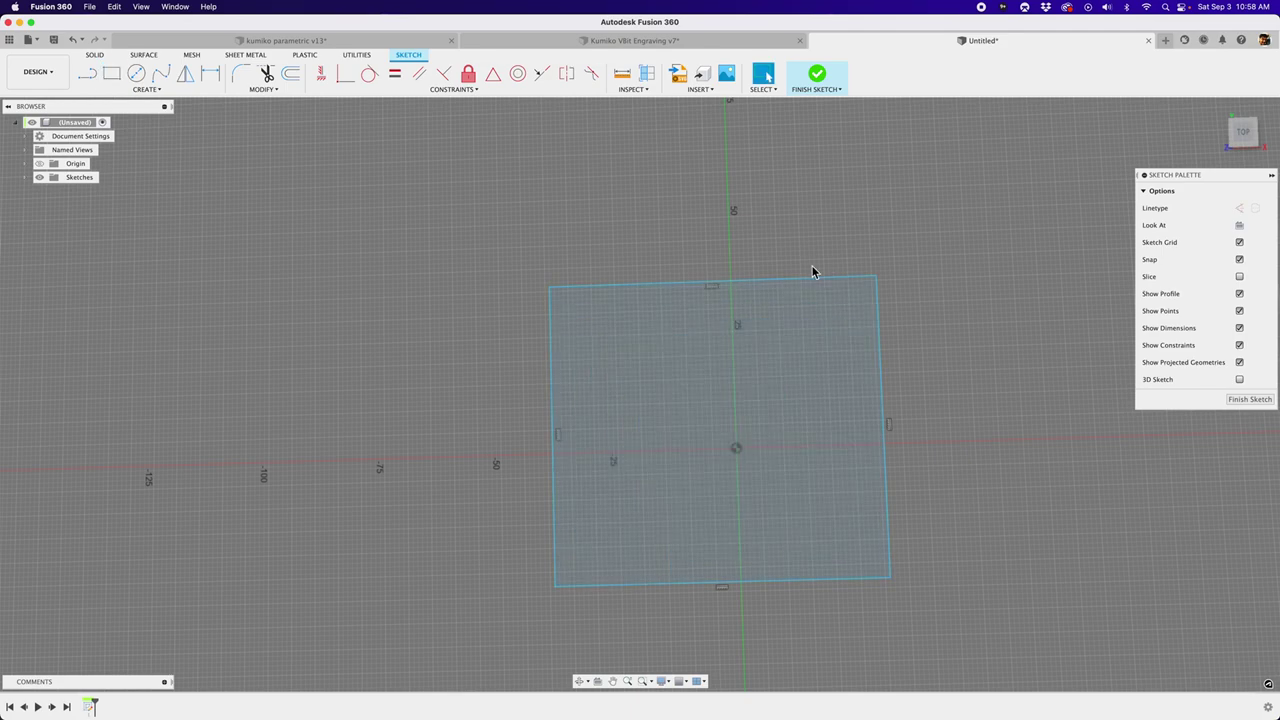
mouse_move(876, 276)
mouse_down()
mouse_move(770, 325)
mouse_move(871, 295)
mouse_move(883, 322)
mouse_up()
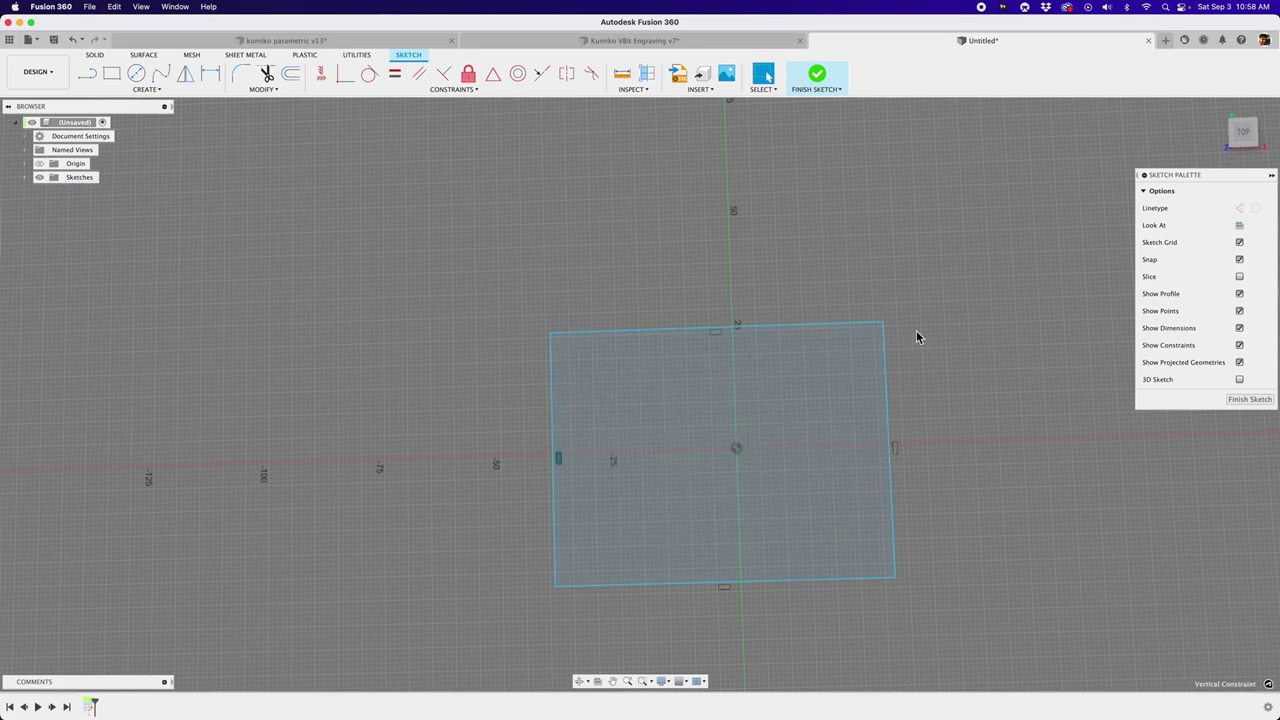
Dimension the rectangle's upper edge with the titleSize parameter.
click(627, 337)
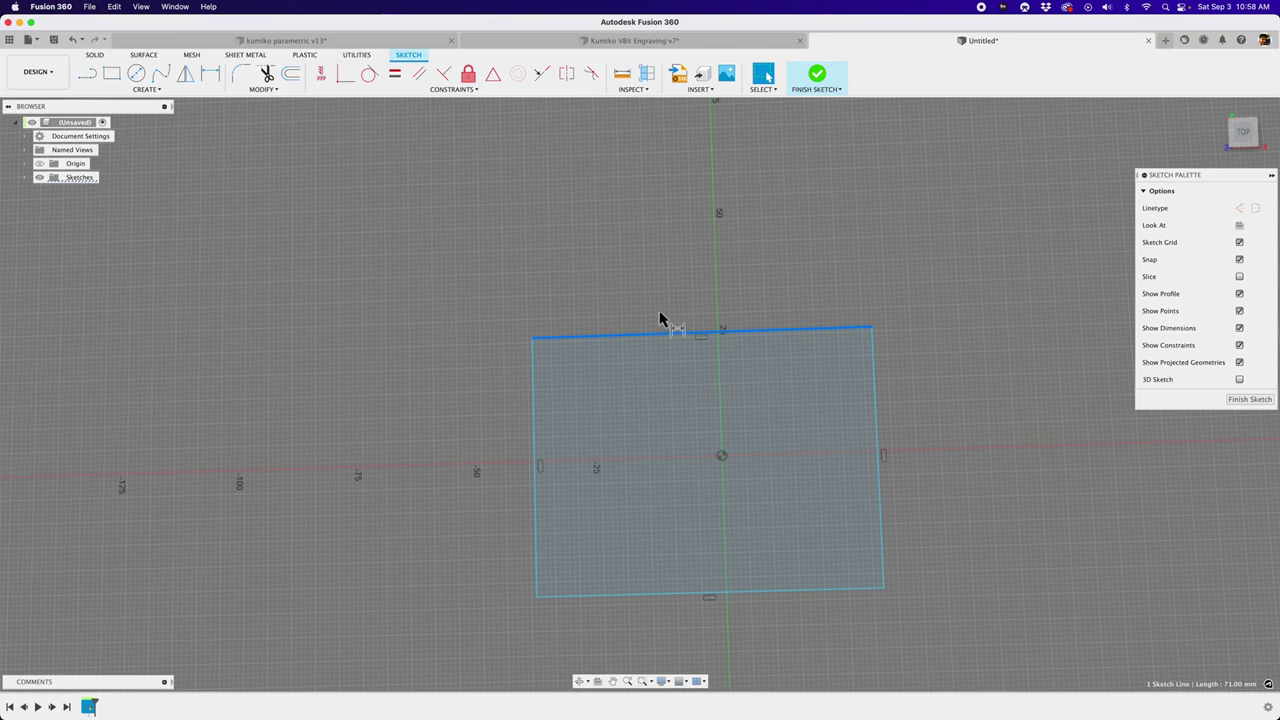
key(d)
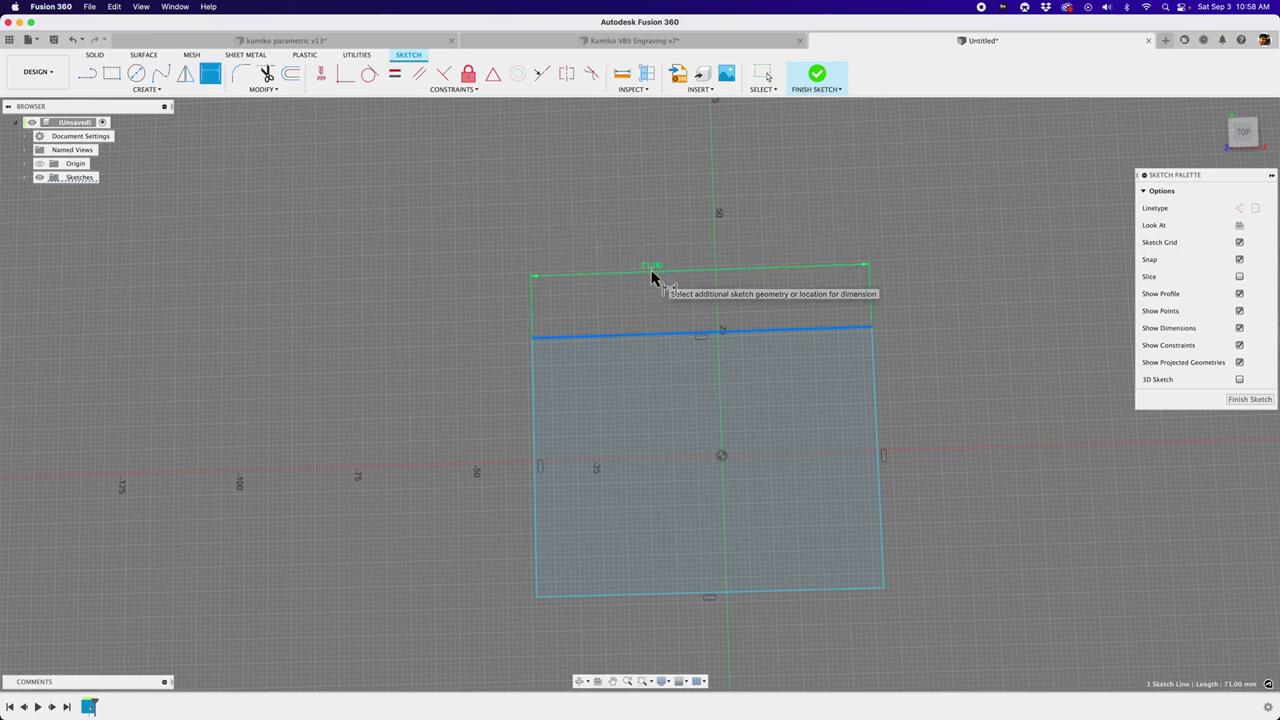
click(662, 272)
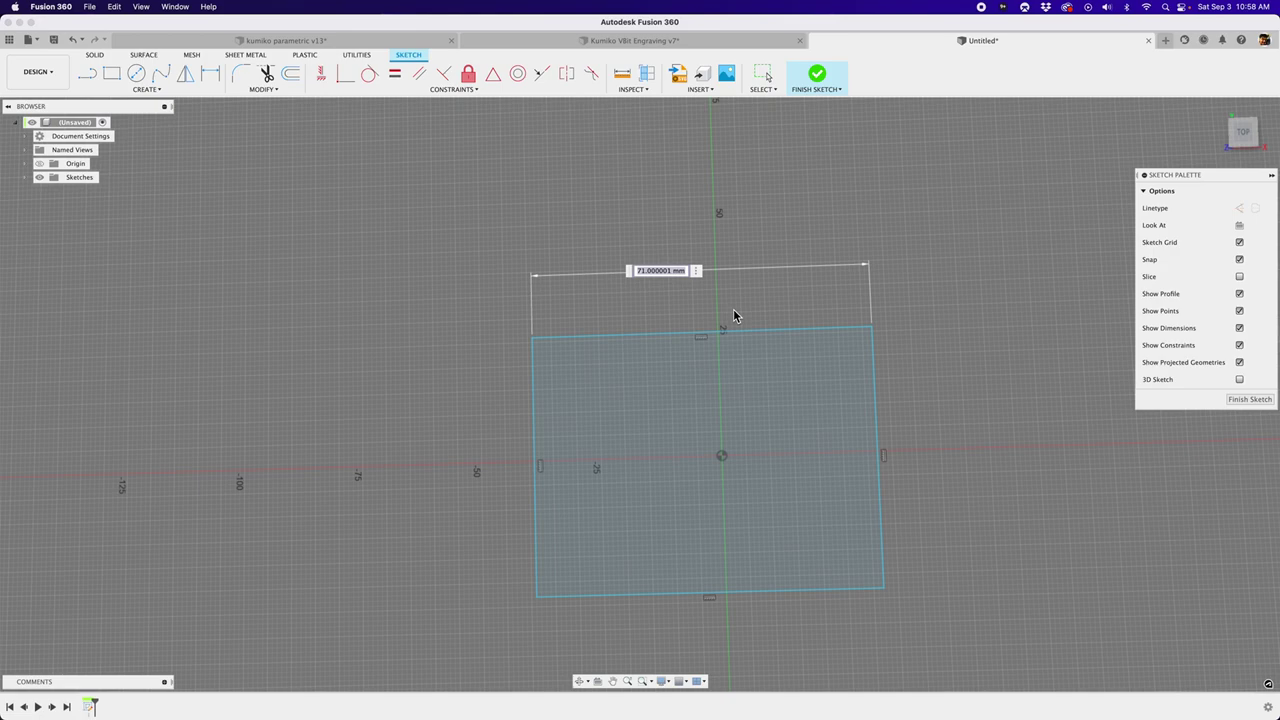
text(titleSize)
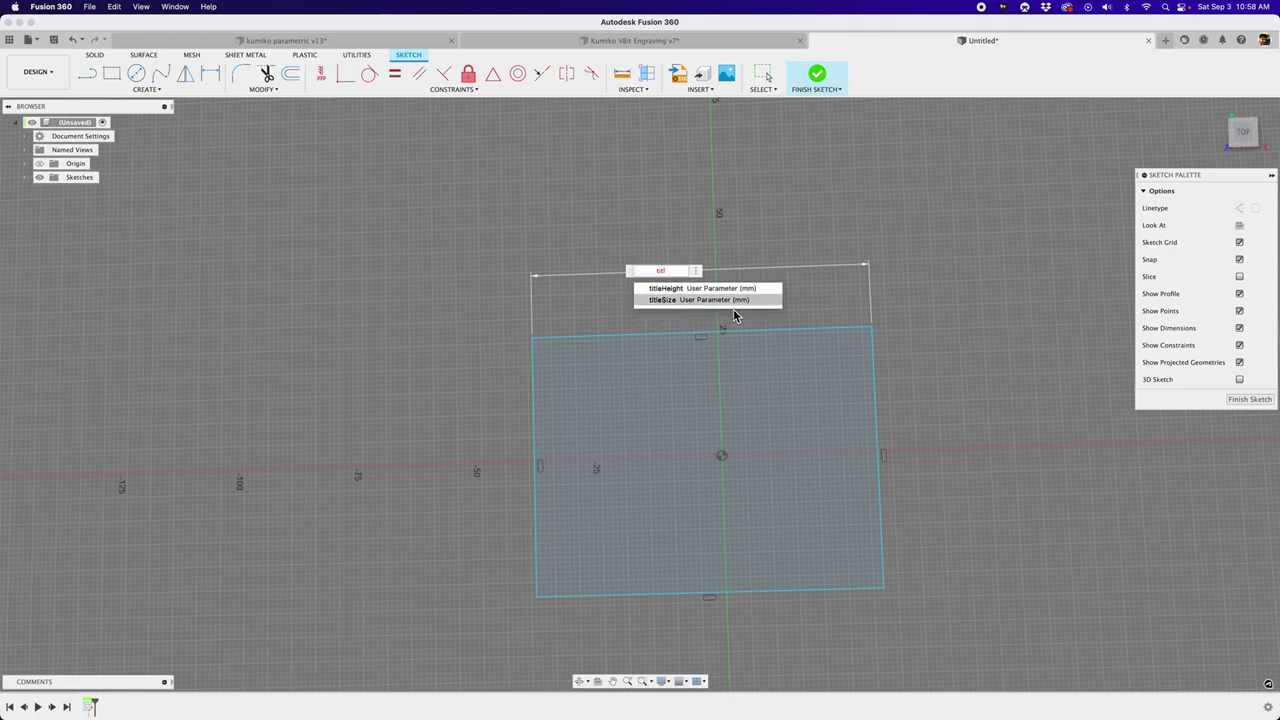
key(Left)
key(Left)
key(Left)
key(Left)
key(Left)
key(Left)
key(BackSpace)
key(Return)
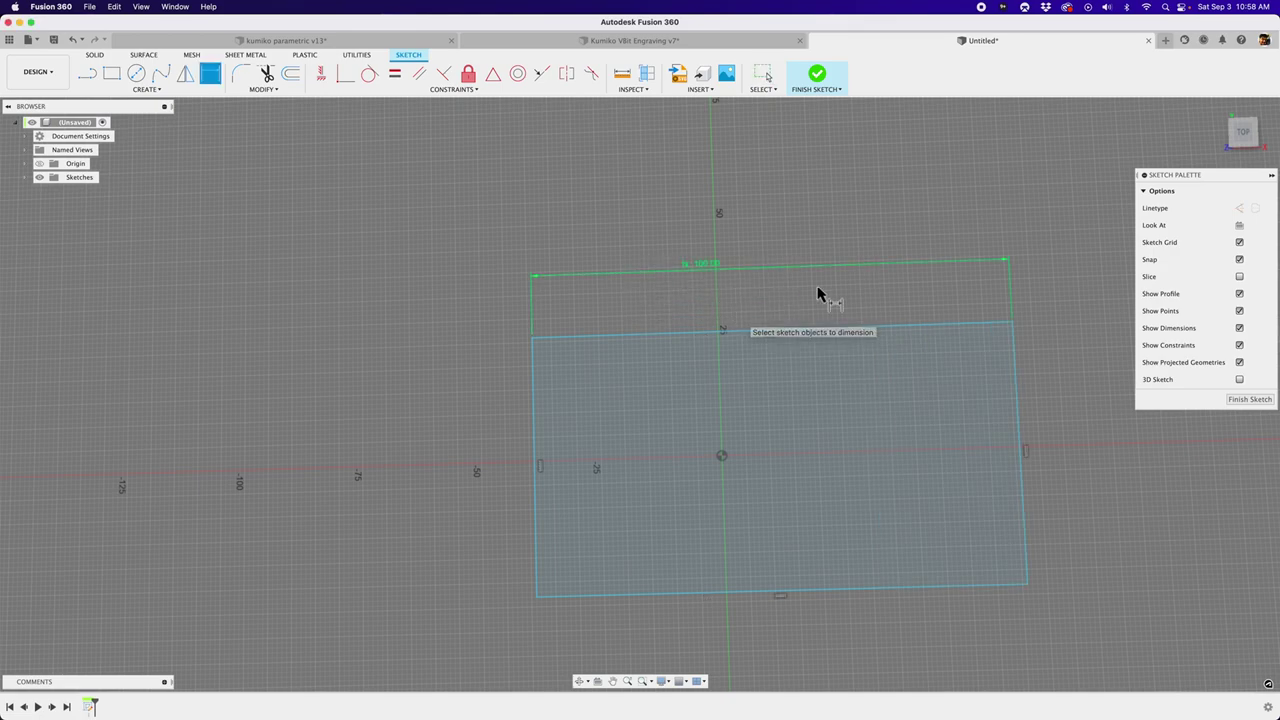
key(Escape)
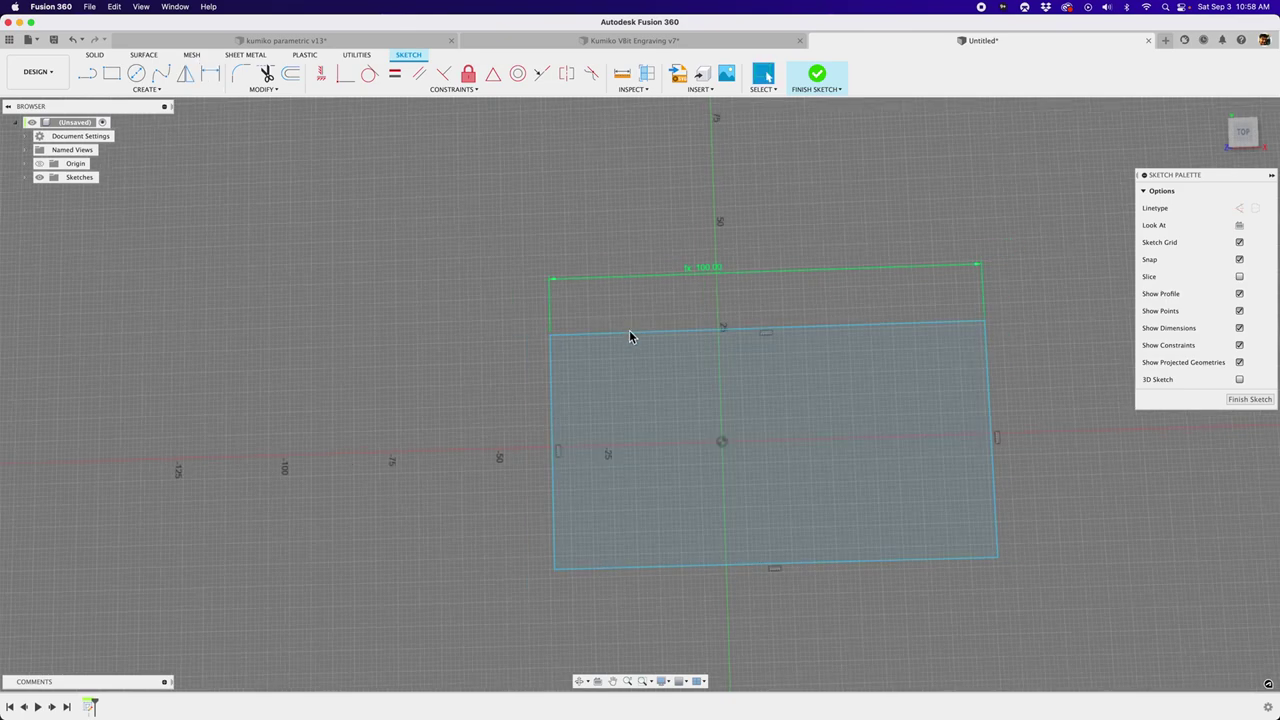
Apply an equal constraint to the rectangle's left and upper edges to make it a square.
click(551, 366)
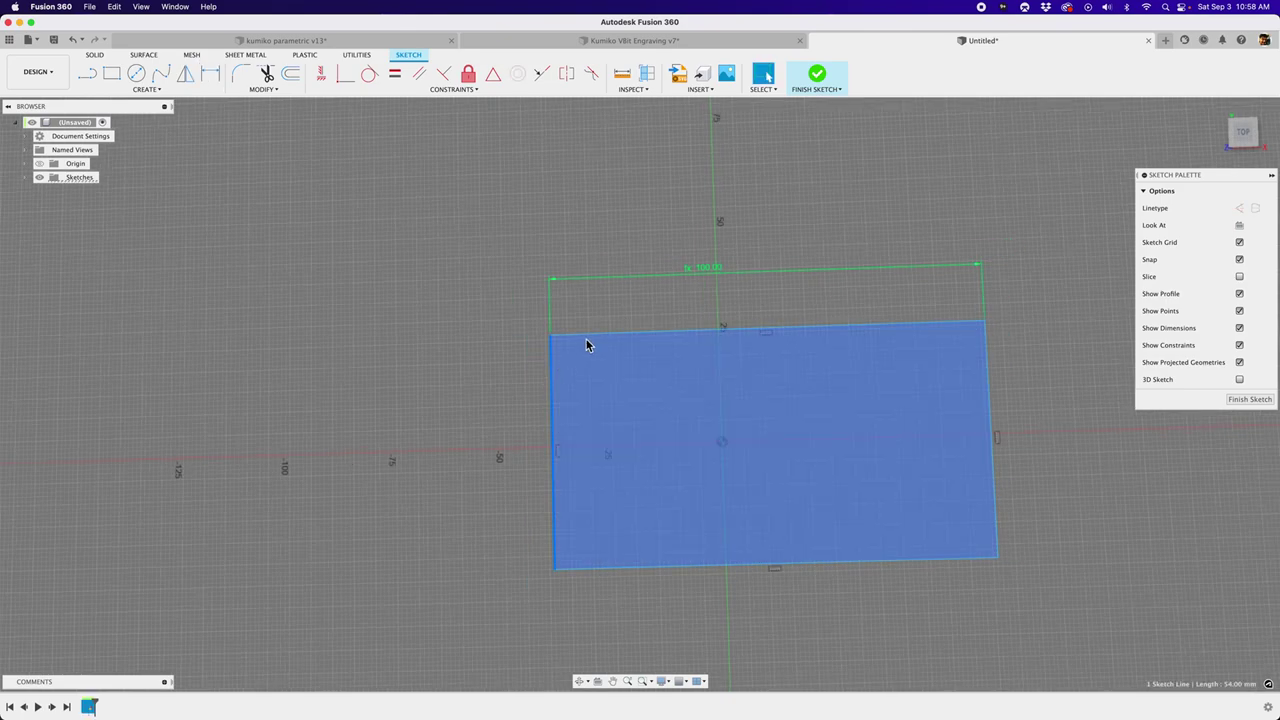
shift+click(590, 338)
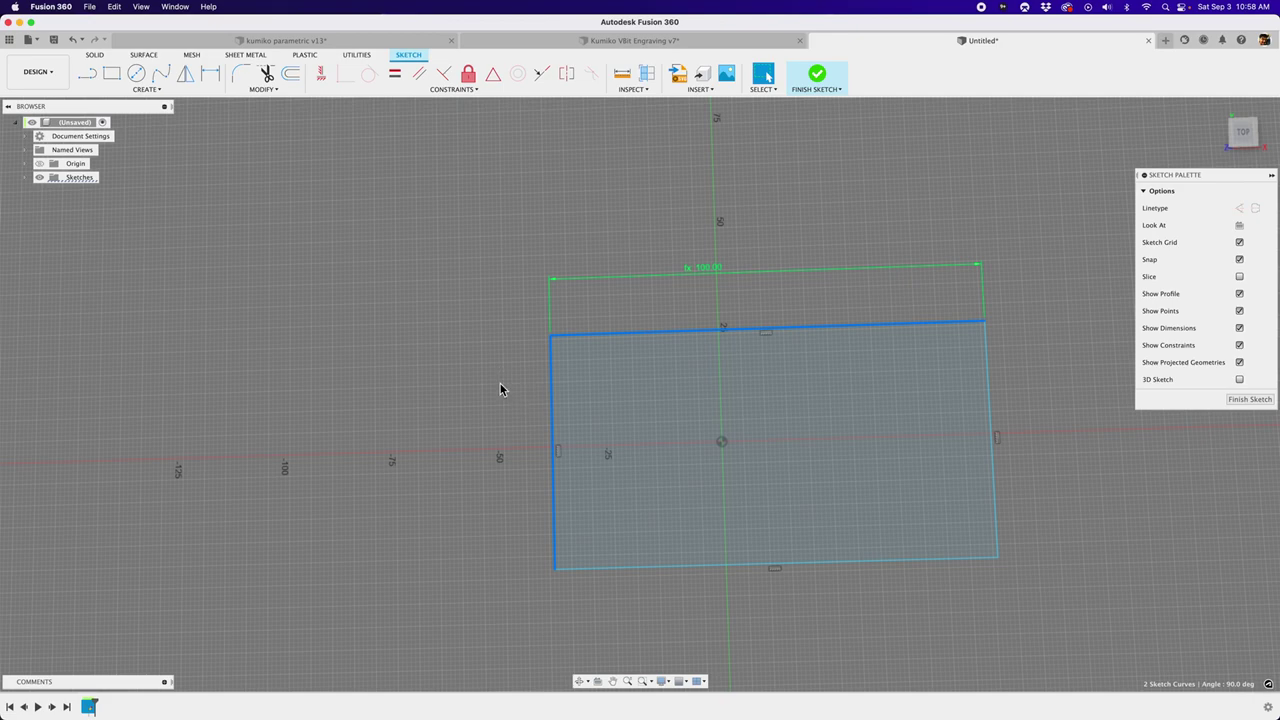
key(s)
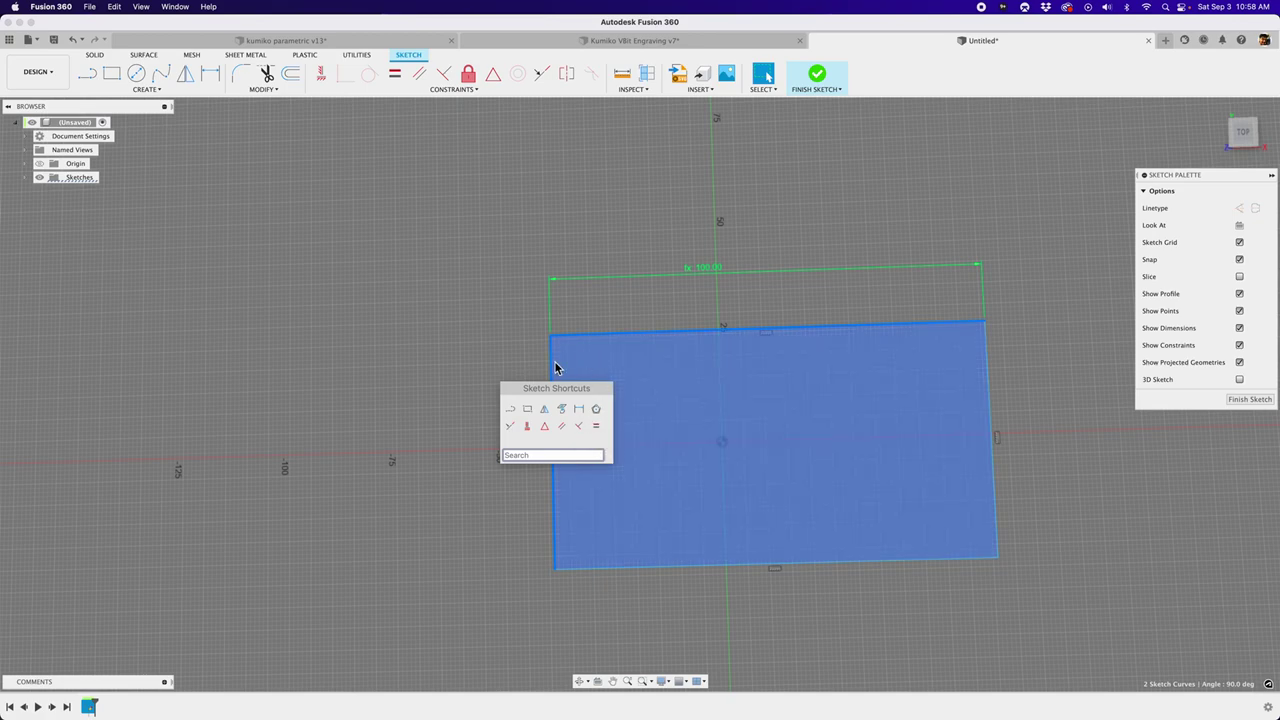
click(597, 427)
scroll(674, 414, down, 5)
click(686, 331)
click(657, 291)
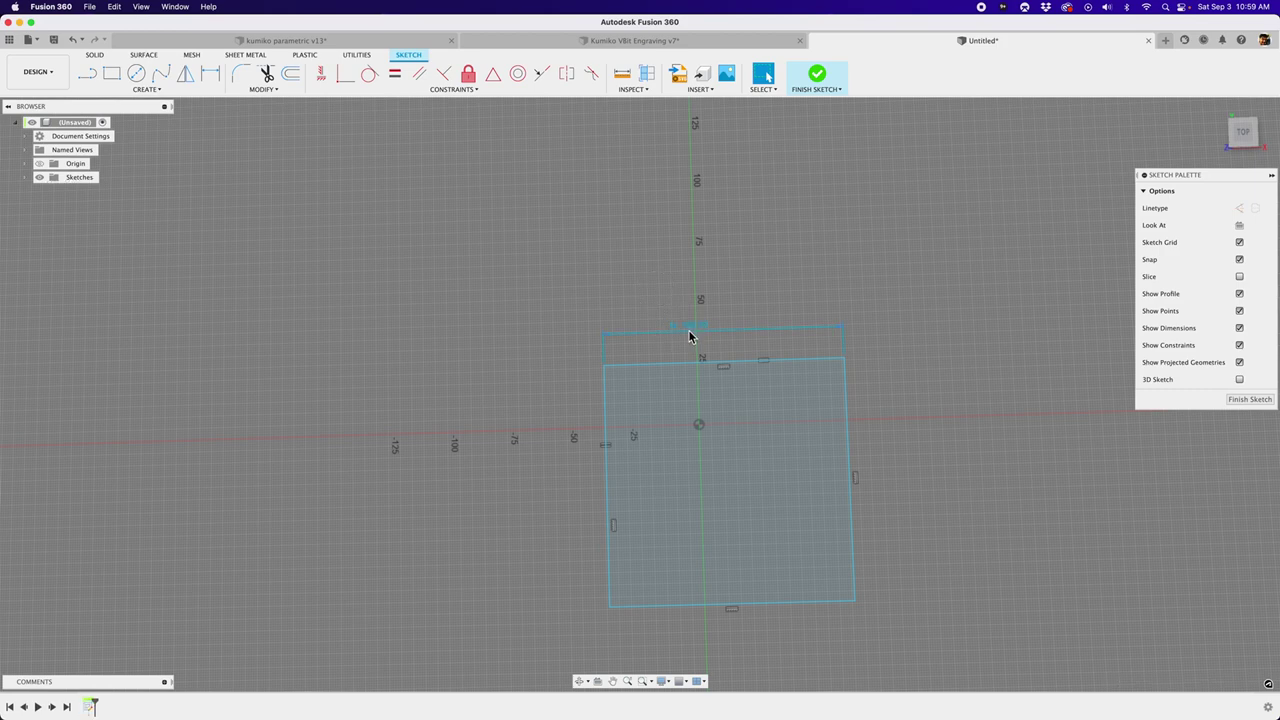
Move the square by its upper-right corner around the origin, leaving that corner at about X 65, Y 49 mm.
click(640, 498)
scroll(689, 392, up, 2)
drag(887, 361, 866, 300)
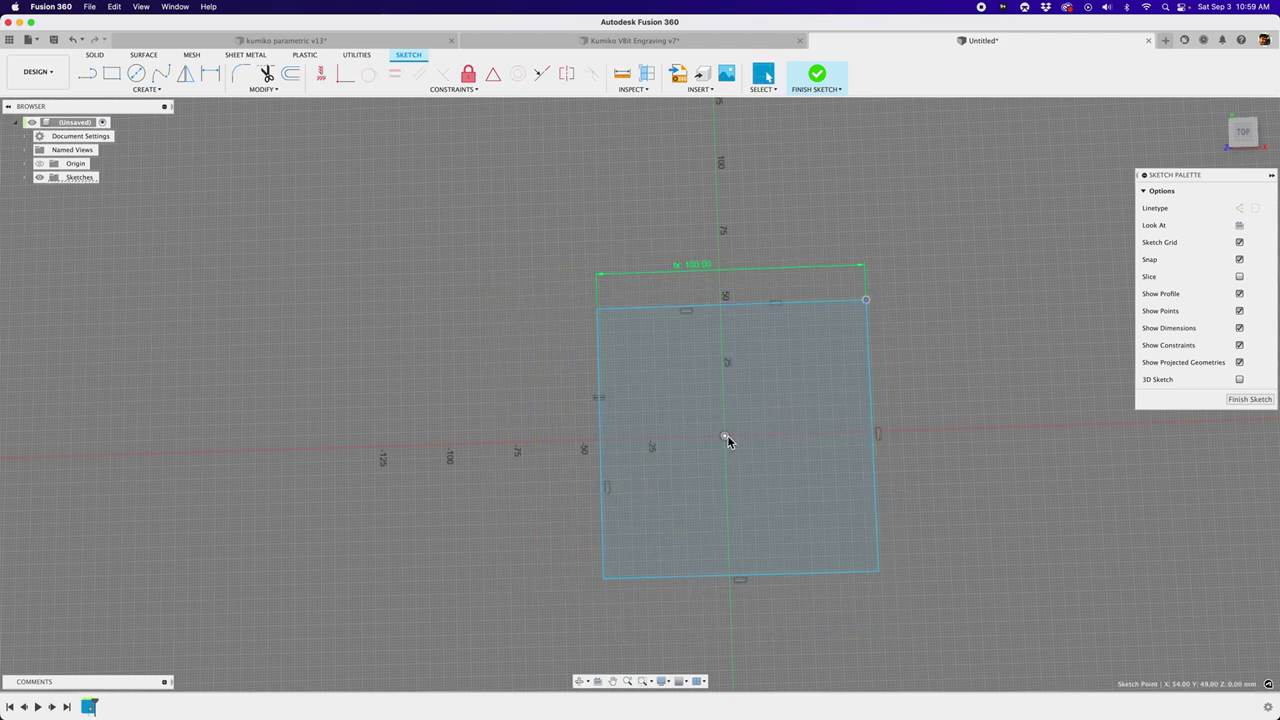
scroll(726, 437, up, 2)
scroll(700, 425, down, 2)
click(691, 420)
scroll(689, 403, up, 2)
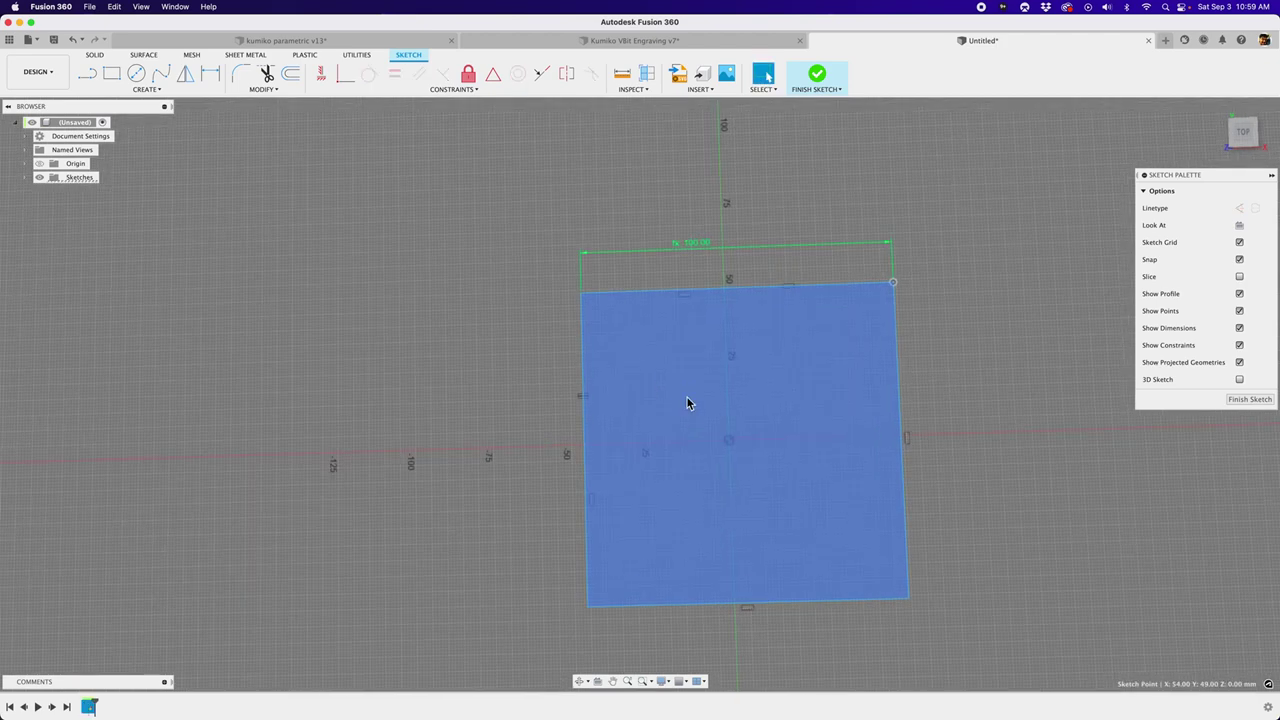
drag(892, 281, 929, 281)
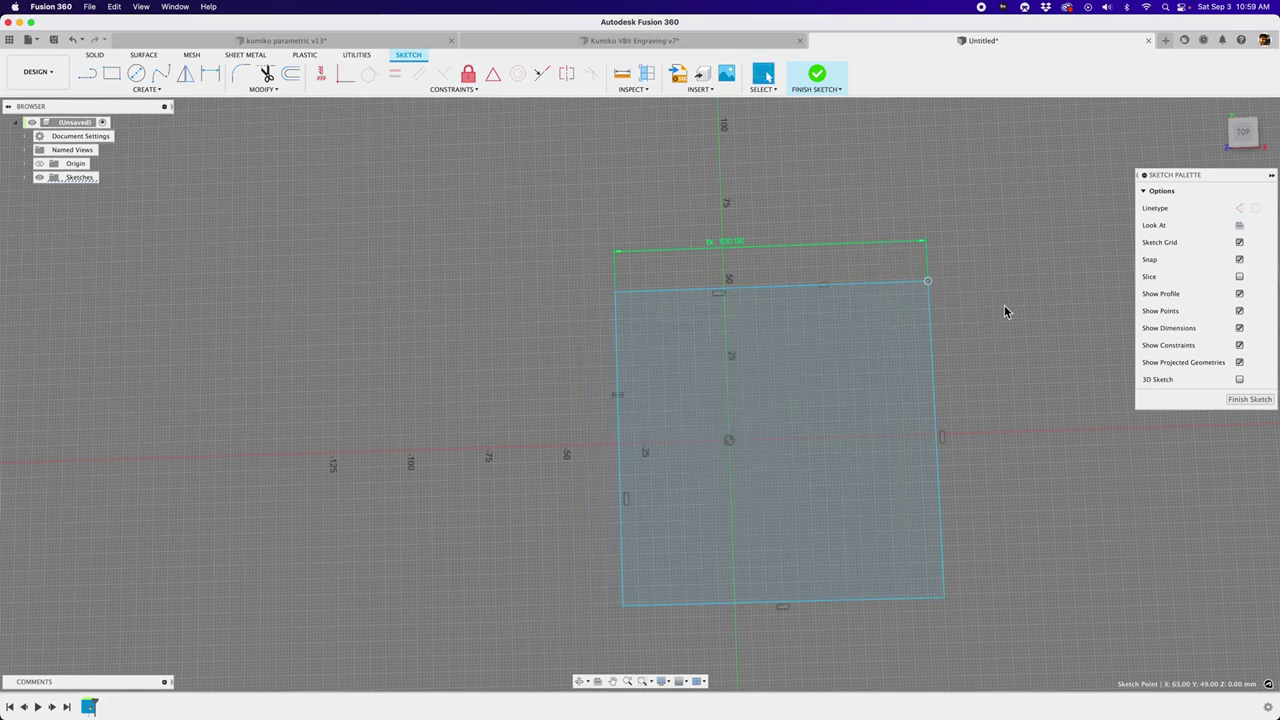
Sketch a 50 mm line from the midpoint of the square's upper edge perpendicularly down to the square's centre.
key(l)
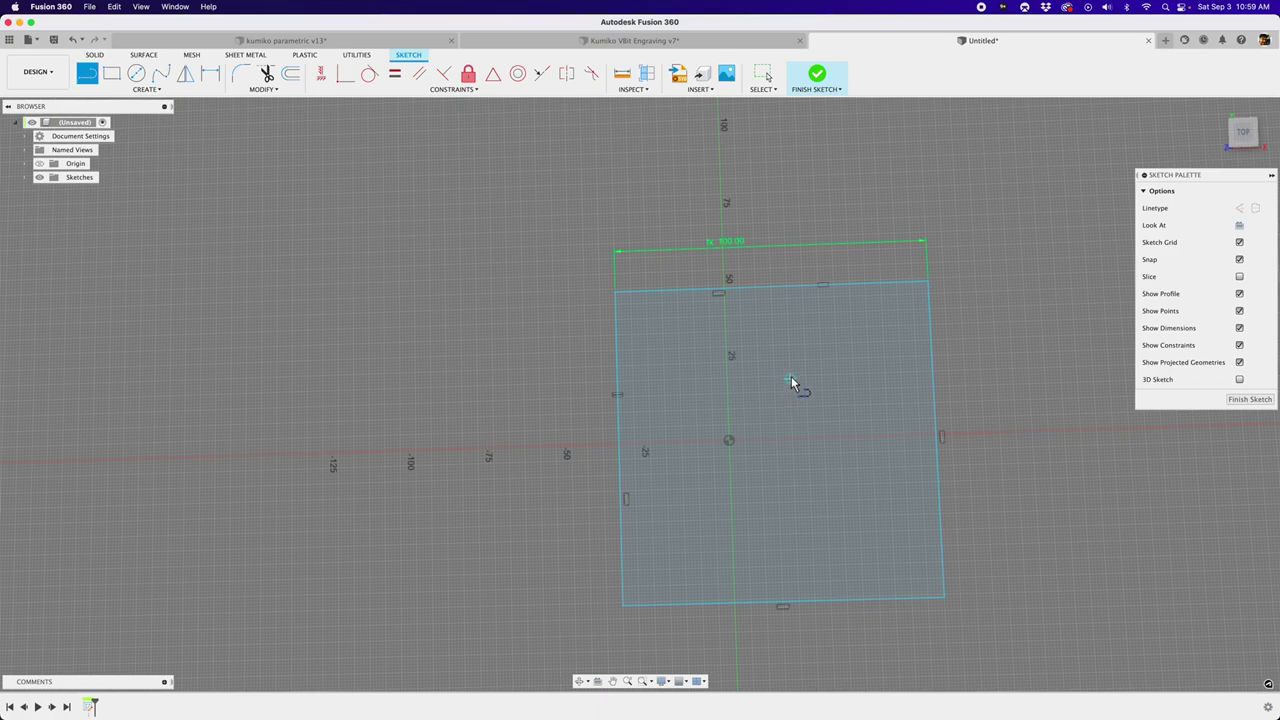
scroll(793, 378, up, 2)
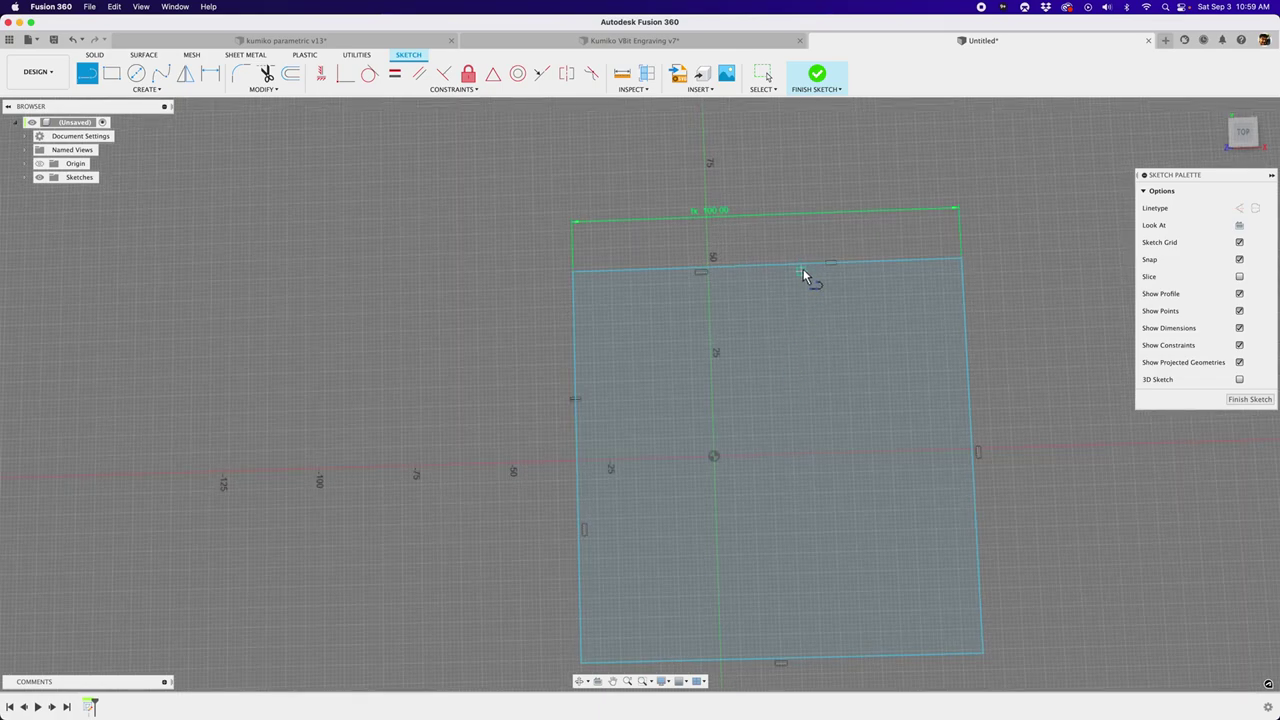
scroll(806, 266, up, 2)
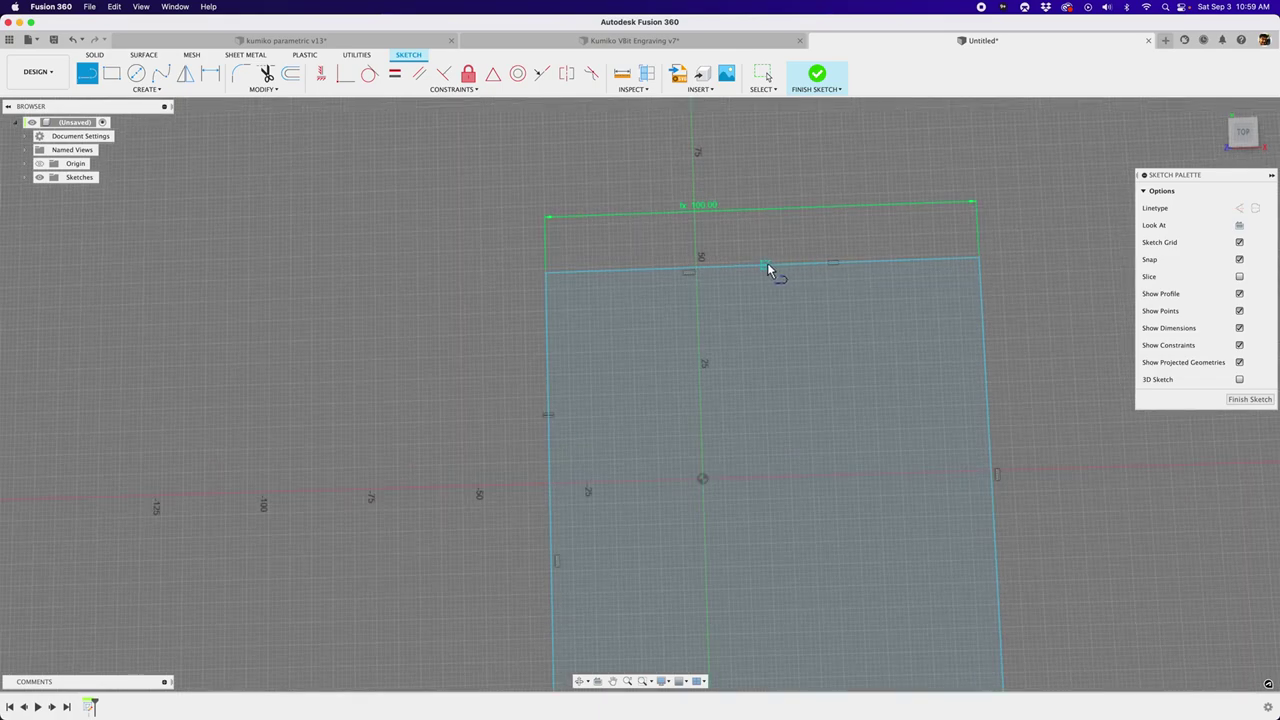
scroll(758, 262, up, 1)
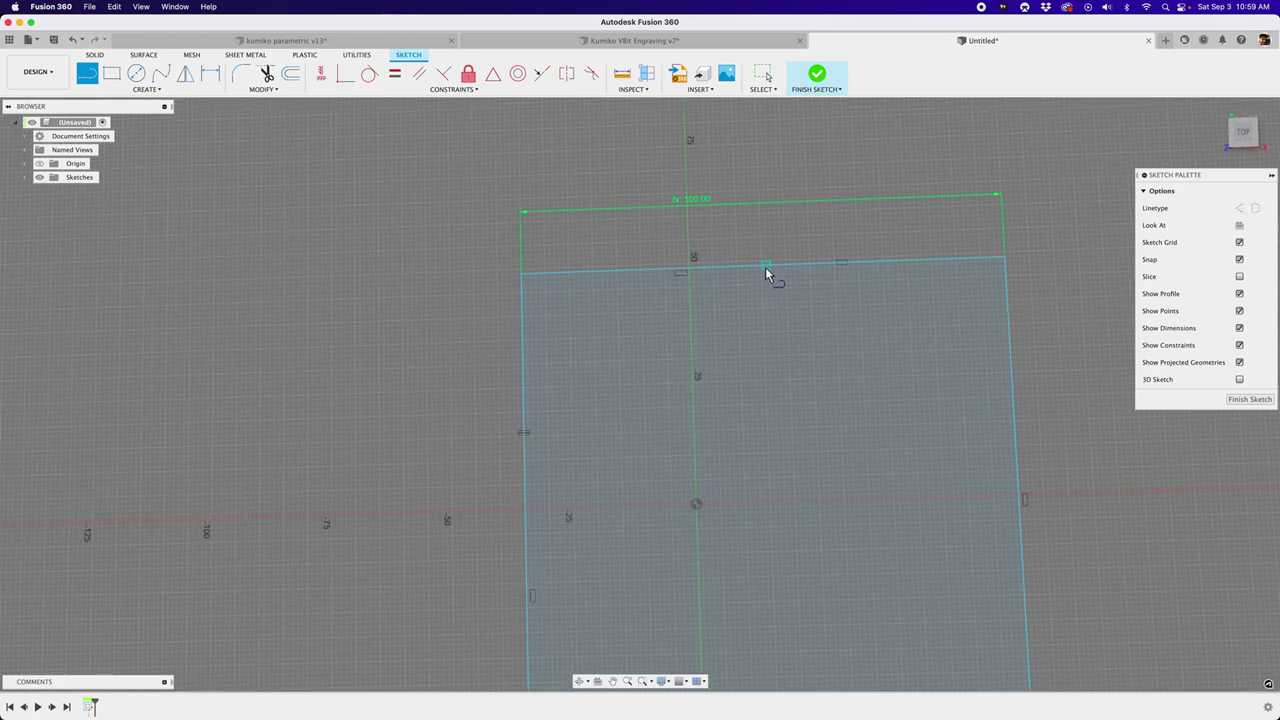
click(764, 267)
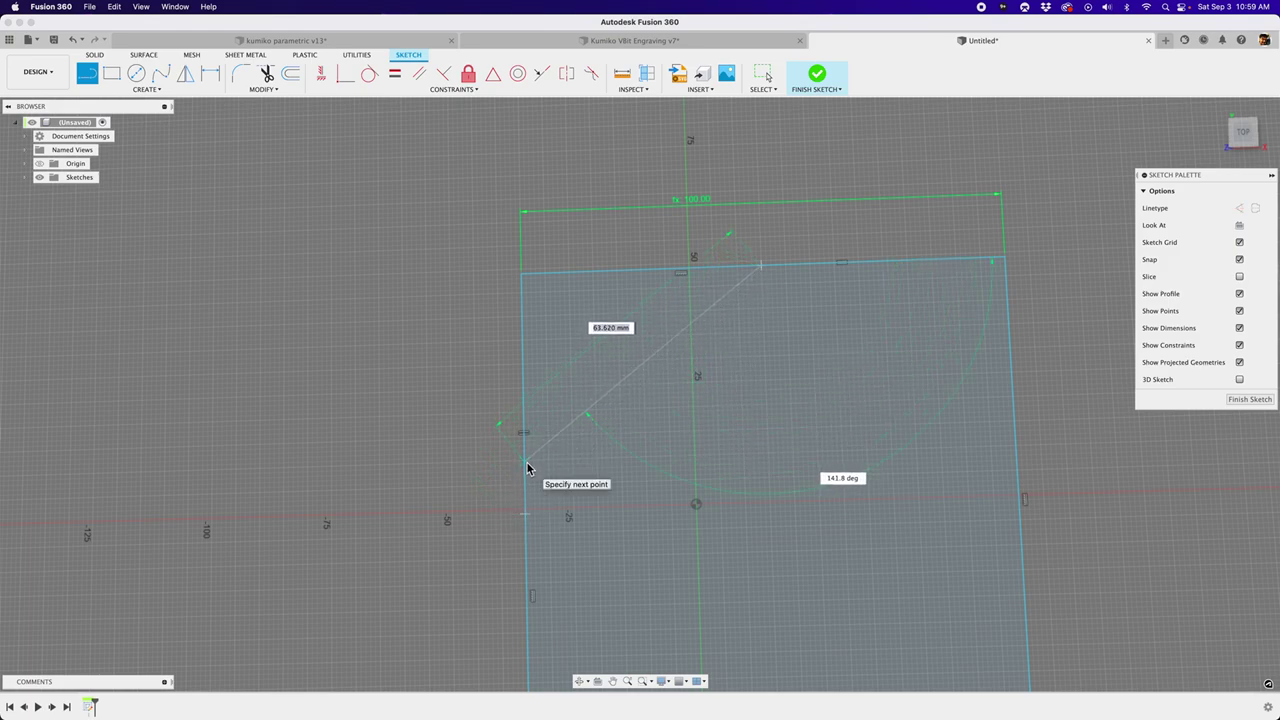
scroll(528, 468, up, 5)
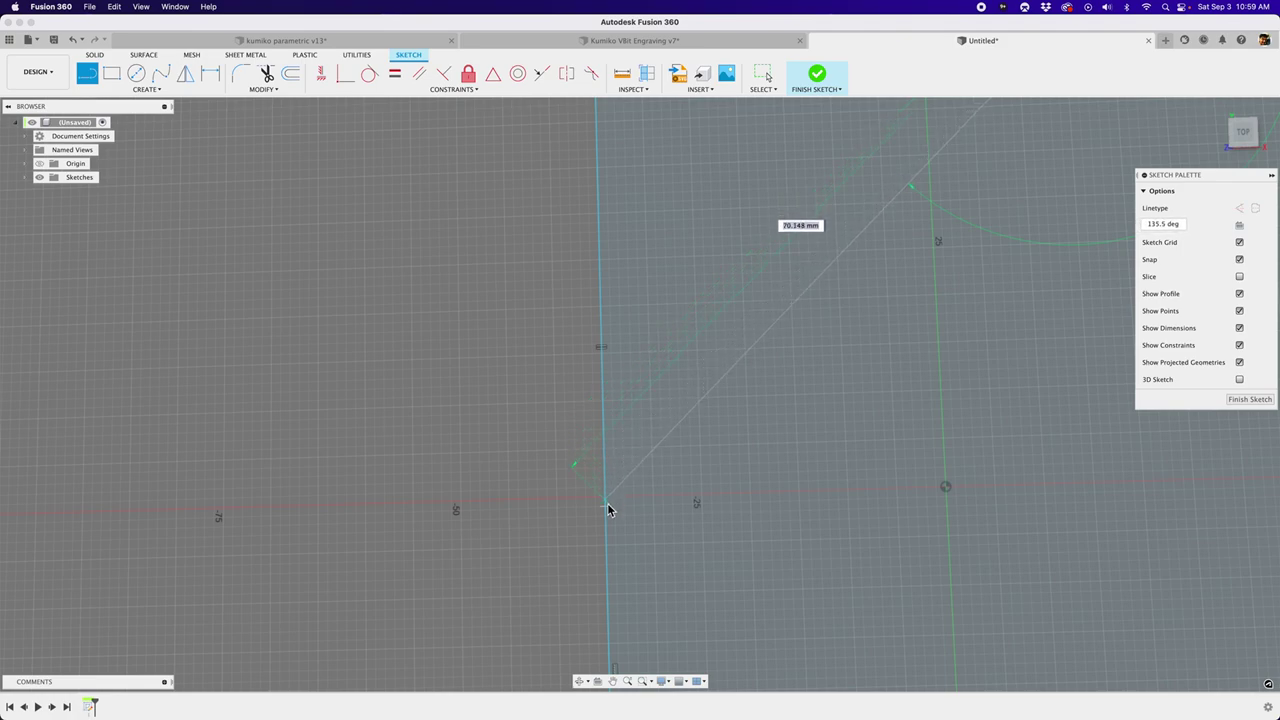
scroll(608, 510, down, 4)
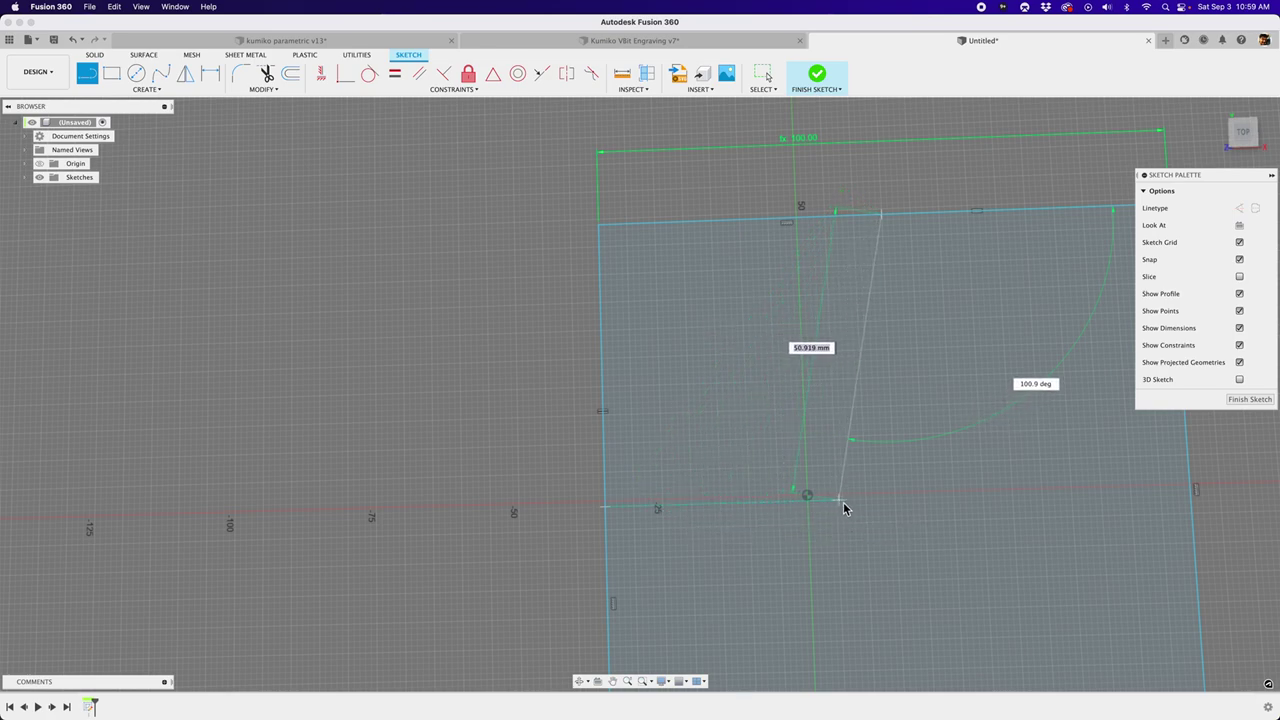
scroll(845, 503, up, 1)
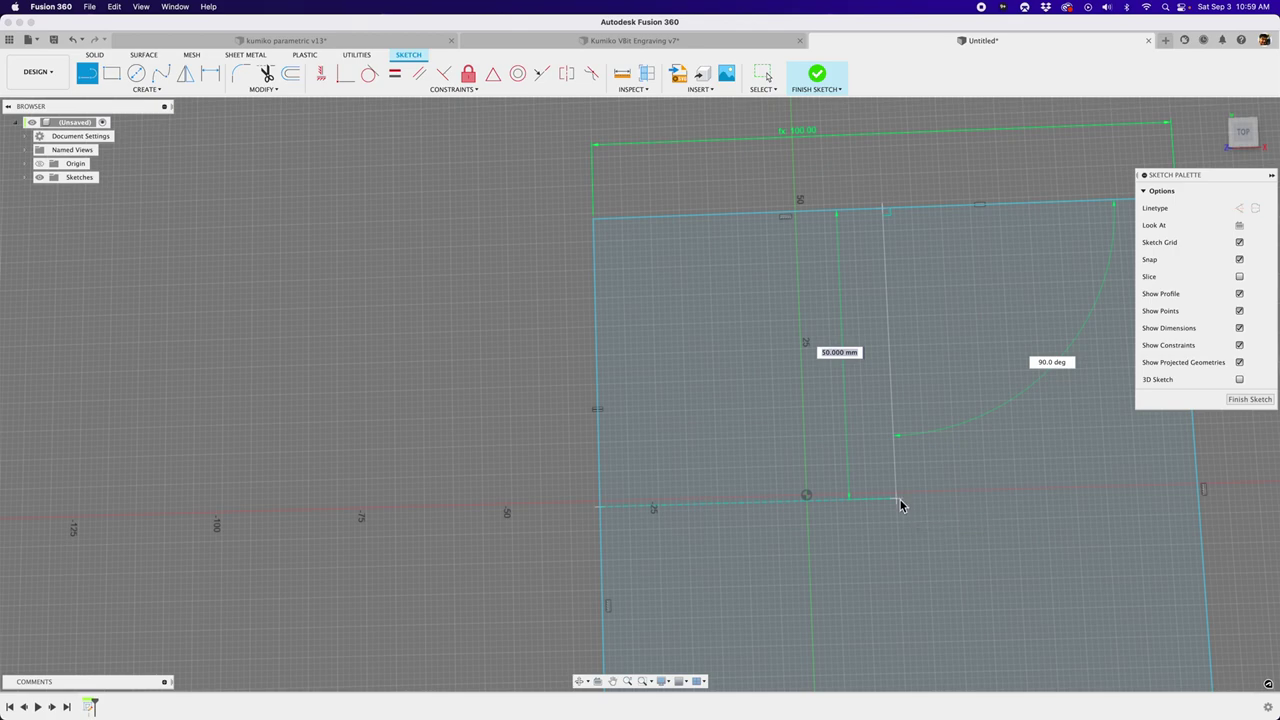
click(897, 499)
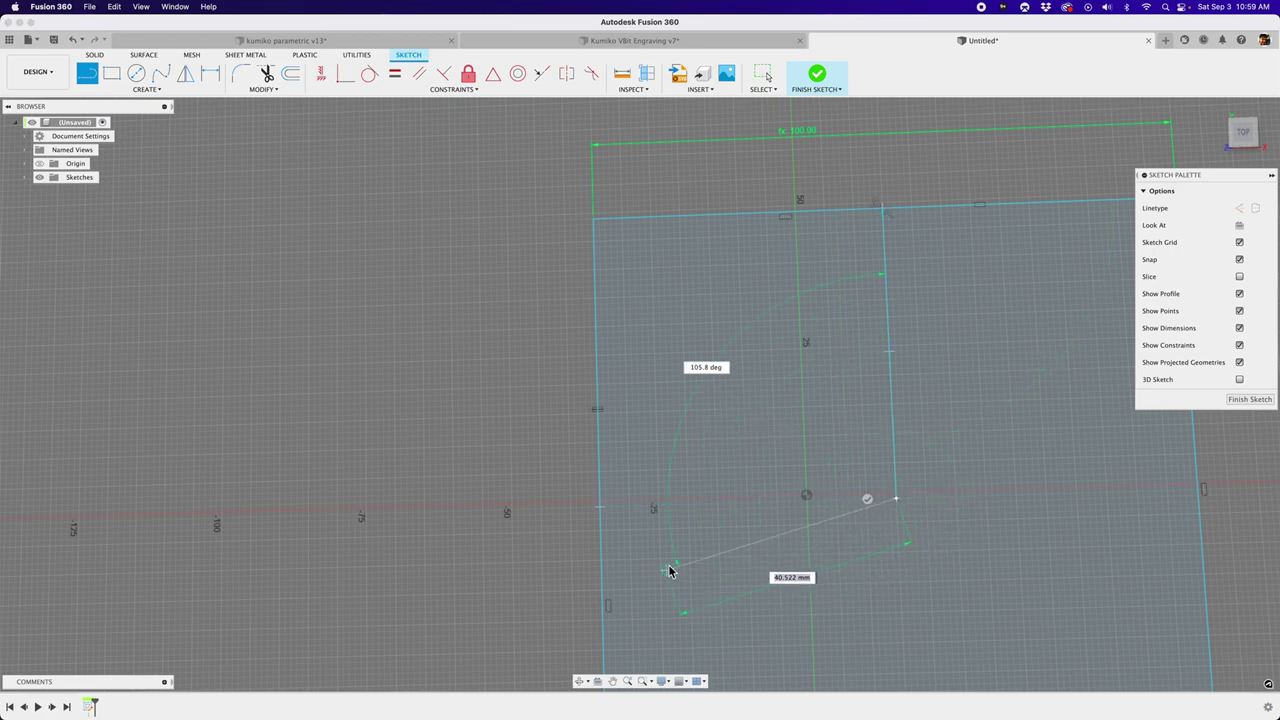
Continue with a 50 mm horizontal line from the square's centre to the left edge's midpoint and finish the line.
scroll(605, 515, up, 4)
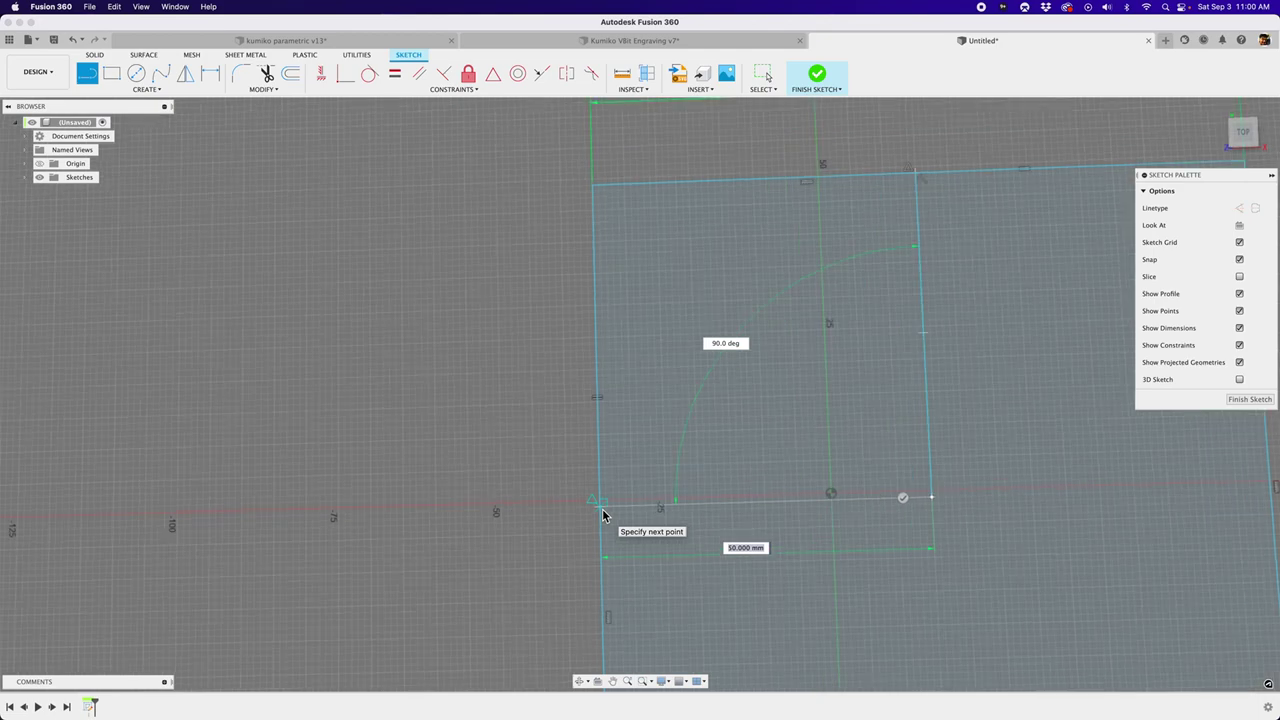
click(599, 504)
scroll(599, 504, down, 4)
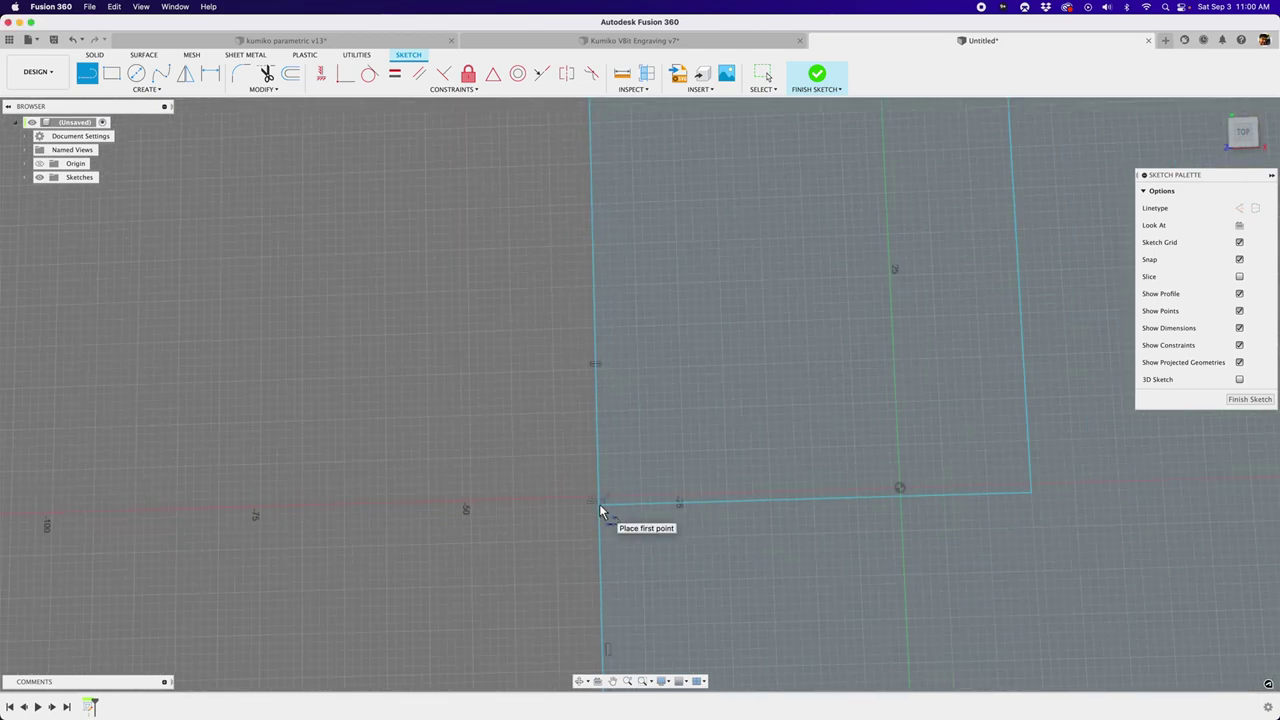
key(Escape)
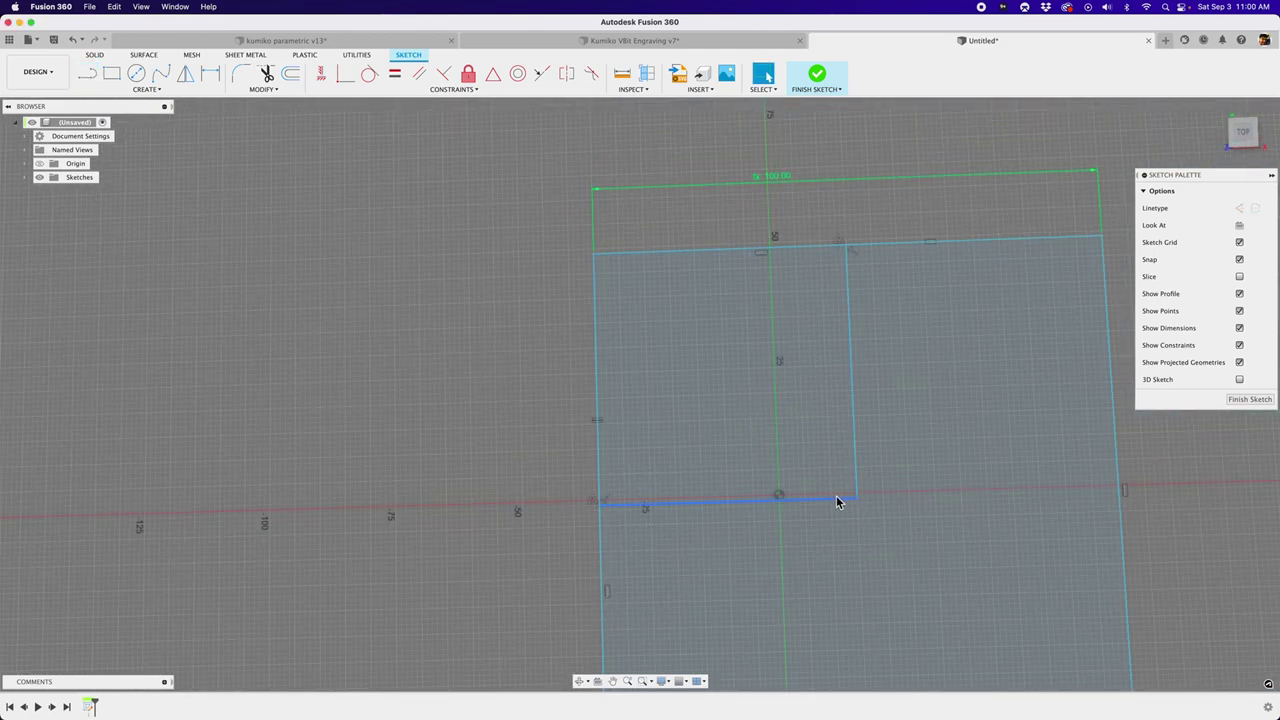
Snap the shared endpoint of the two inner lines to the origin so the square is centred on it.
scroll(857, 498, up, 3)
mouse_move(857, 498)
mouse_down()
mouse_move(832, 435)
mouse_move(760, 437)
mouse_move(740, 469)
mouse_move(762, 495)
mouse_up()
scroll(778, 321, down, 4)
scroll(790, 360, up, 1)
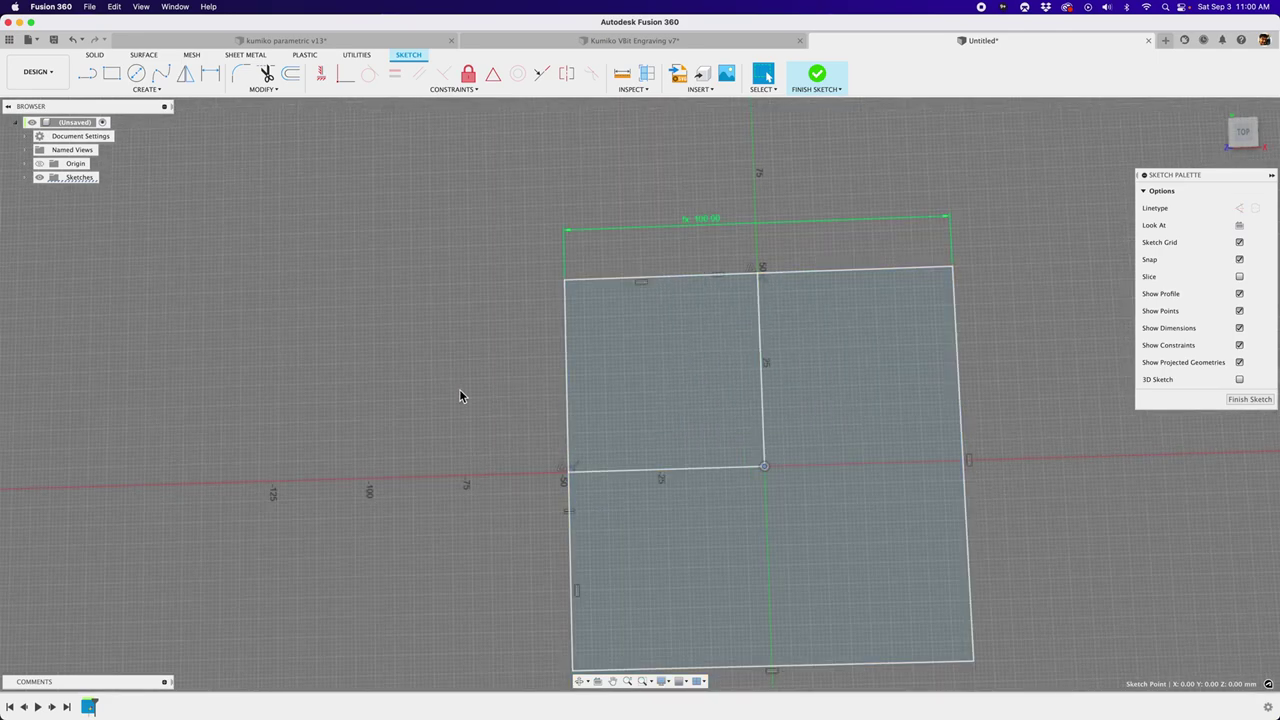
Convert both inner centre lines of the square to construction lines.
mouse_move(469, 423)
shift+middle_down()
mouse_move(471, 406)
mouse_move(602, 452)
shift+middle_up()
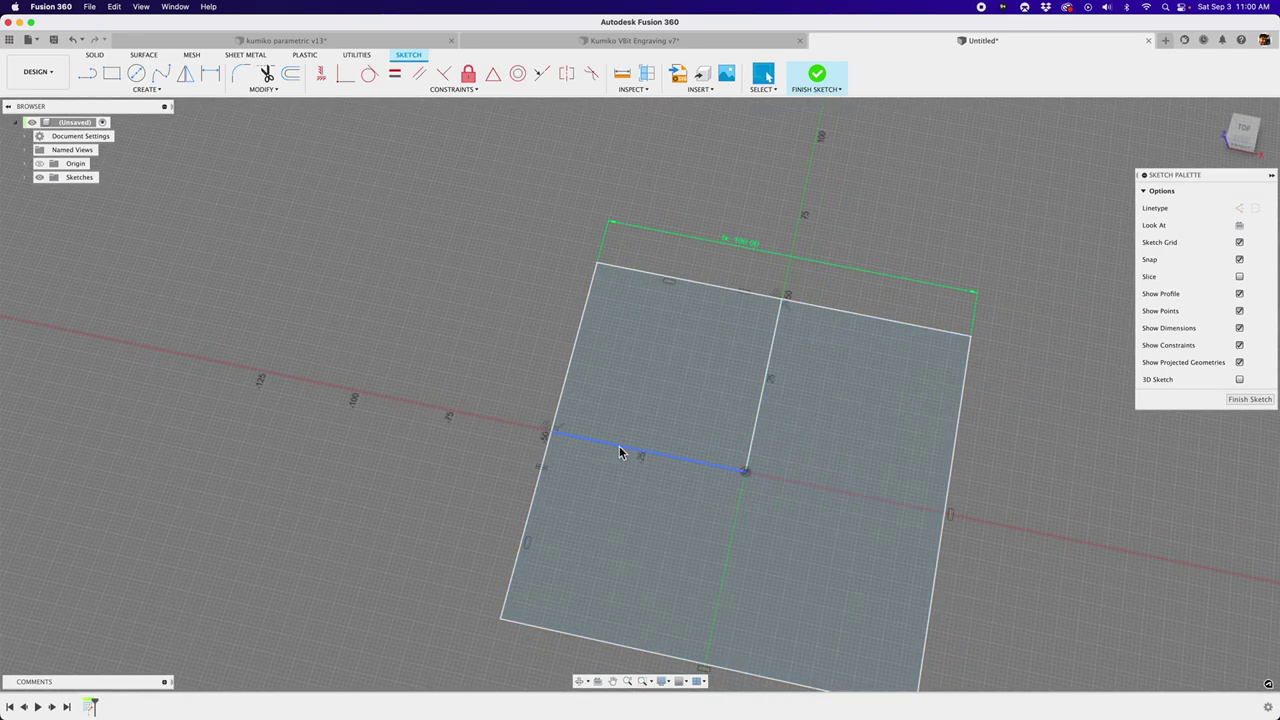
double_click(615, 444)
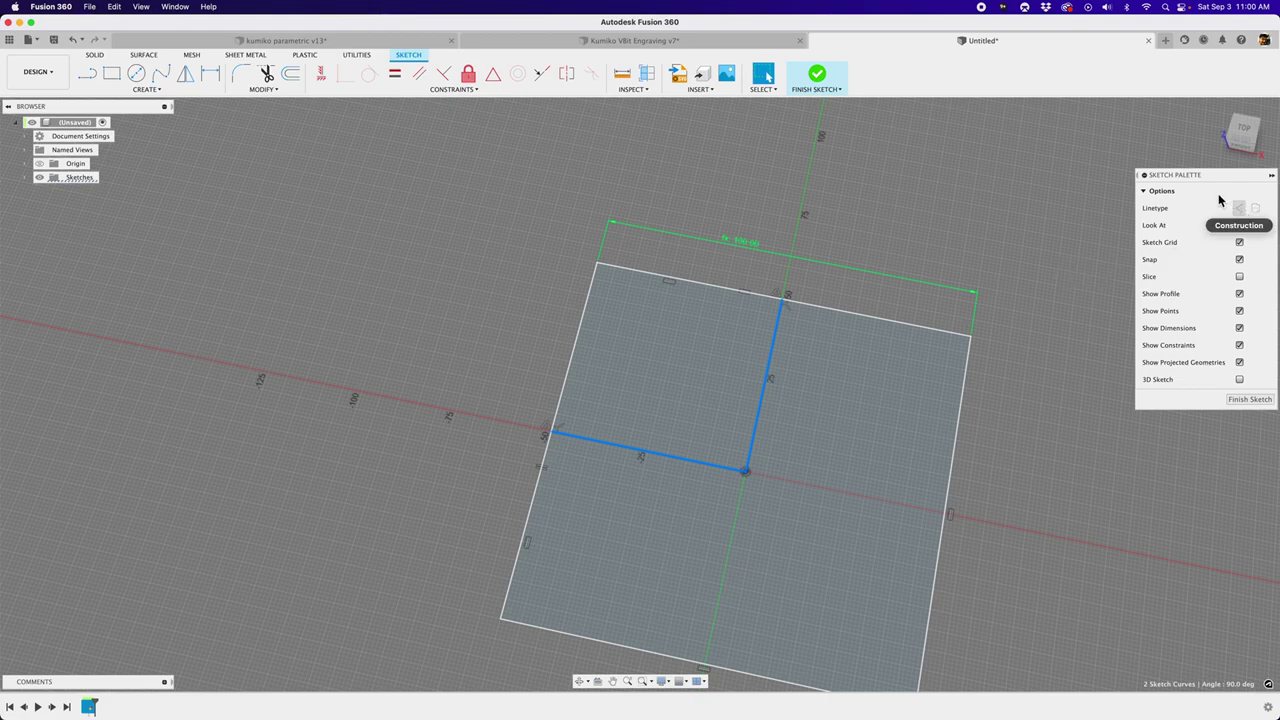
drag(1207, 178, 1050, 195)
key(x)
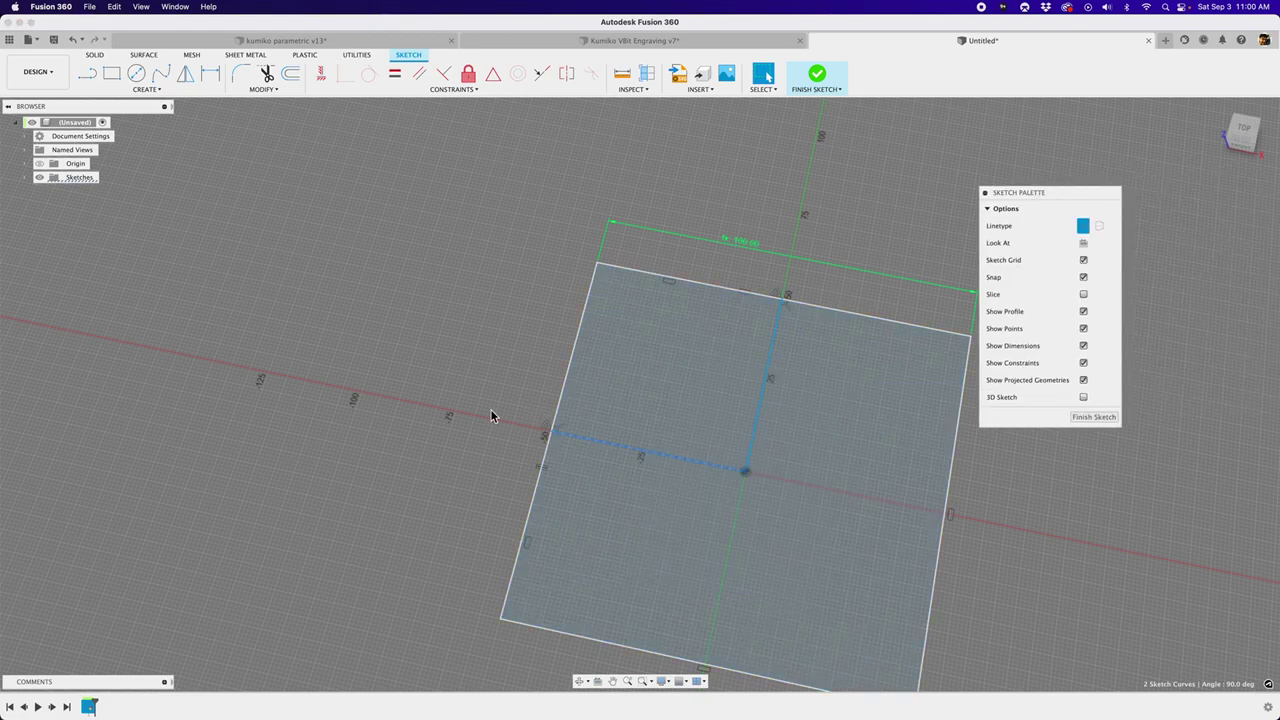
click(669, 360)
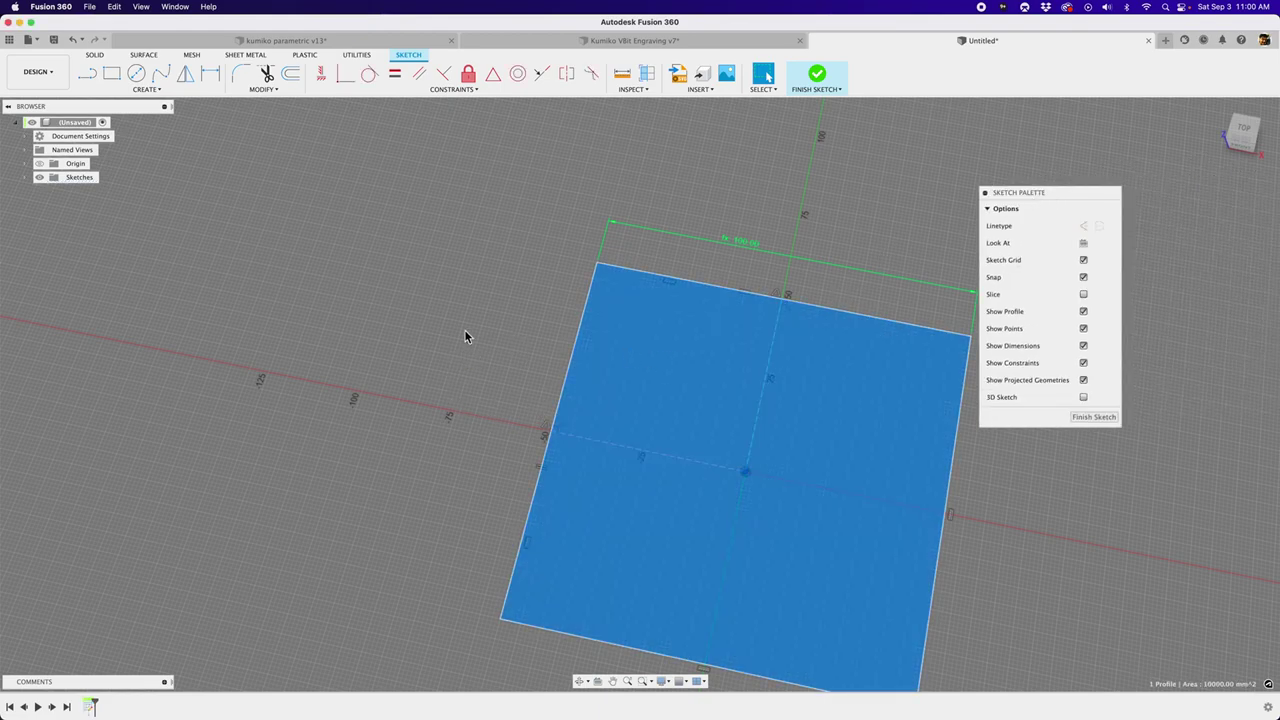
click(768, 388)
click(688, 459)
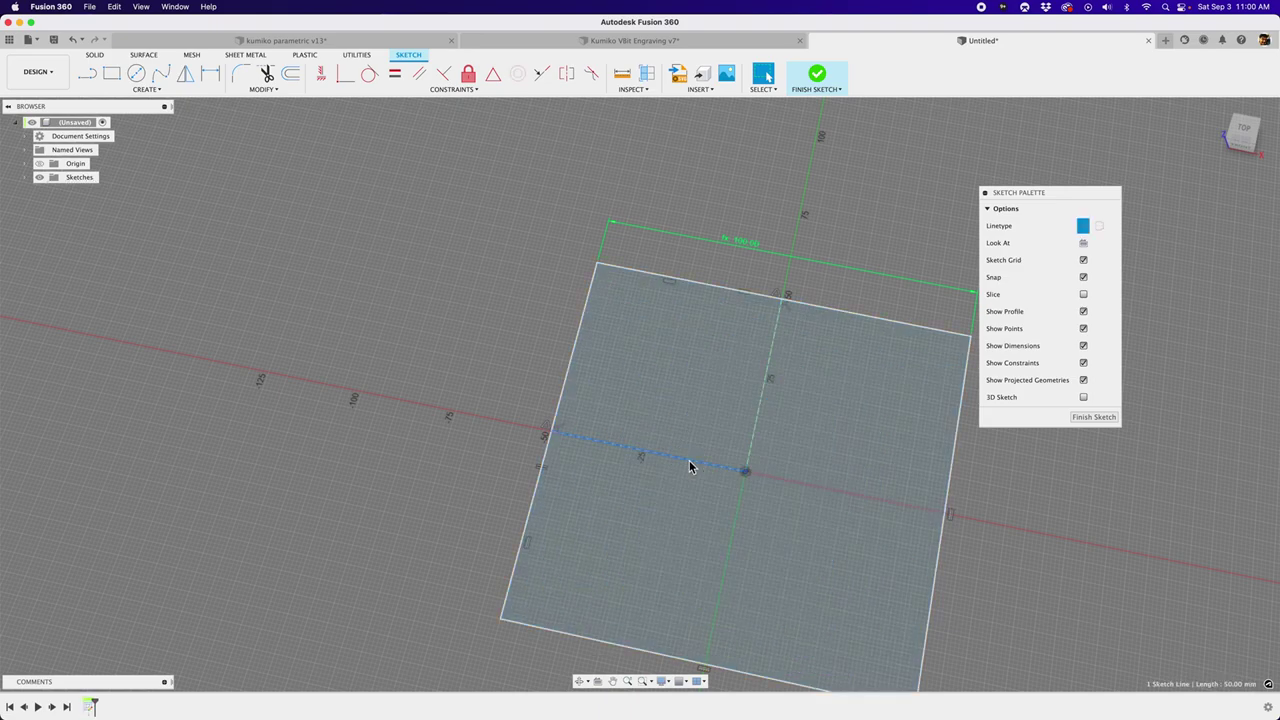
key(Escape)
scroll(690, 452, down, 2)
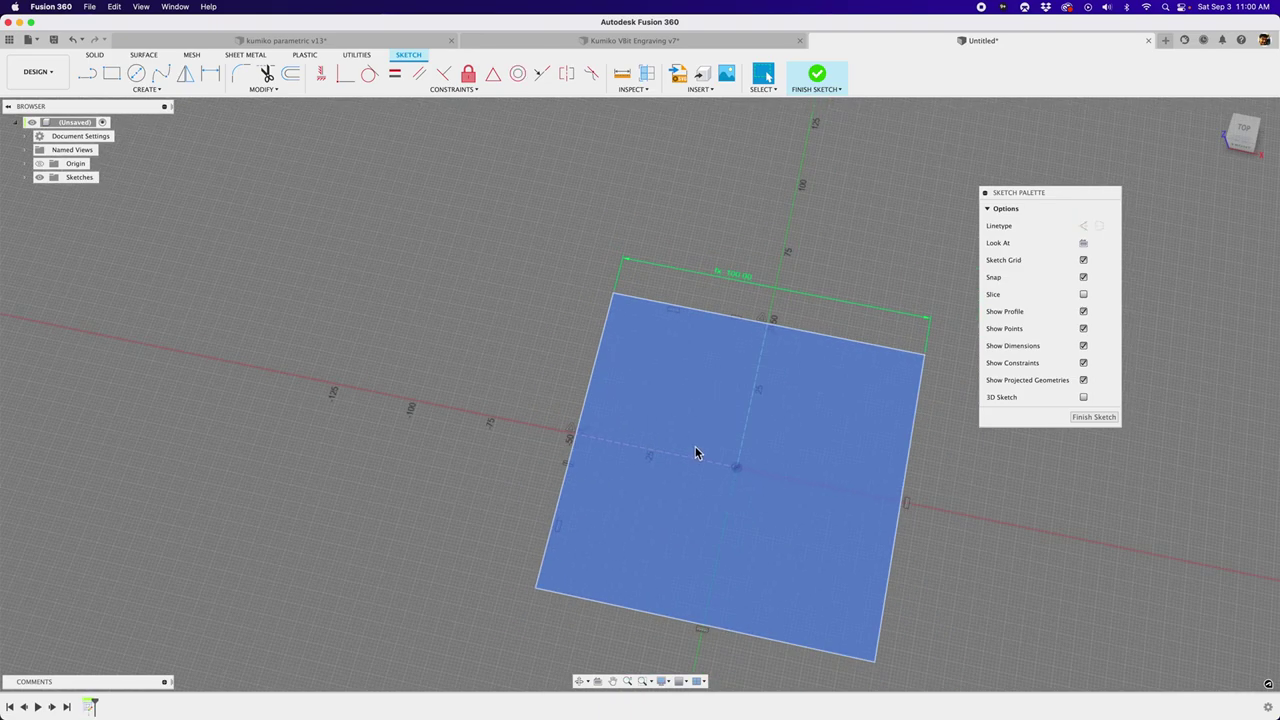
Extrude the square profile upward as a new body, using the titleHeight parameter as the distance.
click(686, 350)
click(812, 508)
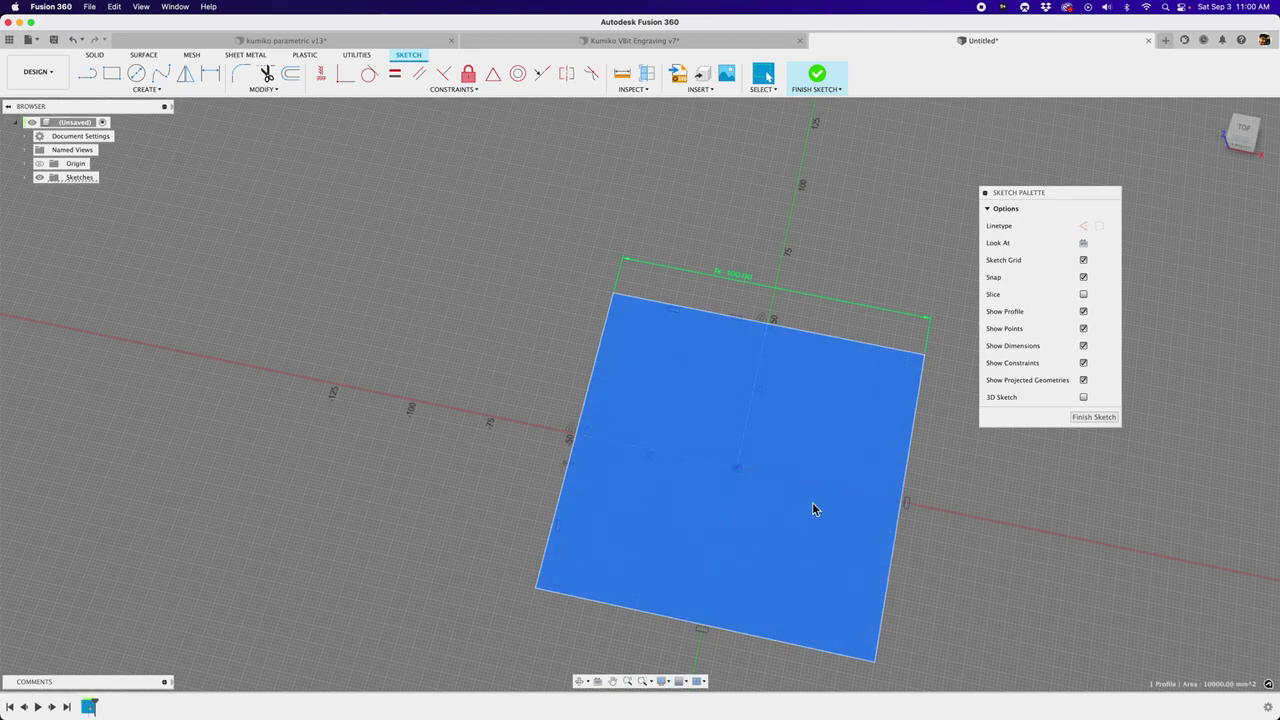
scroll(712, 287, up, 1)
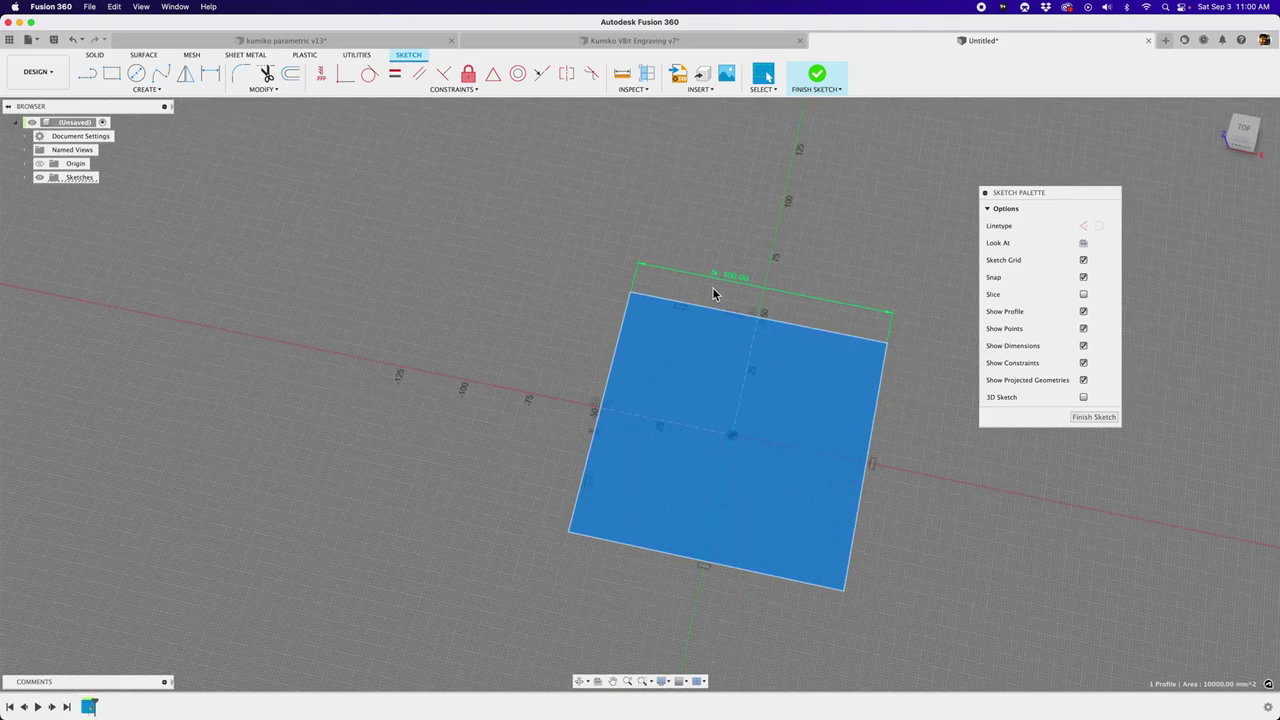
shift+middle_drag(713, 289, 757, 263)
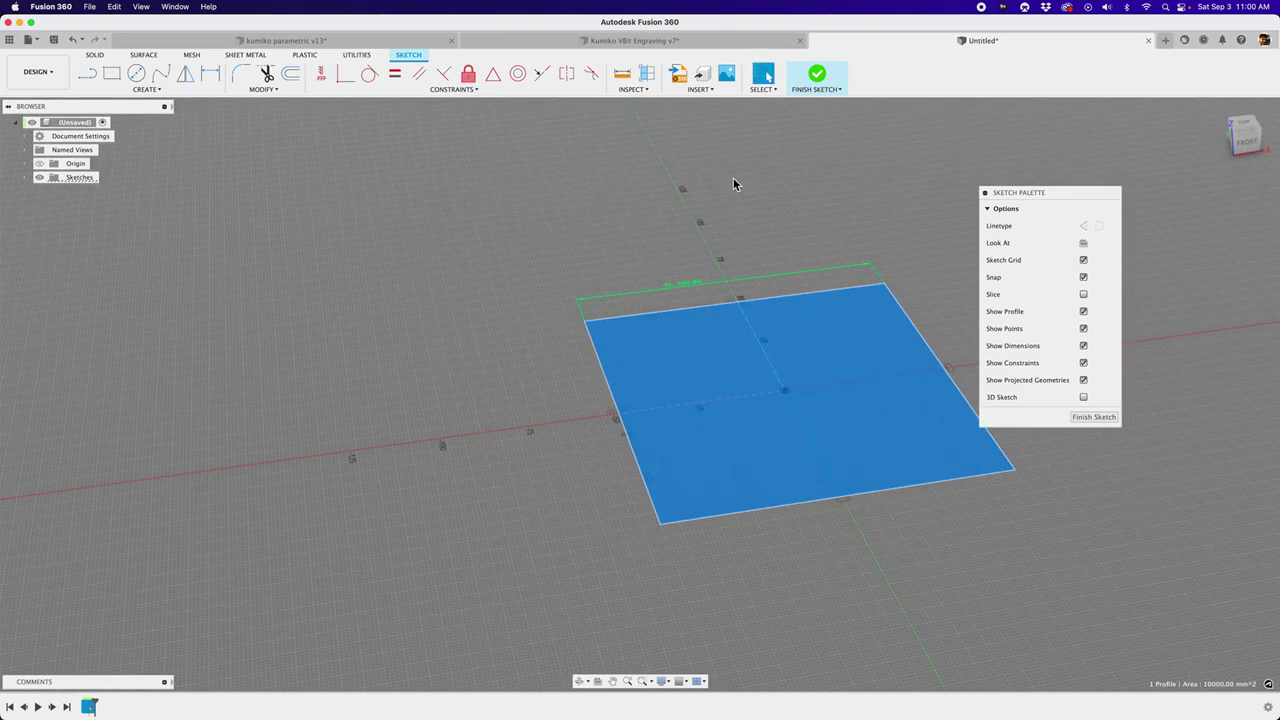
key(e)
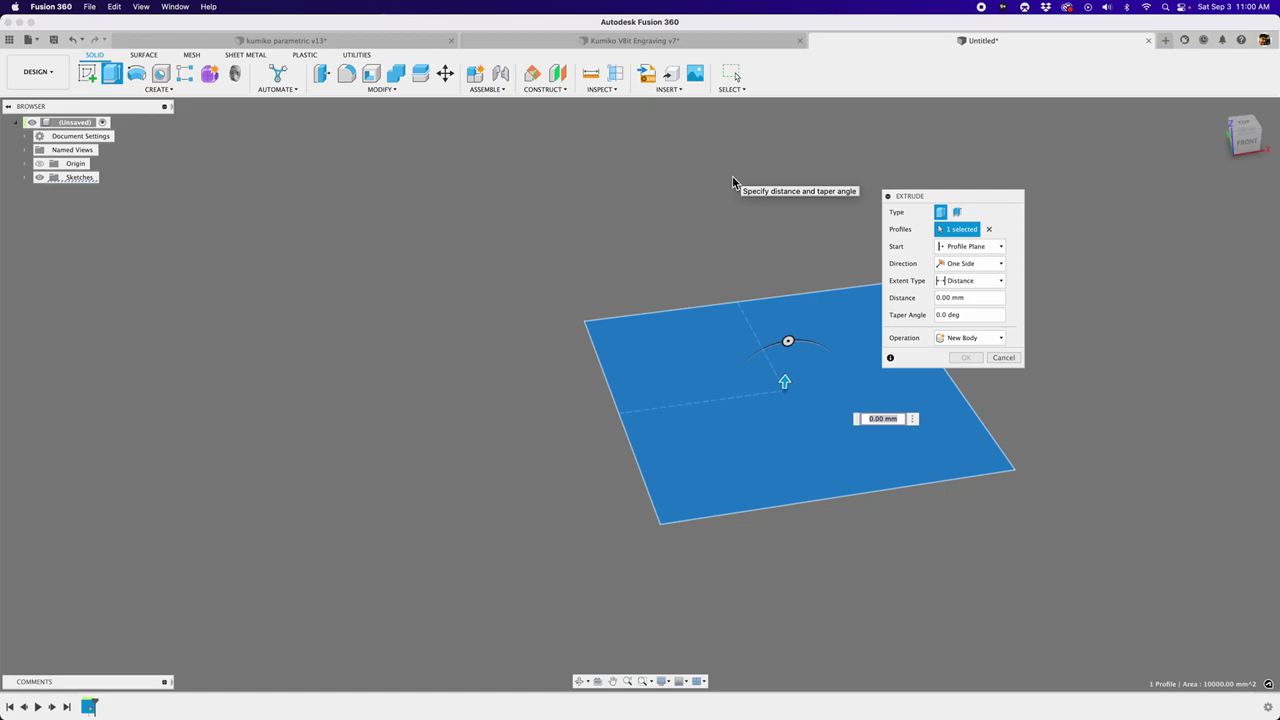
scroll(783, 388, down, 1)
drag(784, 378, 771, 320)
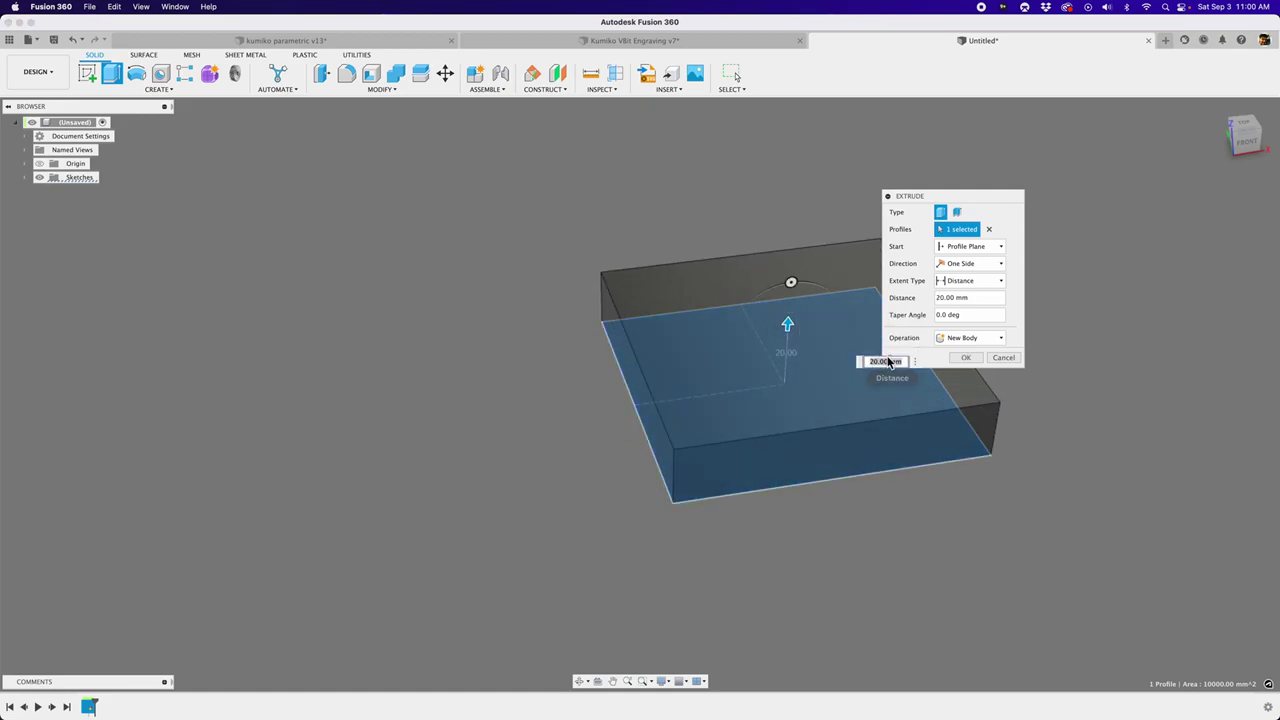
text(titleHeight)
key(Return)
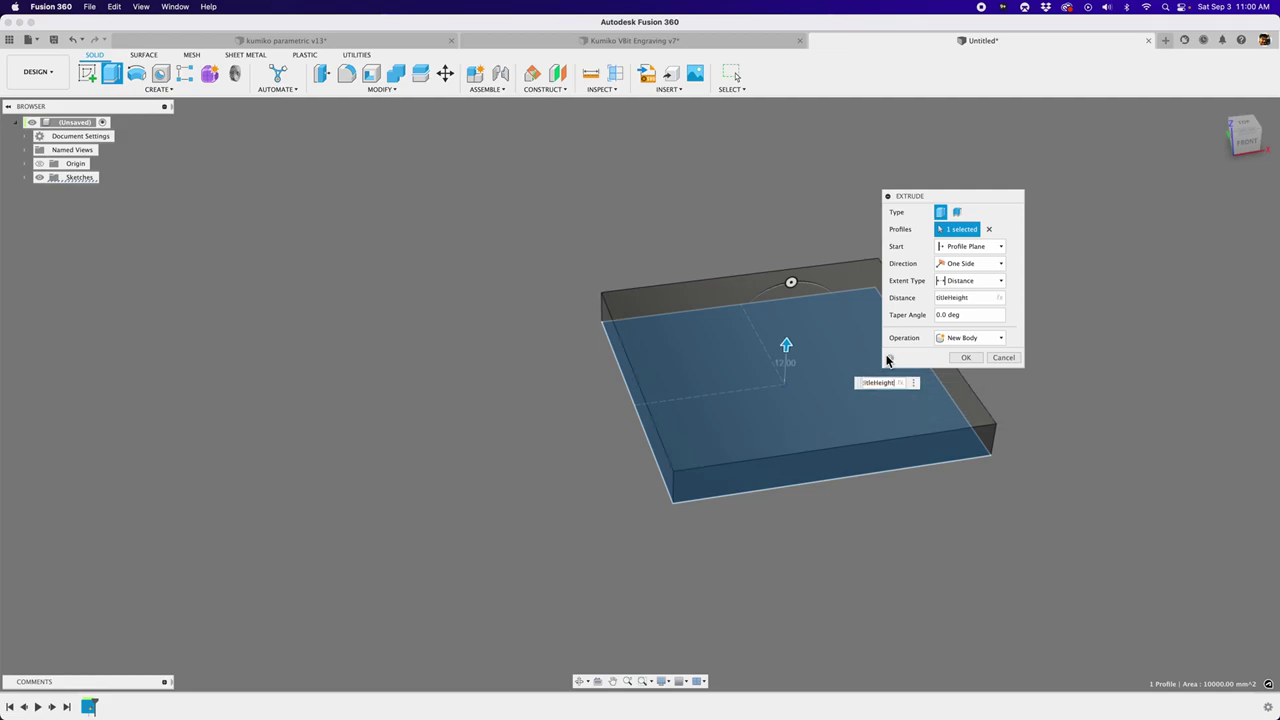
key(Return)
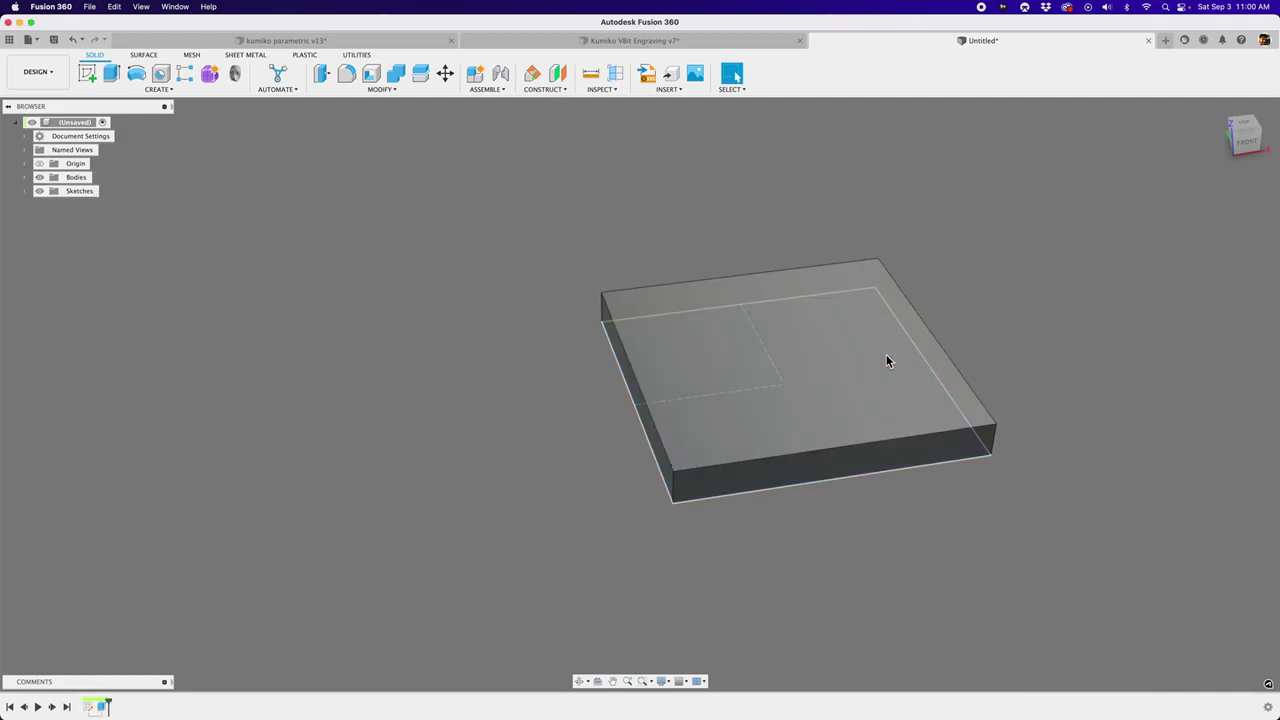
Rename the extruded body's sketch to "base profile" and hide it.
click(21, 192)
double_click(71, 209)
text(base profile)
key(Return)
click(50, 204)
Create a construction plane offset below the body's top face, using a negative parameter expression as the distance.
middle_drag(652, 291, 543, 227)
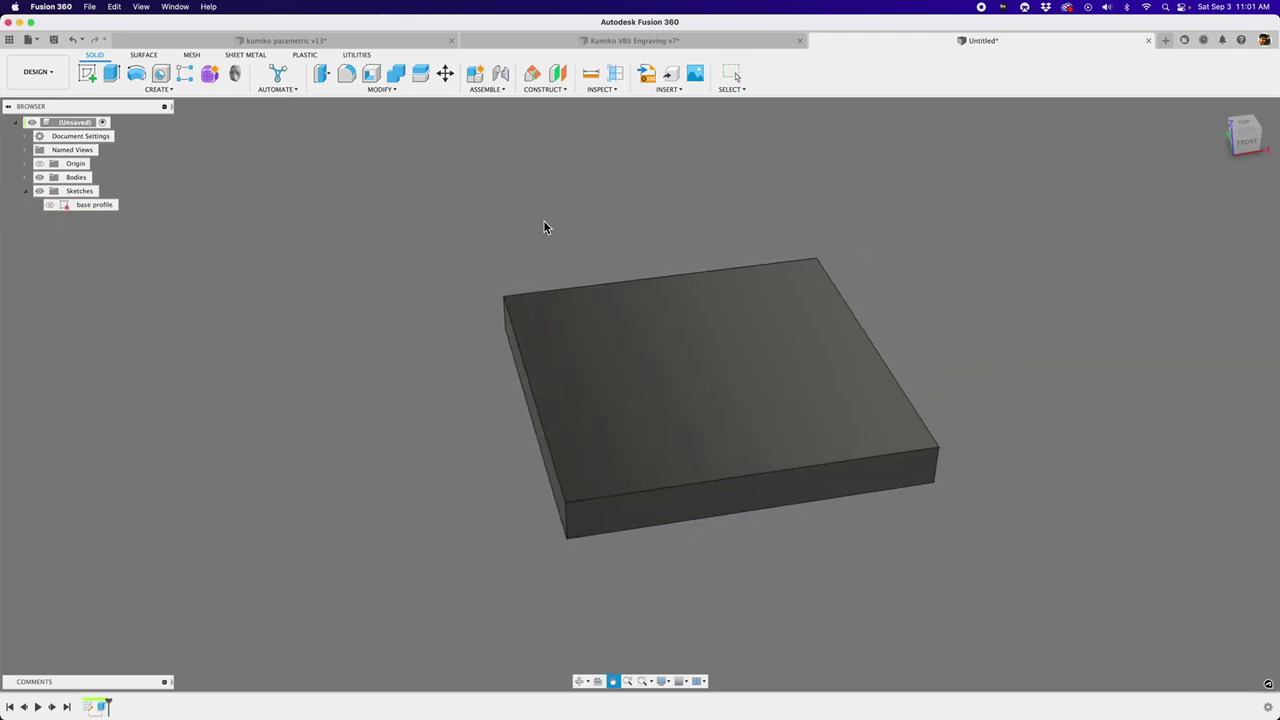
click(556, 88)
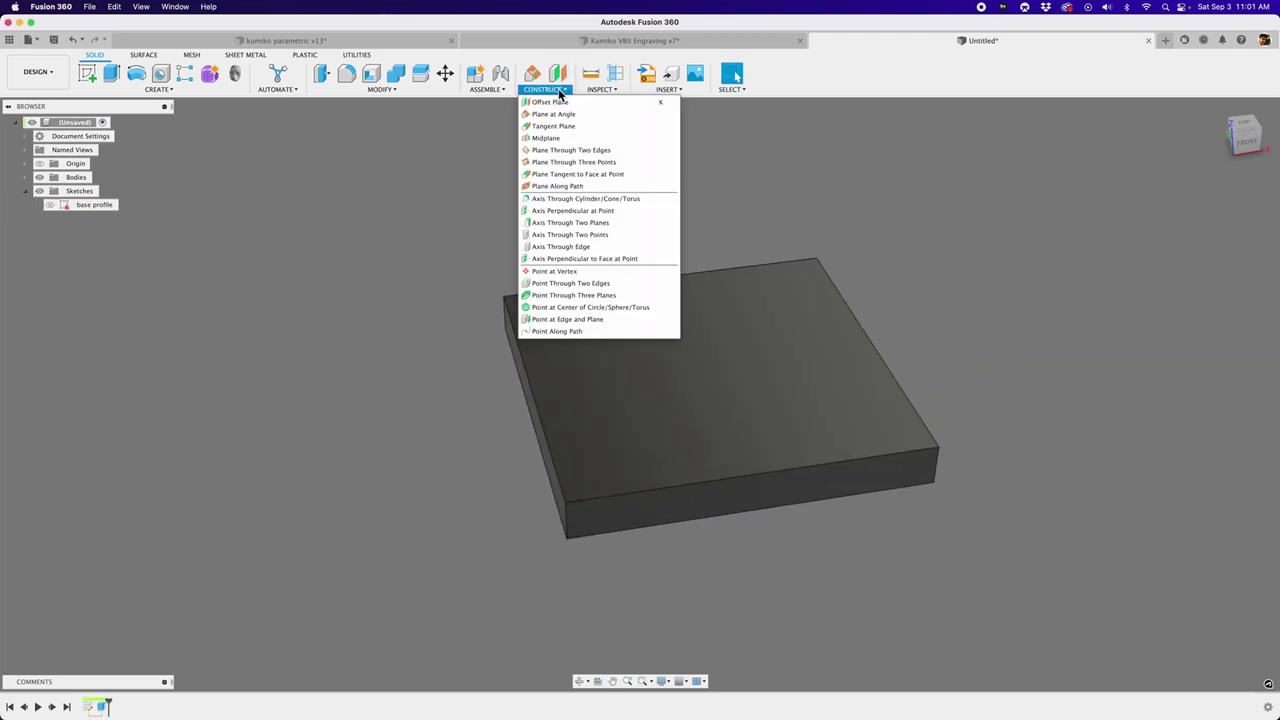
click(556, 88)
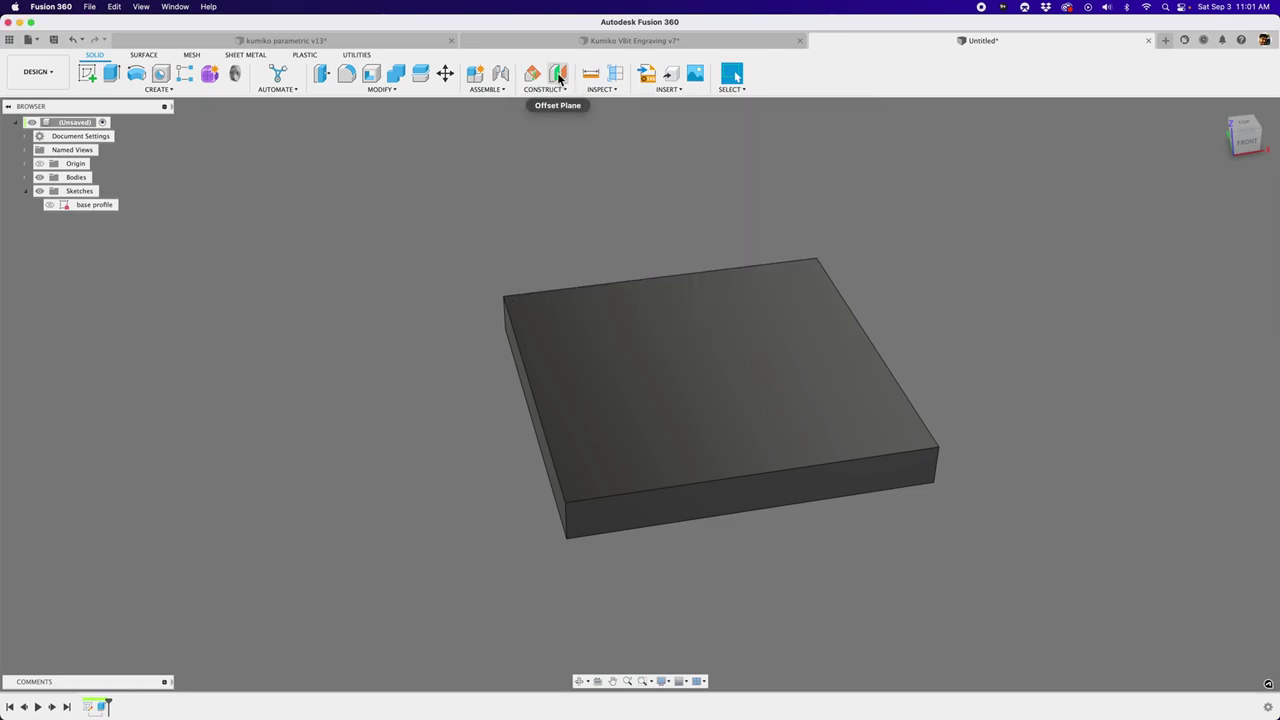
click(558, 79)
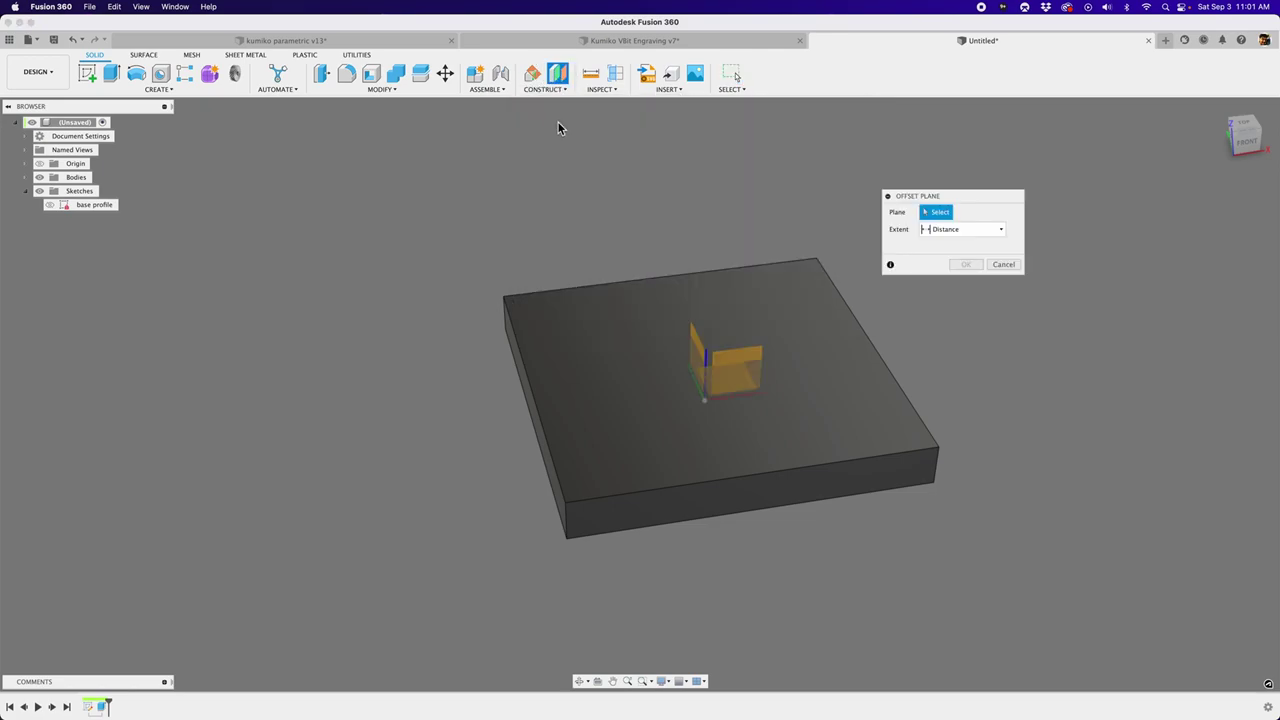
click(614, 416)
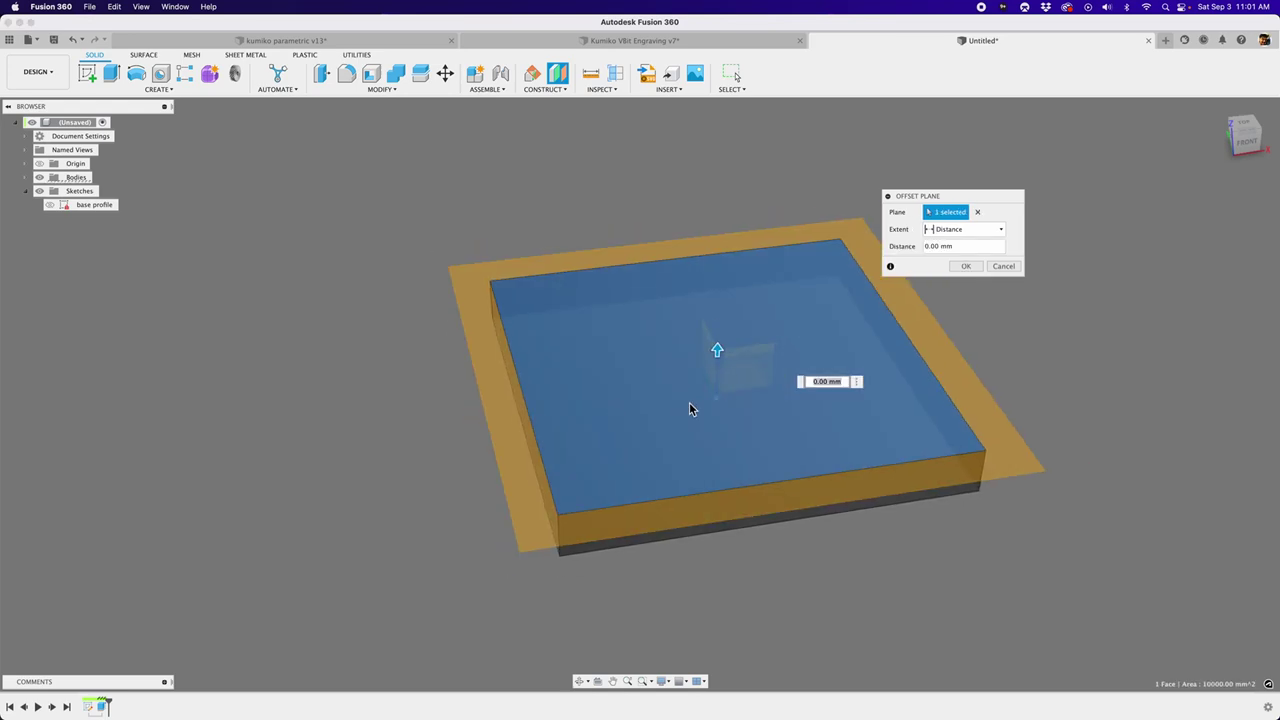
text(-)
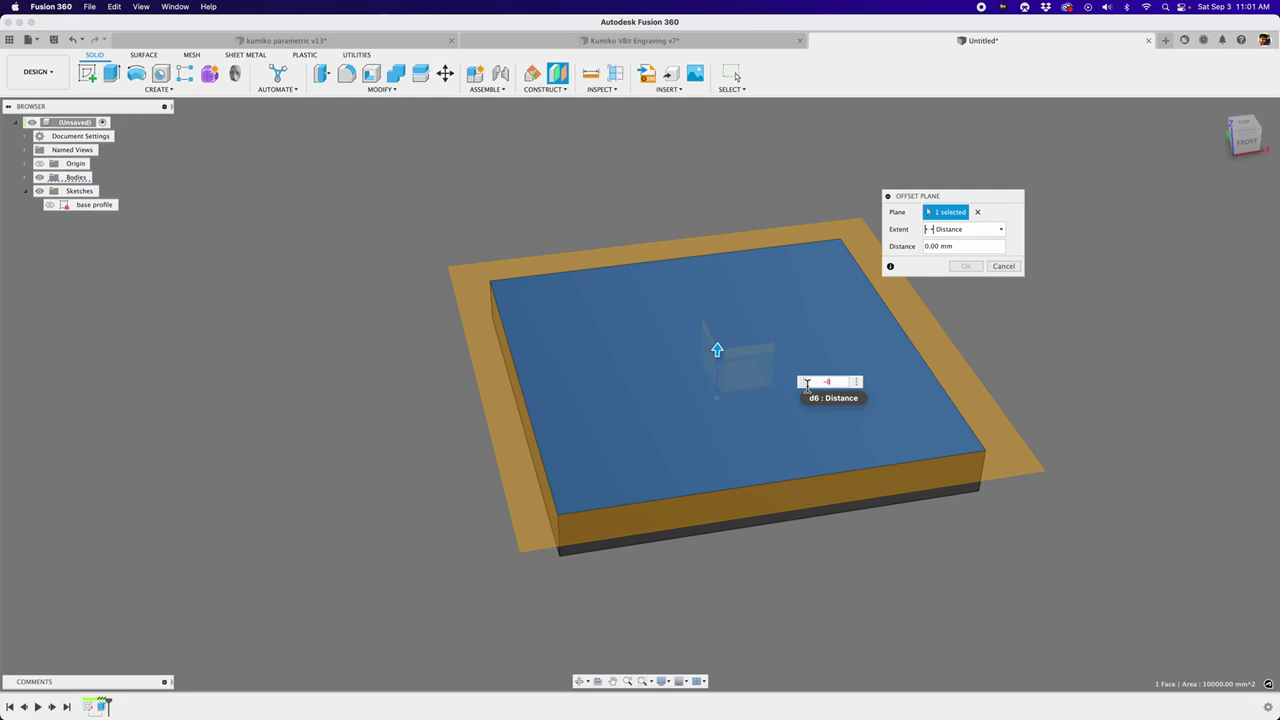
text((cu)
key(Return)
mouse_move(647, 415)
shift+middle_down()
mouse_move(476, 398)
mouse_move(482, 318)
mouse_move(457, 371)
shift+middle_up()
key(Return)
Start a new sketch on the offset construction plane, viewed from the top.
click(482, 318)
click(99, 84)
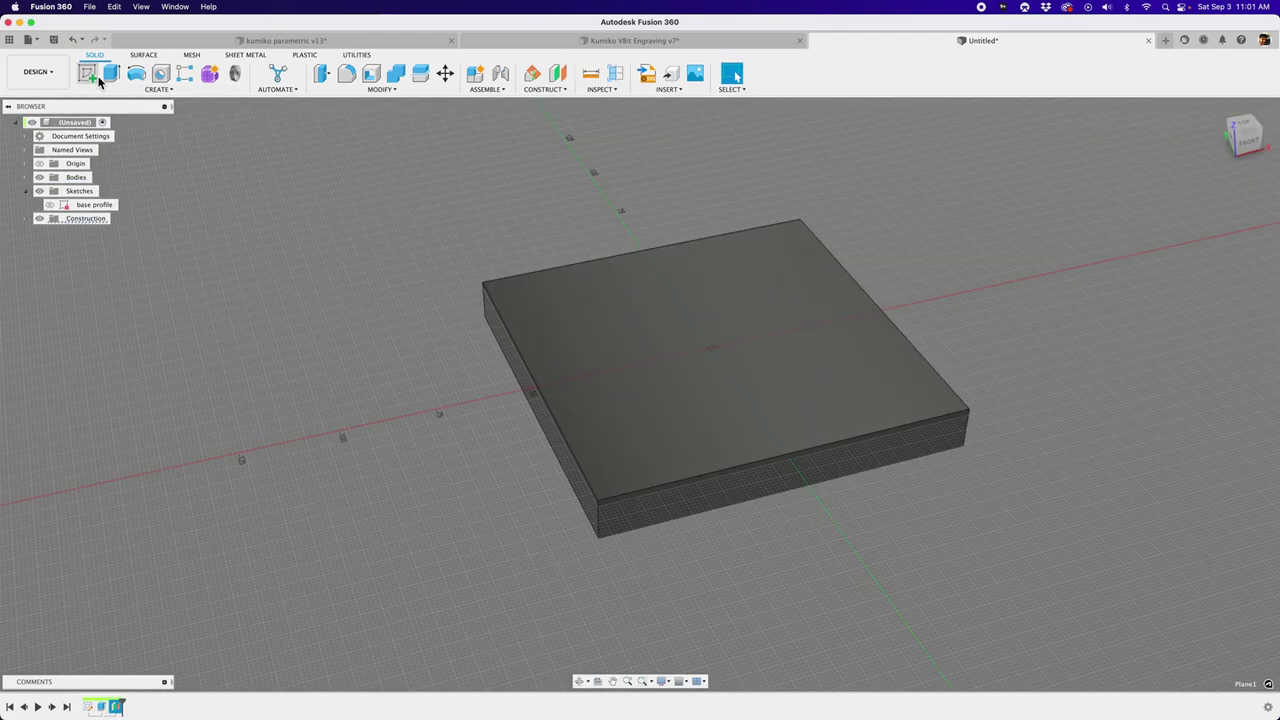
click(1249, 128)
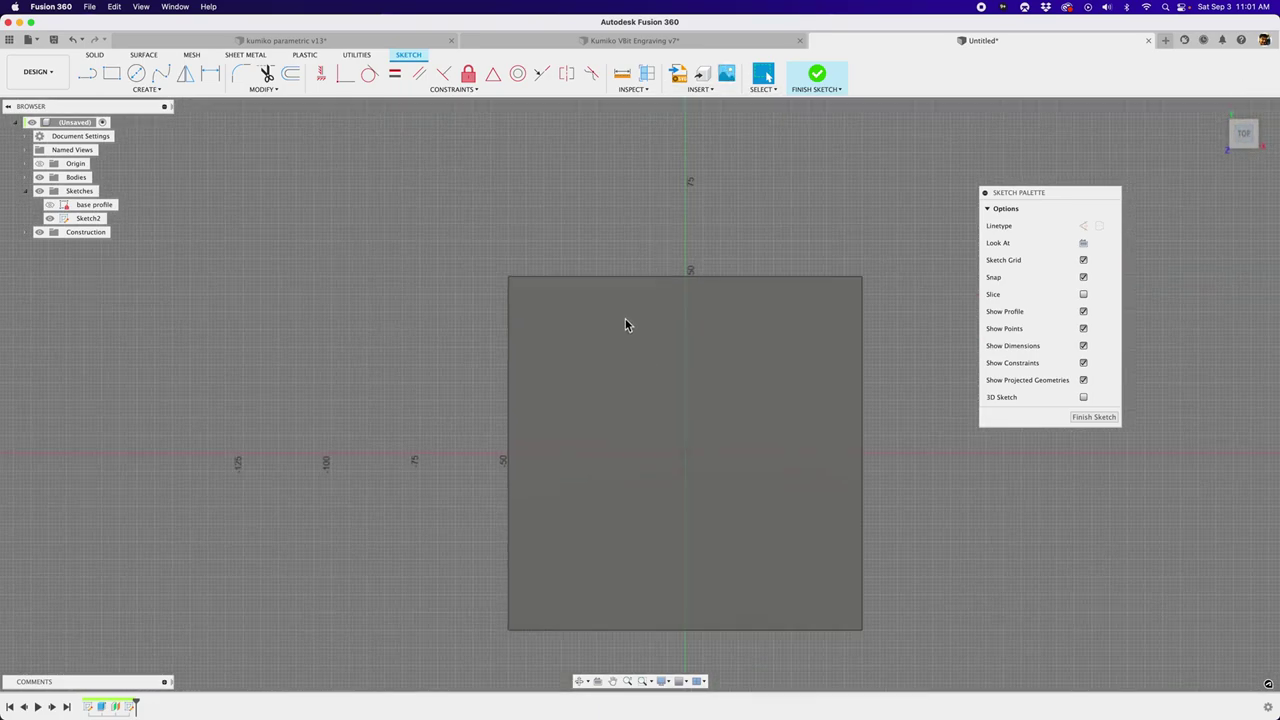
Draw a closed triangle from the origin up to the tile's edge midpoint, across to the upper-left corner, and back to the origin.
key(l)
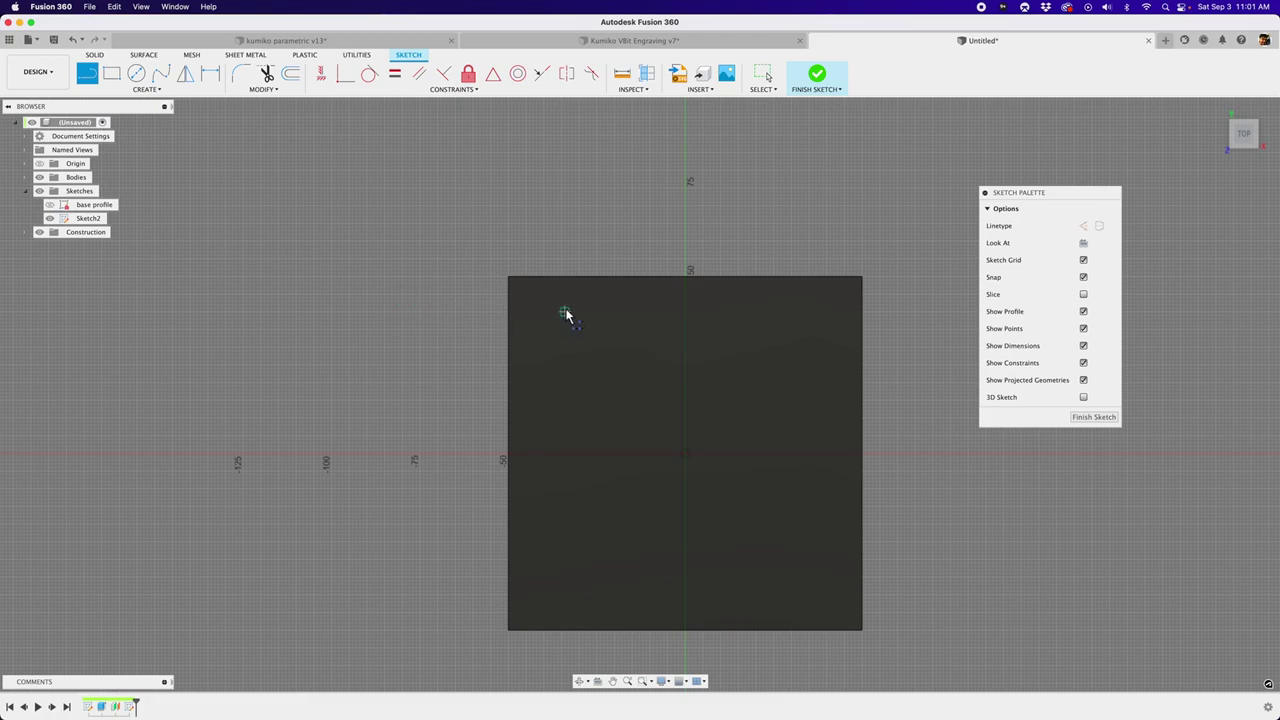
scroll(568, 312, up, 2)
scroll(668, 430, up, 2)
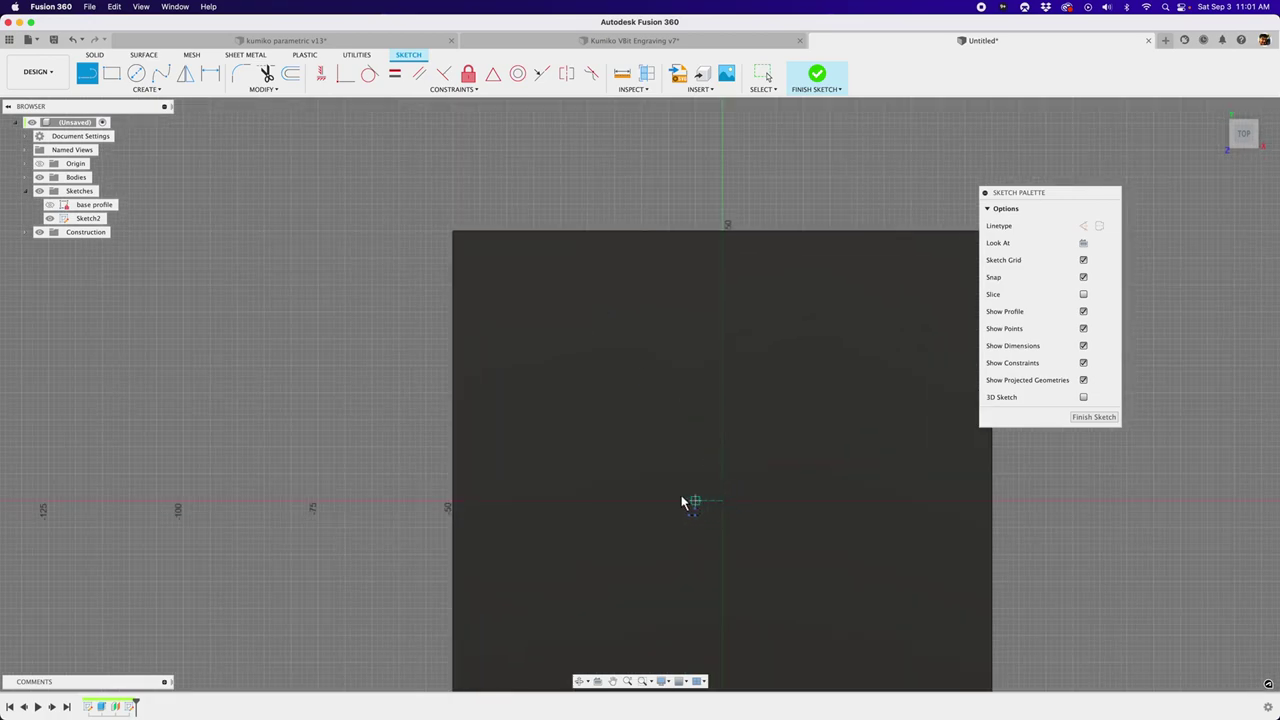
scroll(734, 249, down, 2)
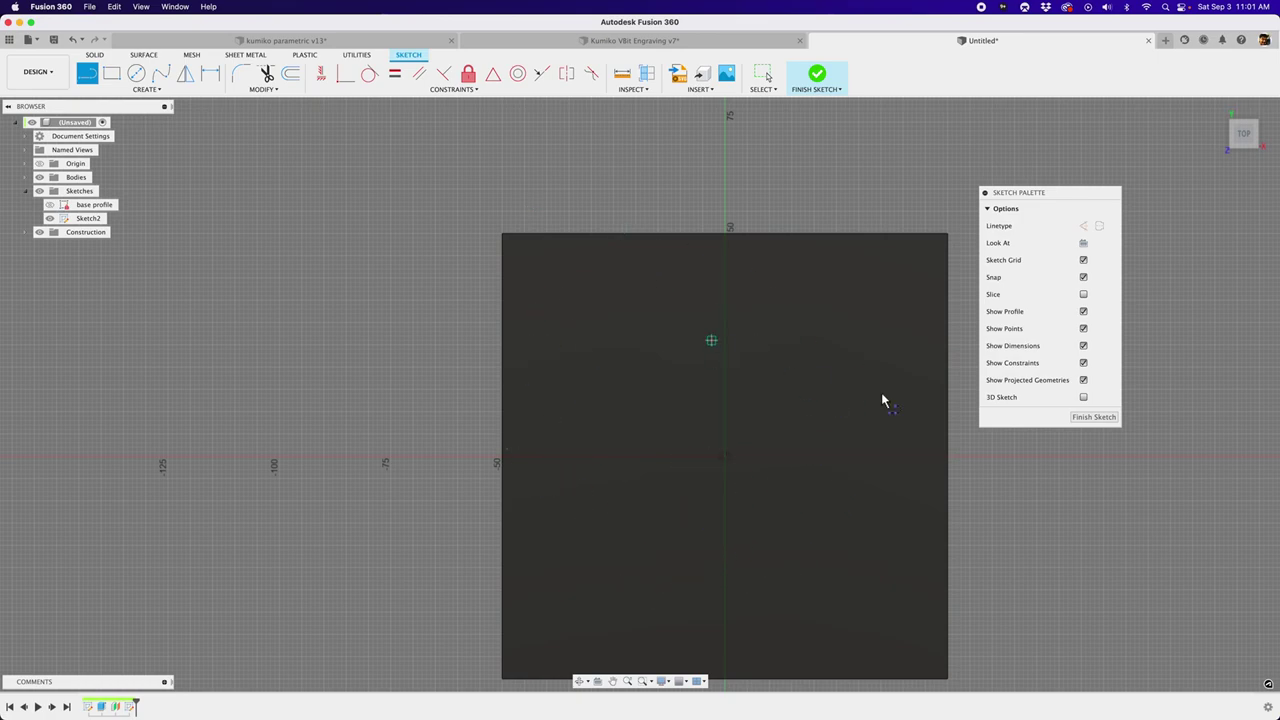
scroll(680, 277, up, 2)
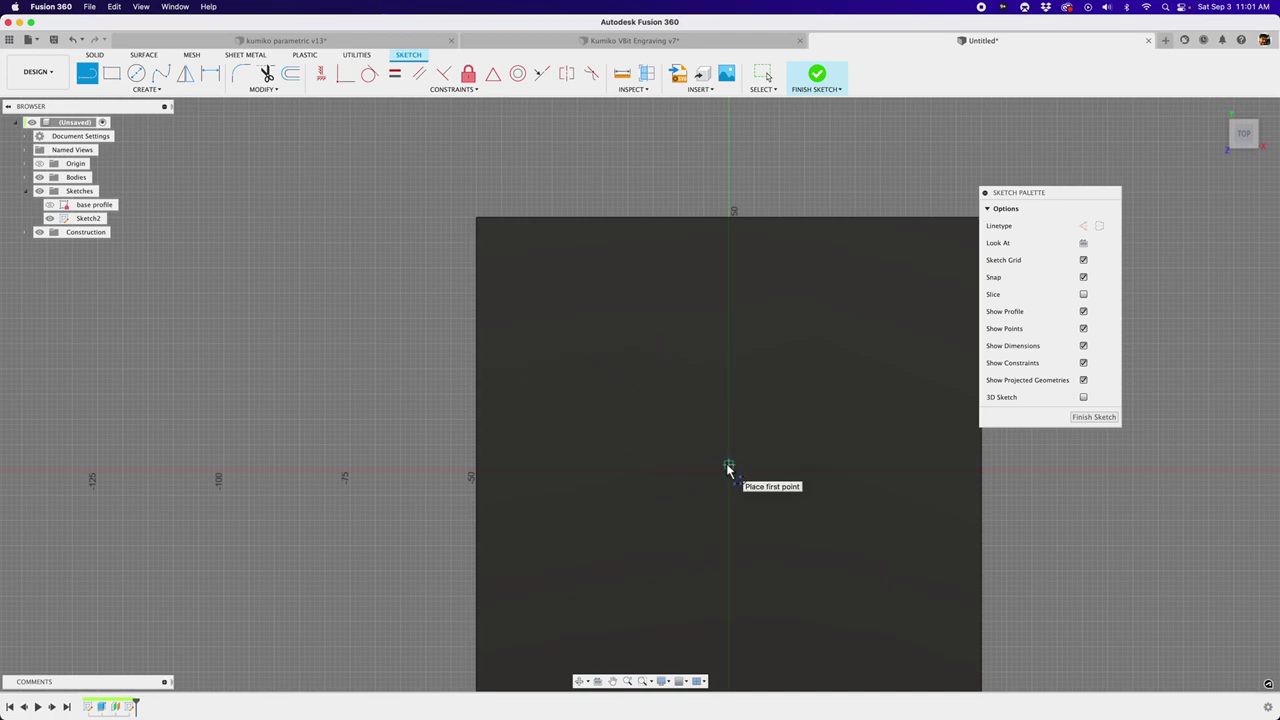
scroll(509, 355, down, 2)
scroll(573, 399, up, 2)
scroll(611, 341, down, 1)
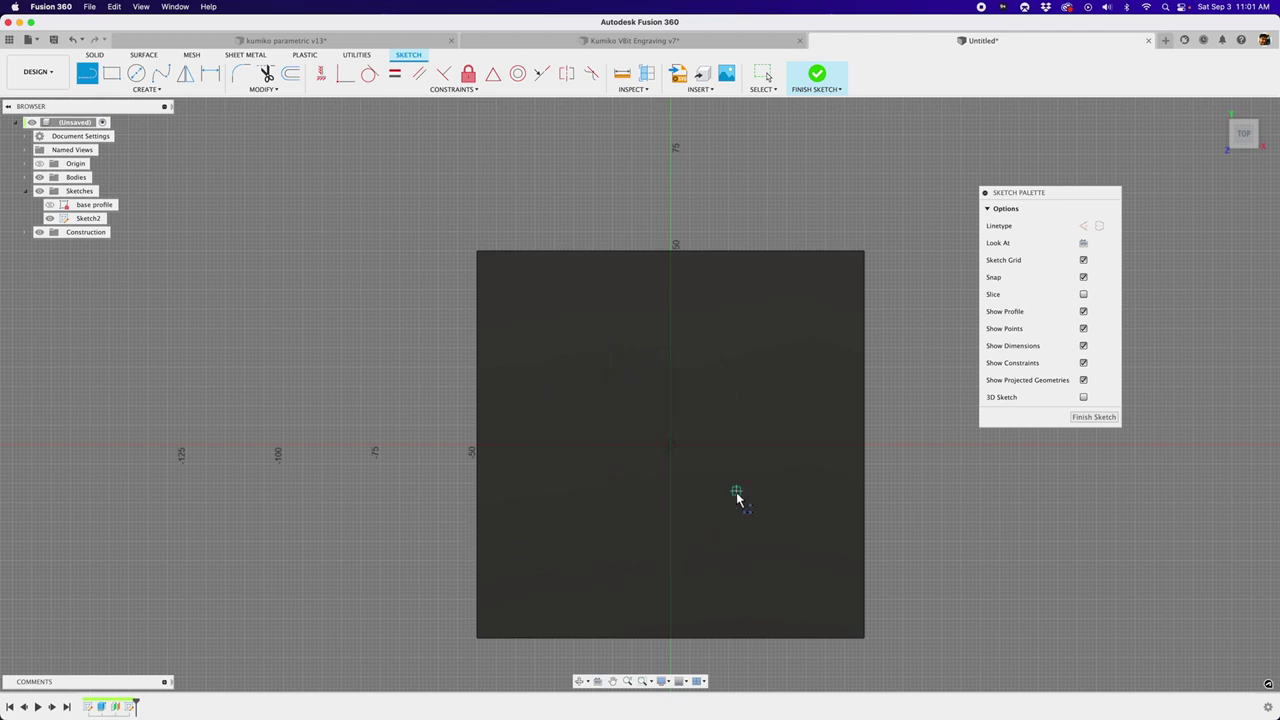
scroll(571, 357, up, 2)
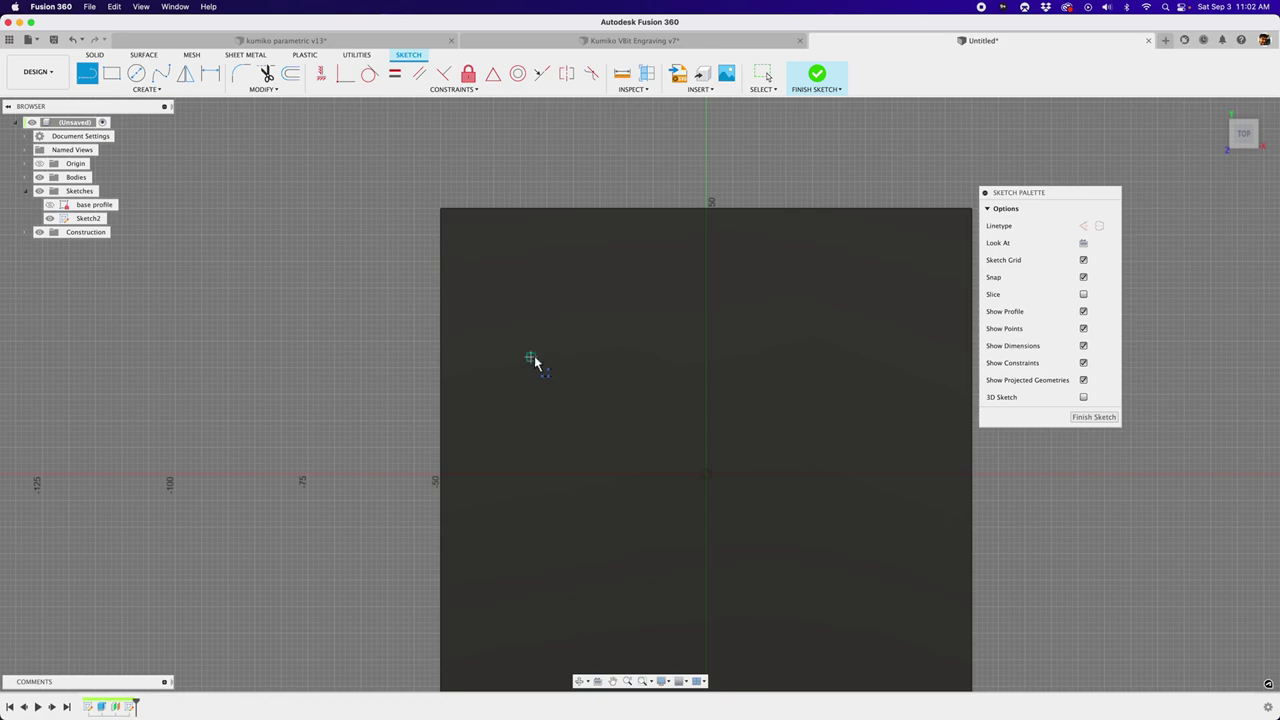
scroll(563, 338, up, 2)
middle_drag(598, 328, 653, 334)
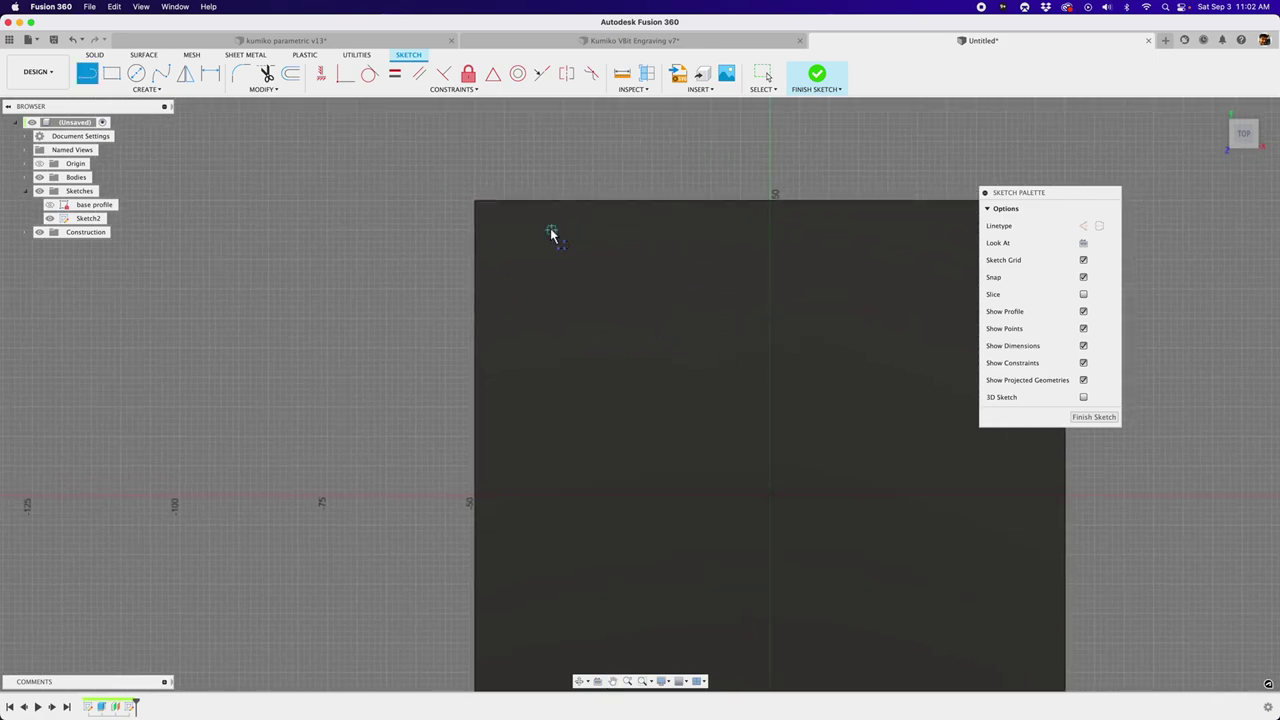
scroll(766, 495, up, 1)
click(770, 496)
scroll(790, 244, down, 2)
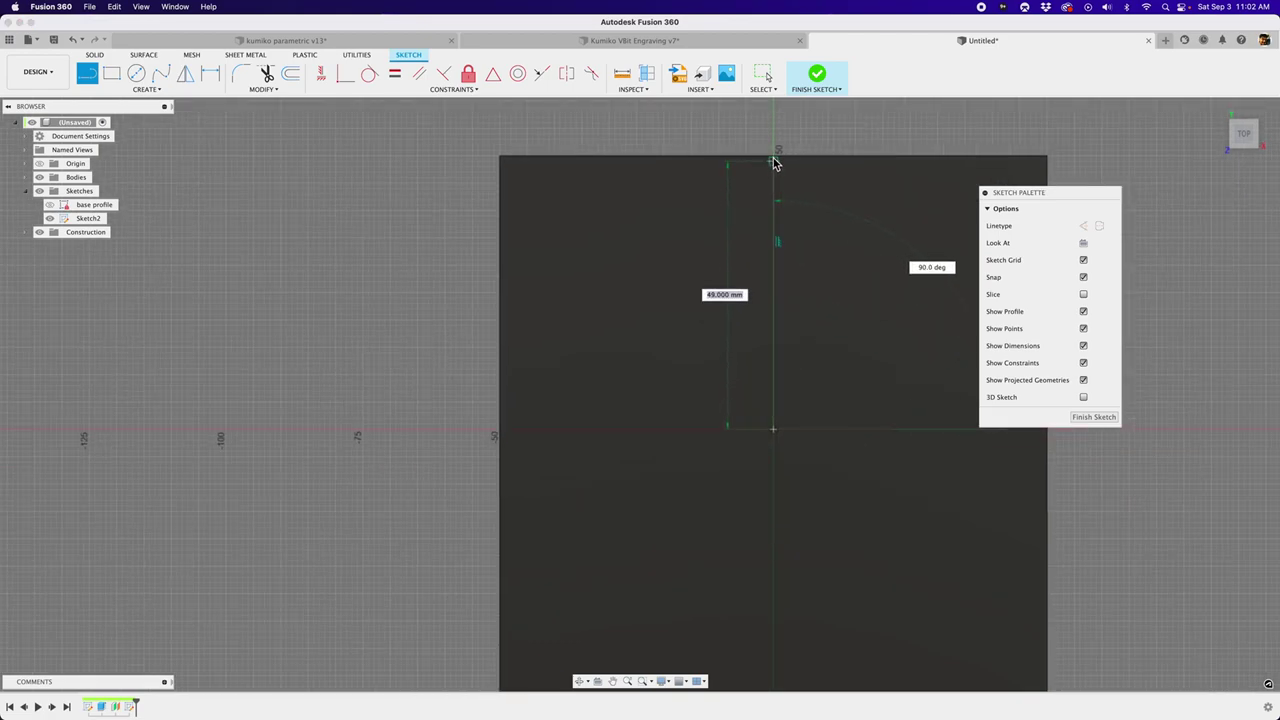
click(772, 154)
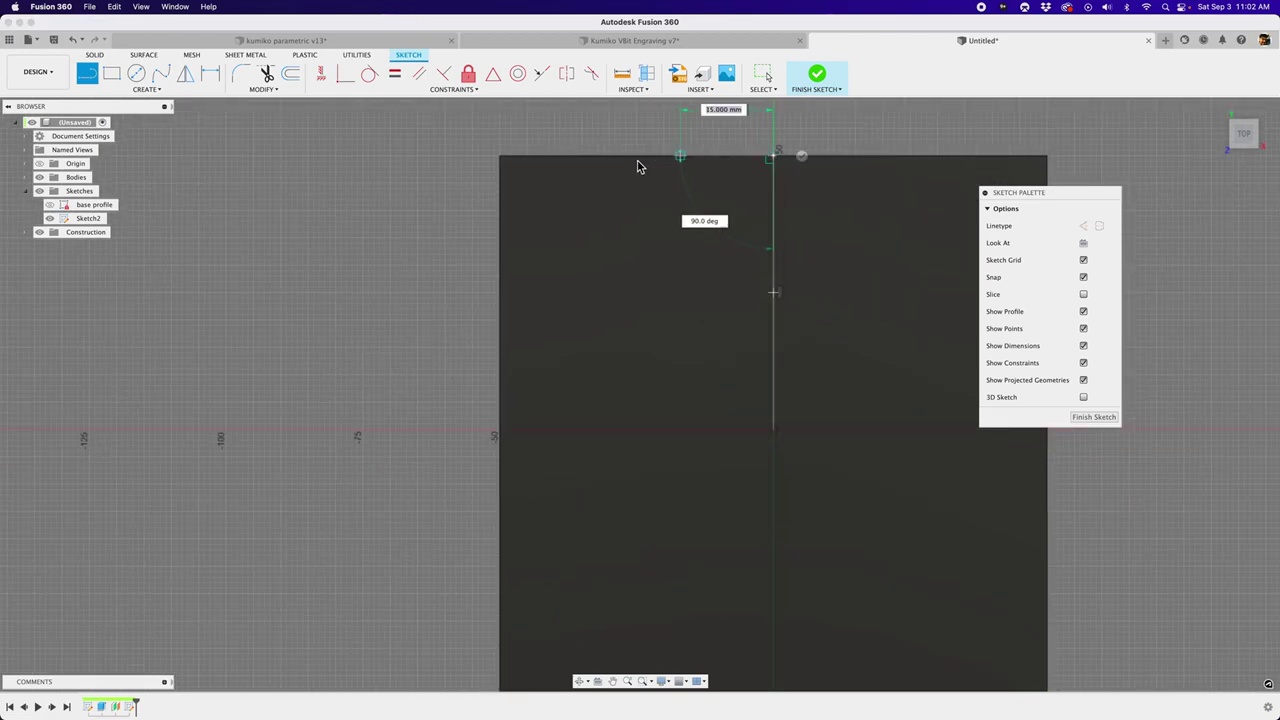
click(499, 157)
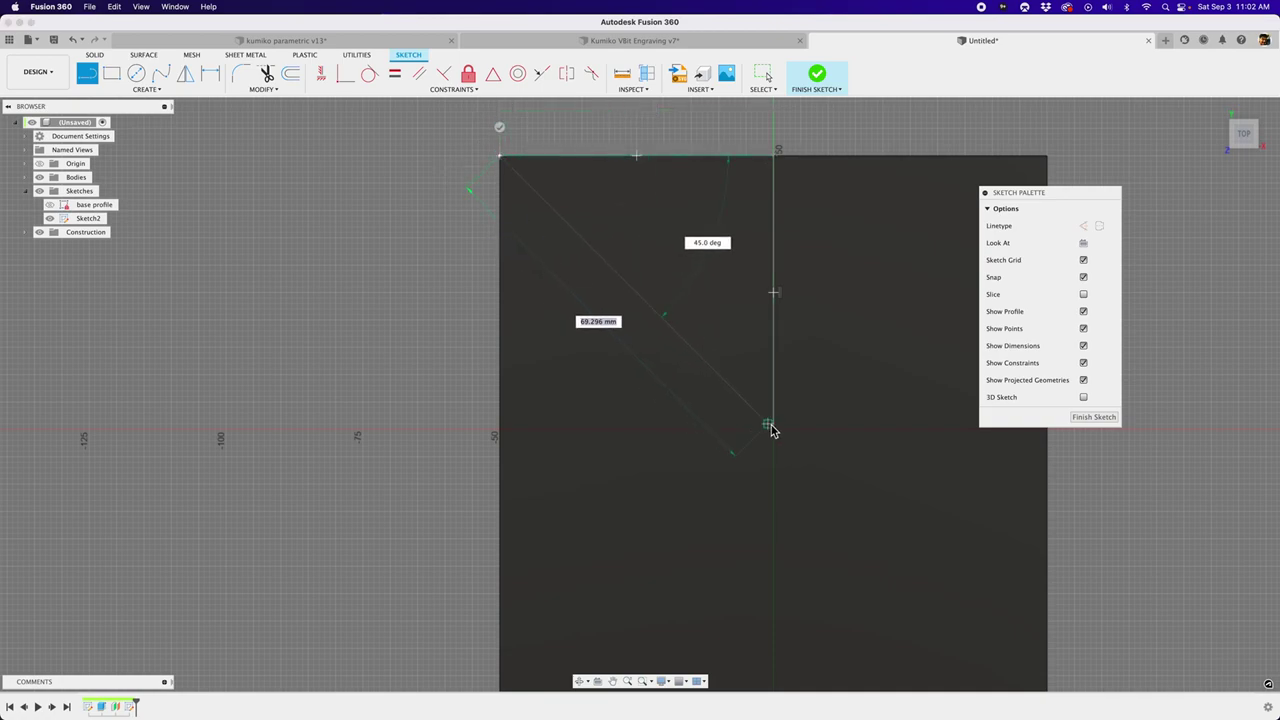
click(773, 431)
scroll(774, 330, down, 1)
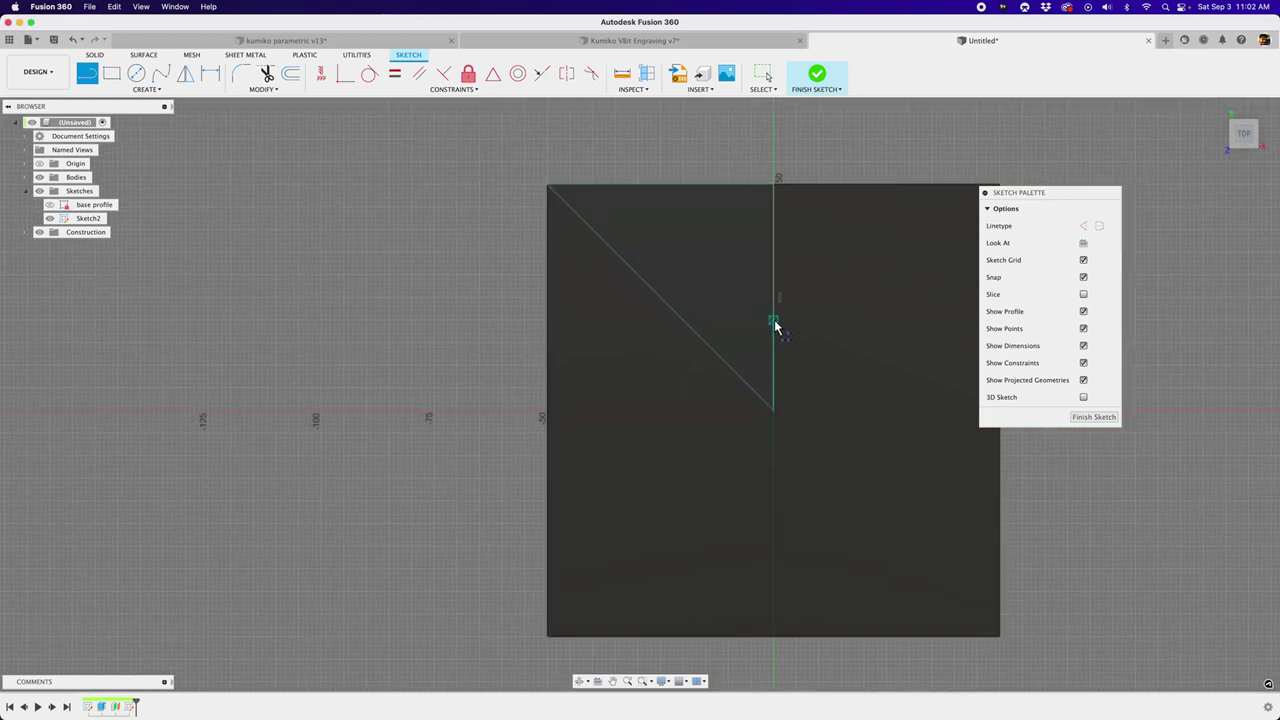
key(Escape)
Dimension the triangle's vertical line as half of the titleSize parameter.
scroll(751, 272, up, 1)
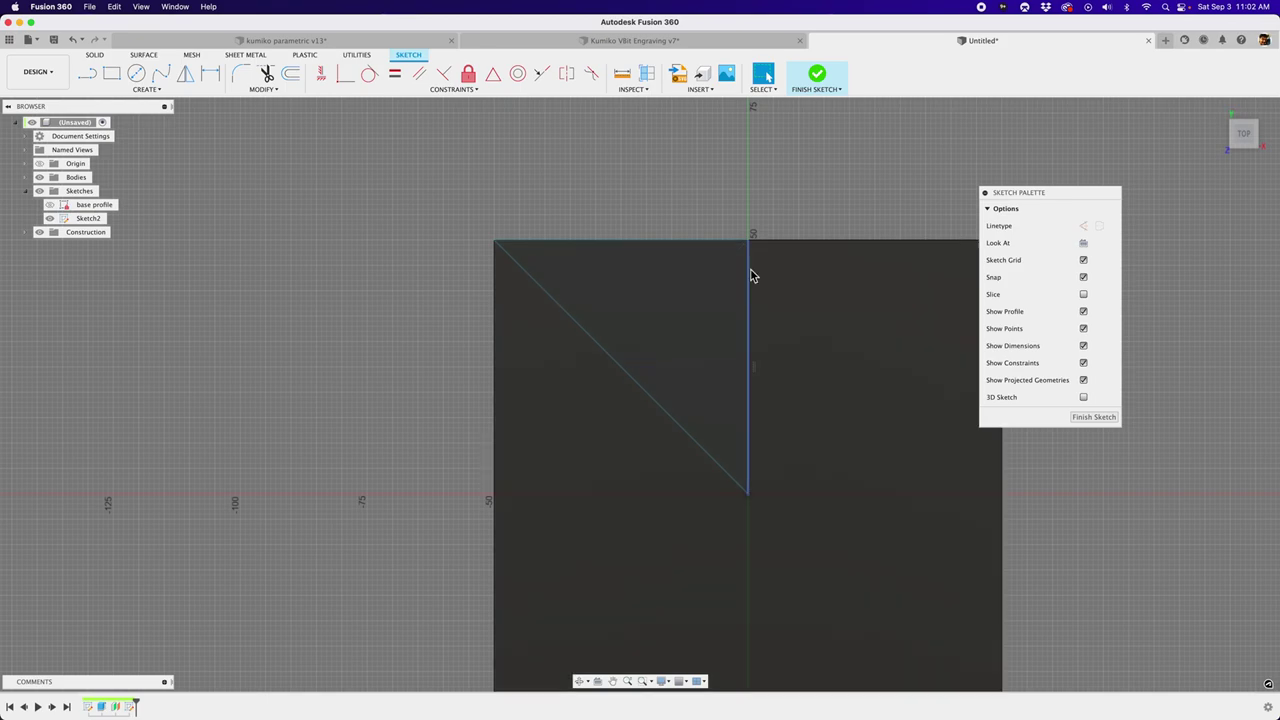
click(749, 275)
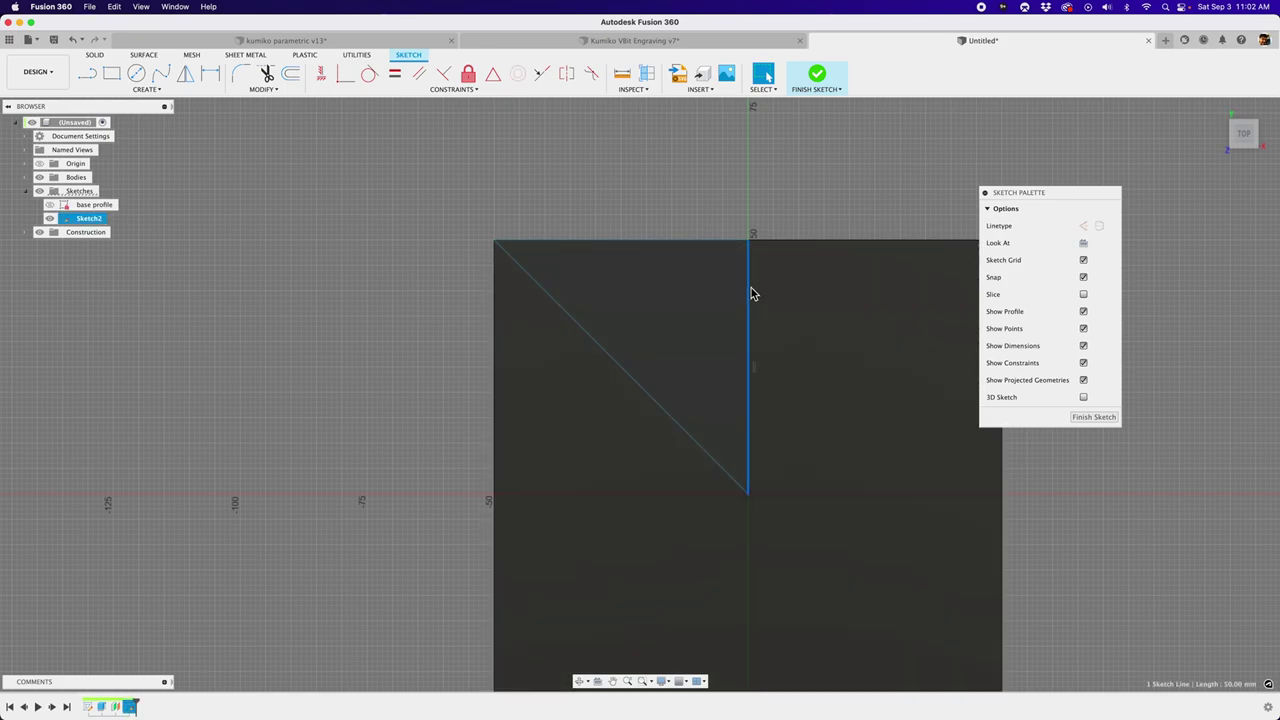
key(d)
click(810, 333)
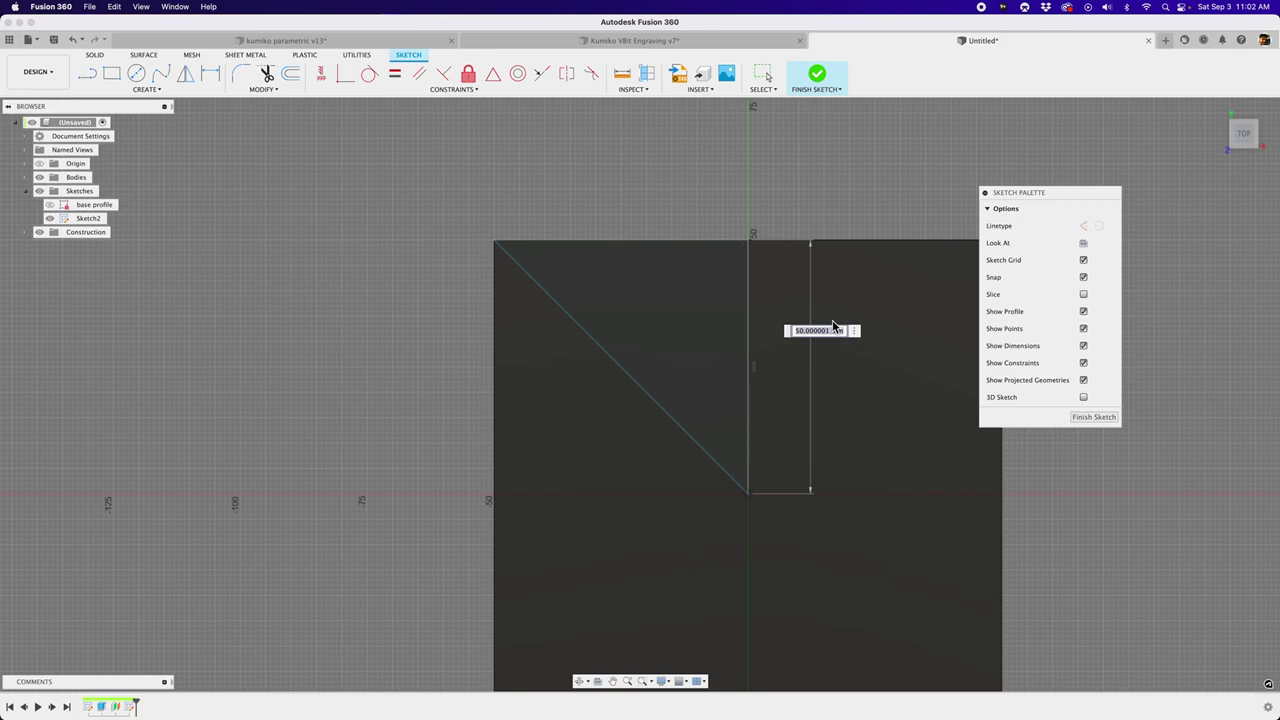
text(ti)
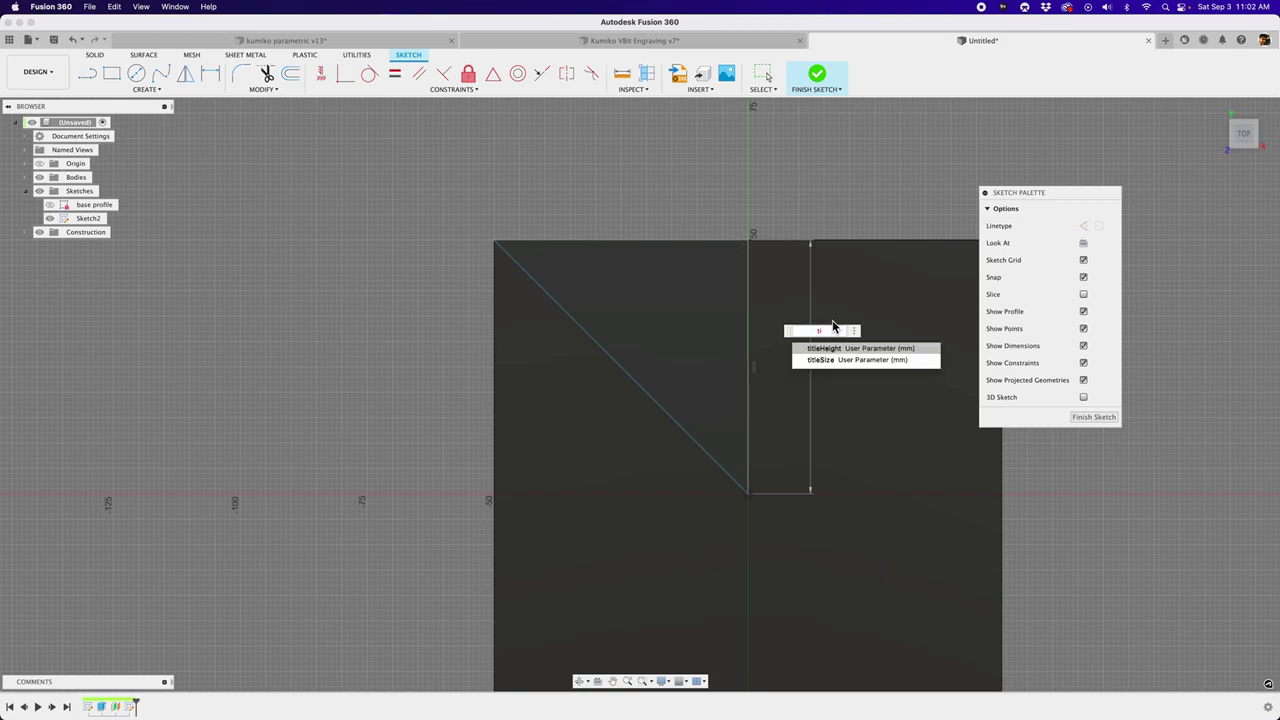
key(Down)
key(Return)
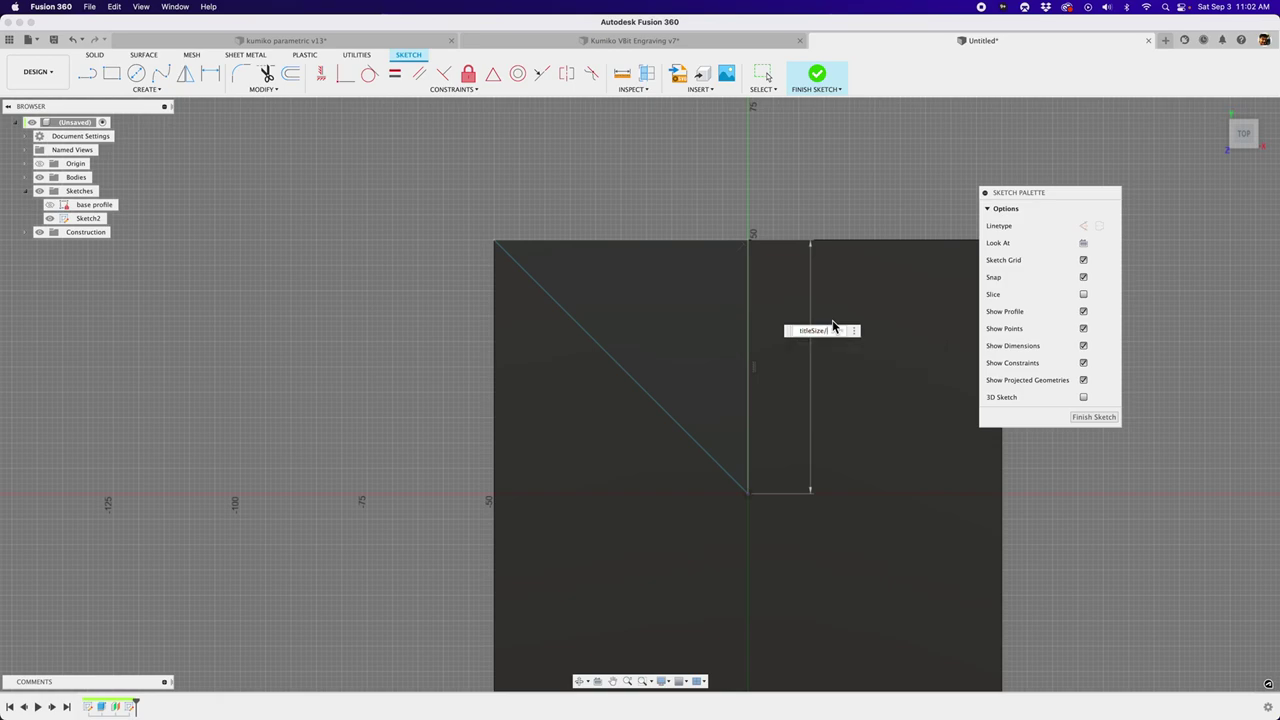
key(Return)
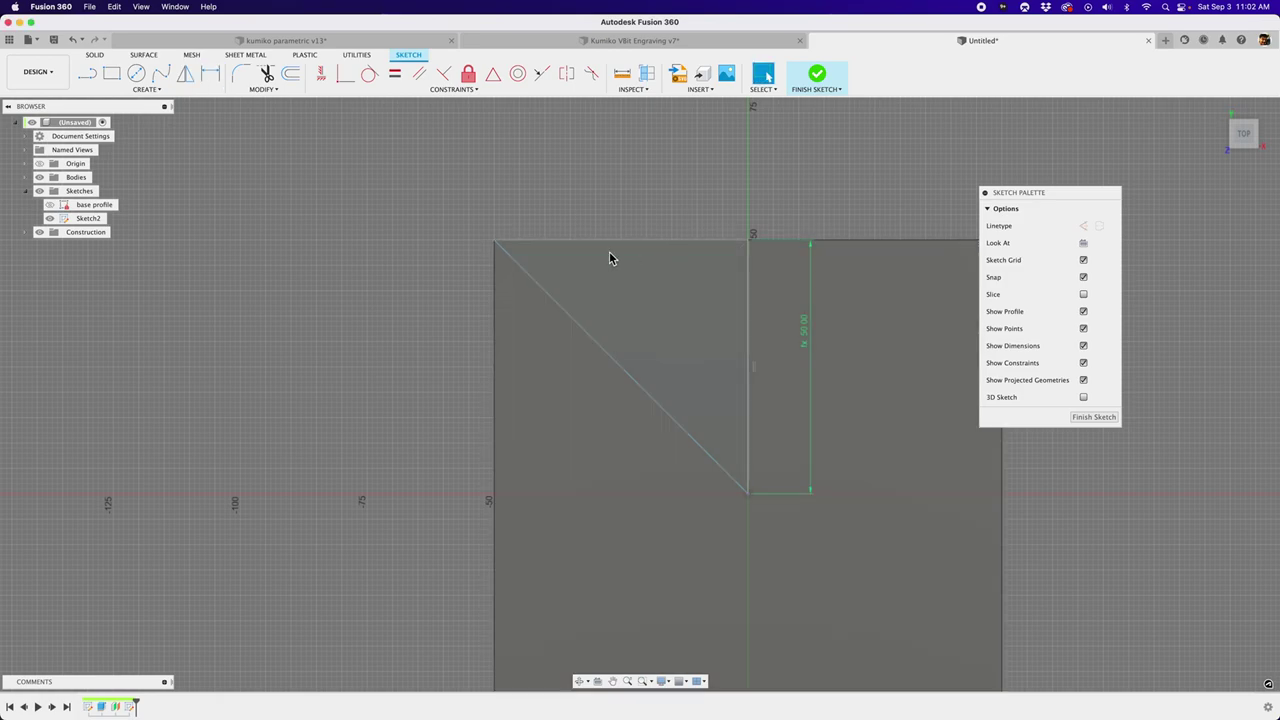
Shift the triangle's outer corner inward along the tile's upper edge to test its freedom of movement.
scroll(748, 405, up, 3)
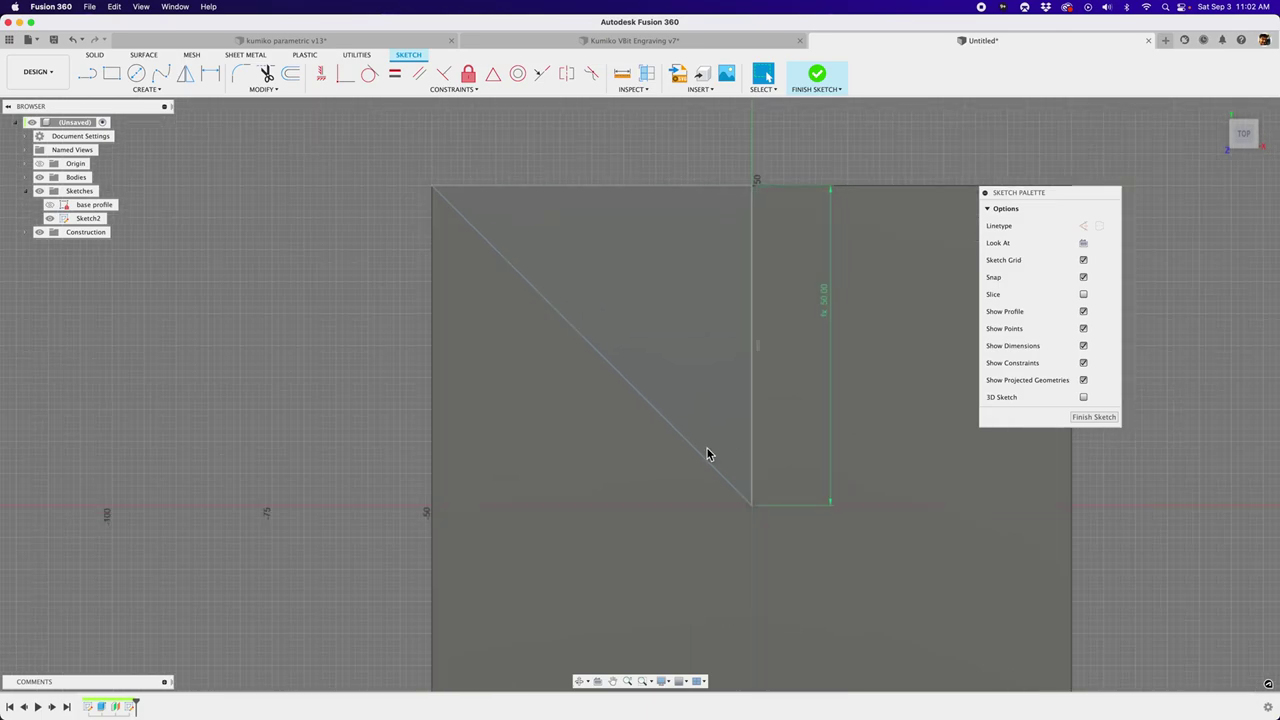
click(700, 462)
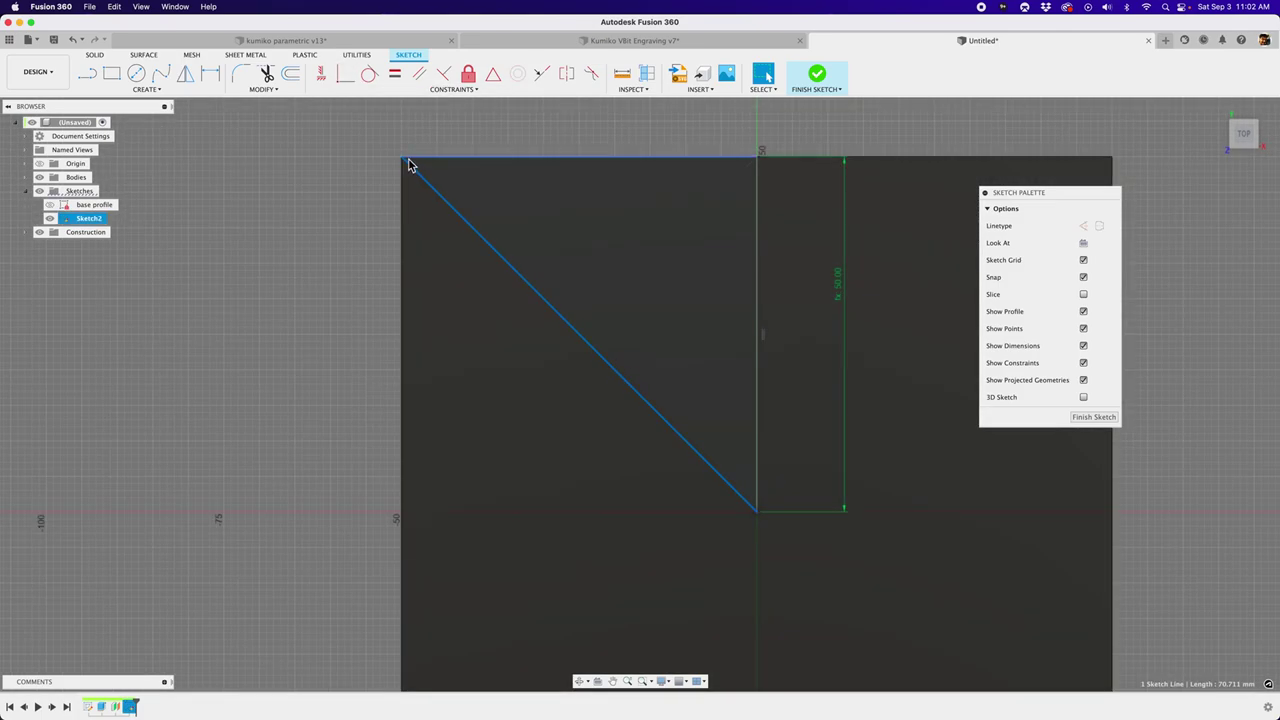
mouse_move(408, 163)
mouse_down()
mouse_move(591, 206)
mouse_move(537, 203)
mouse_up()
Set the angle between the triangle's diagonal and vertical lines to 45 degrees.
click(610, 288)
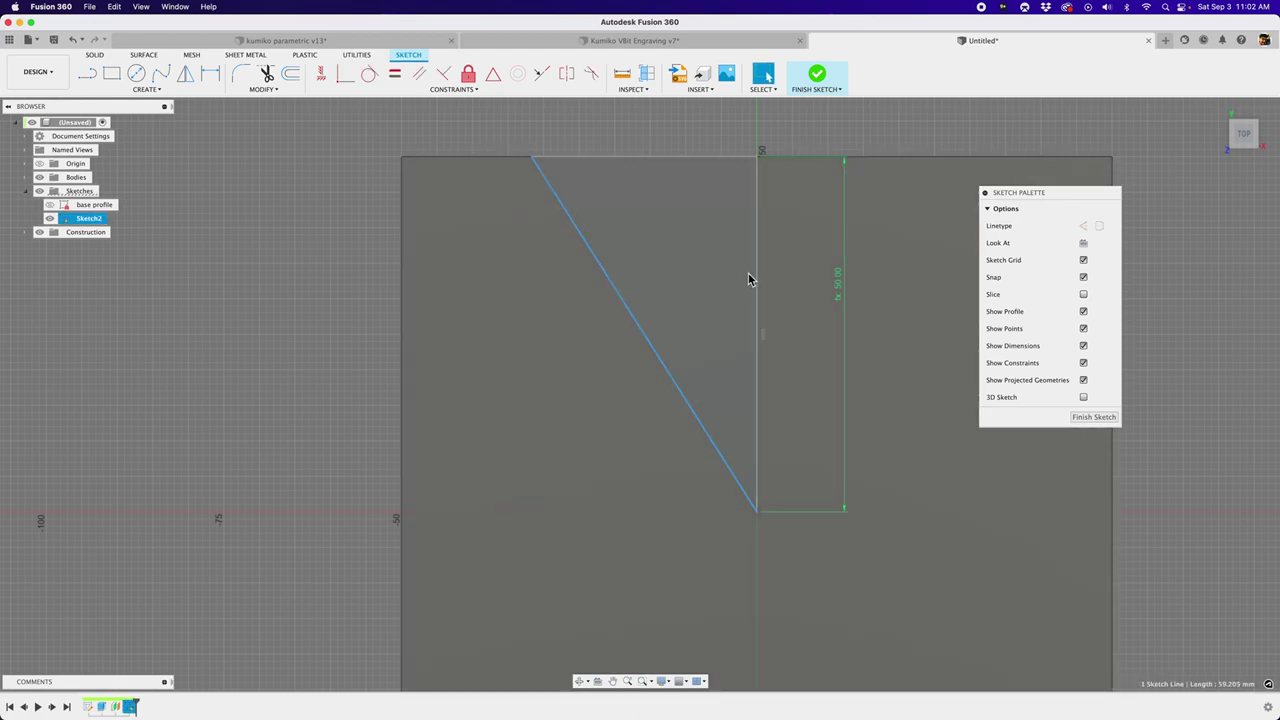
shift+click(757, 272)
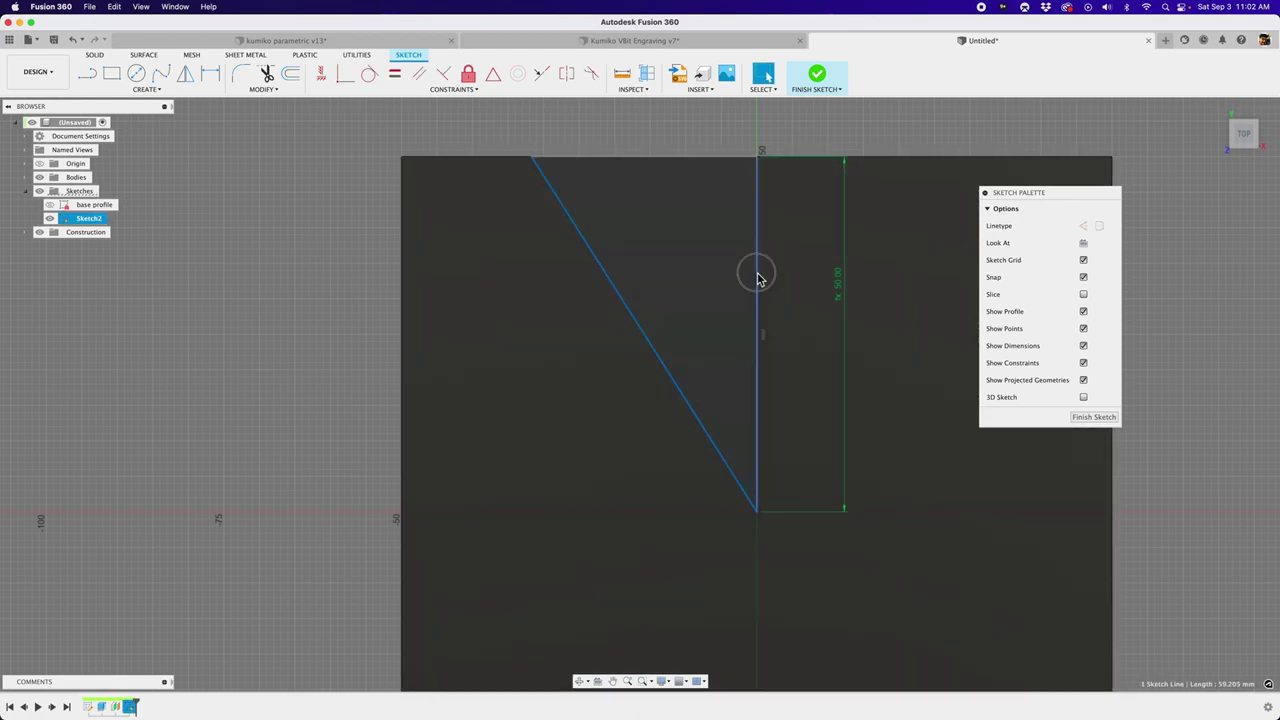
key(d)
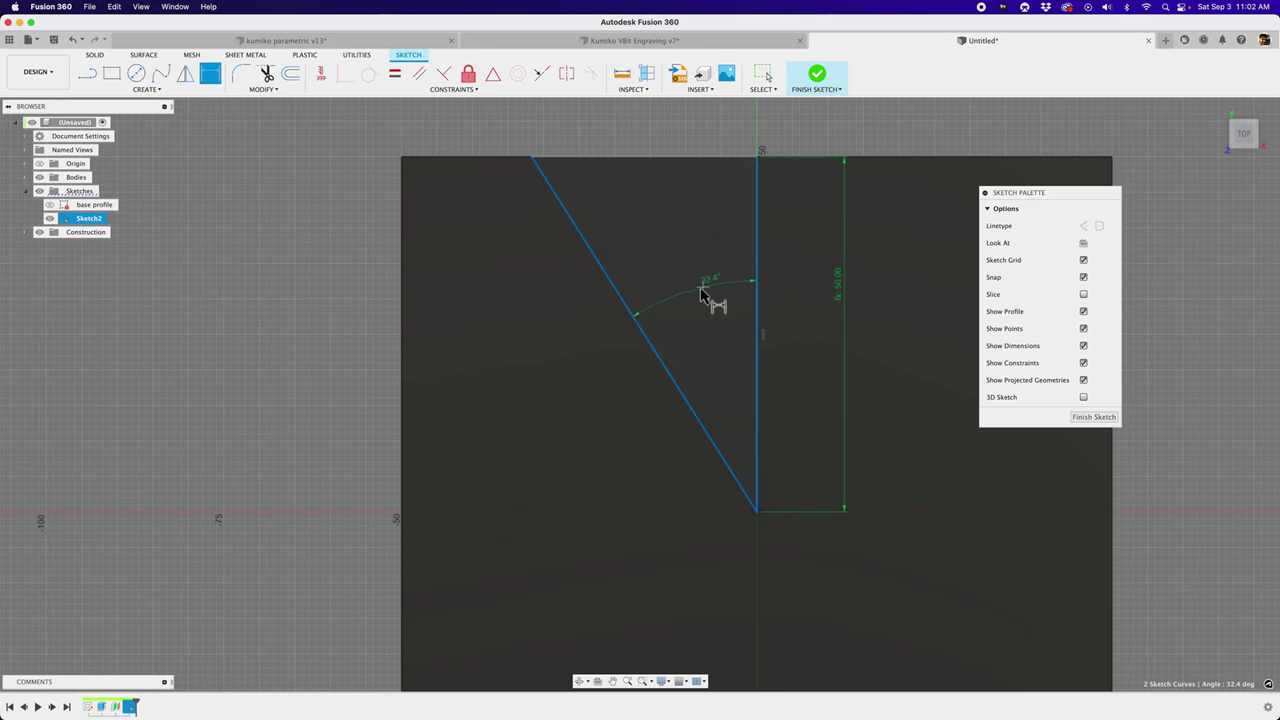
click(703, 330)
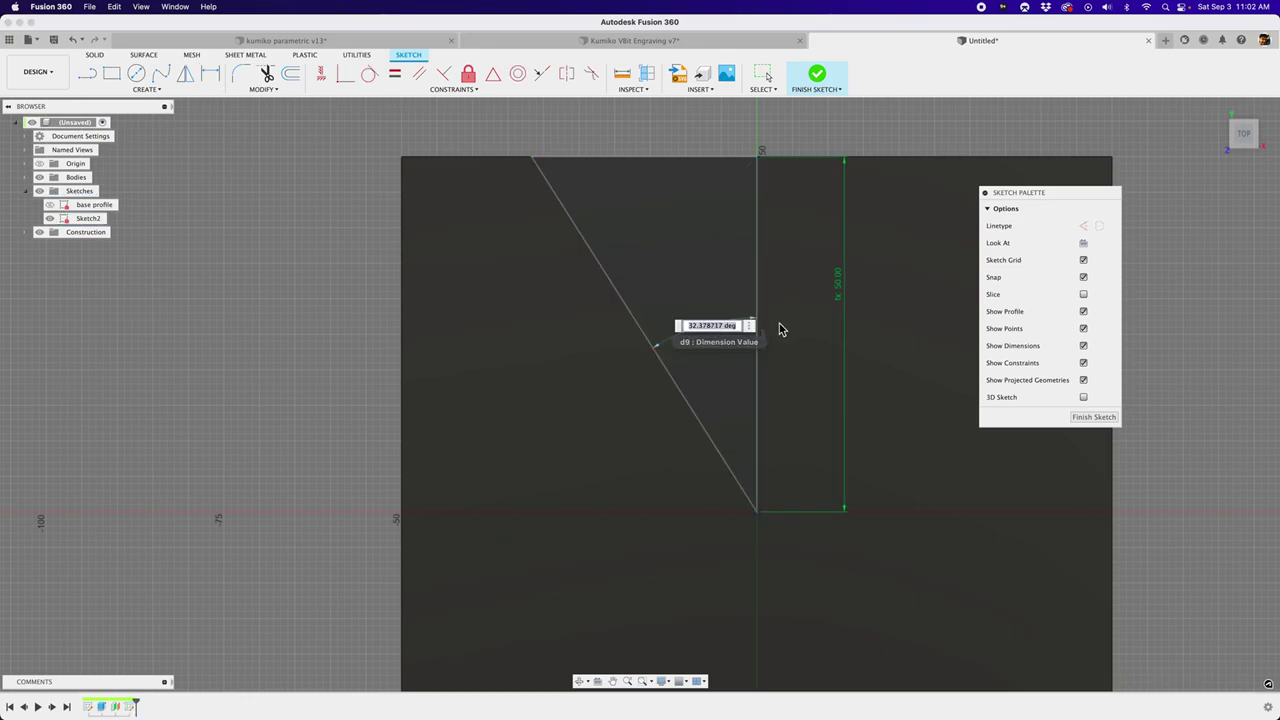
text(45)
key(Return)
Draw three lines connecting the triangle's three corners to one shared point inside the triangle.
scroll(708, 280, down, 2)
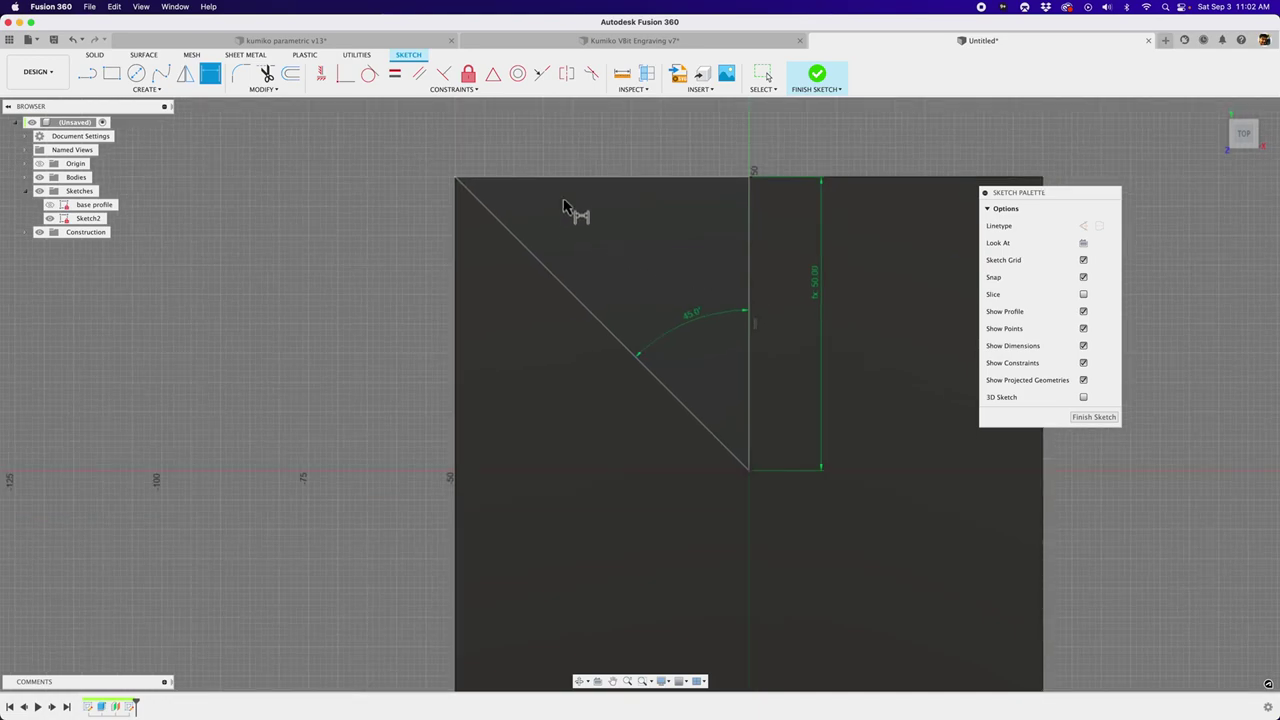
key(l)
scroll(564, 186, up, 2)
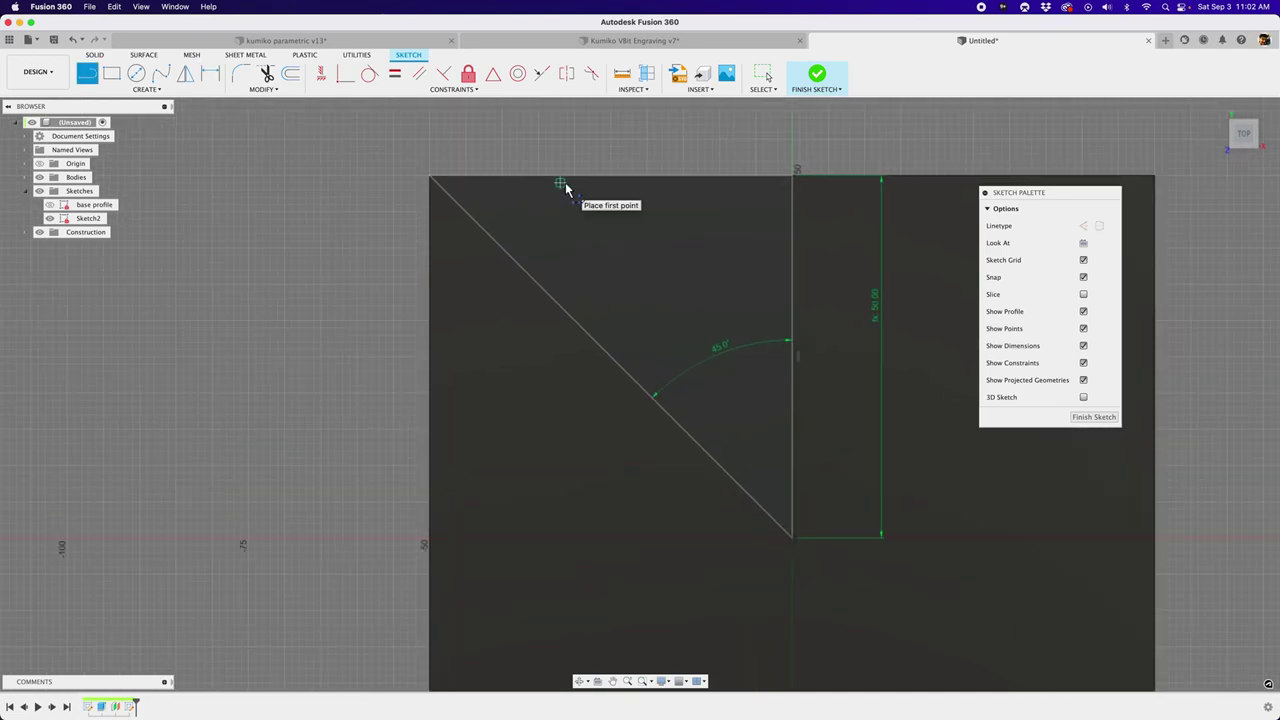
click(430, 176)
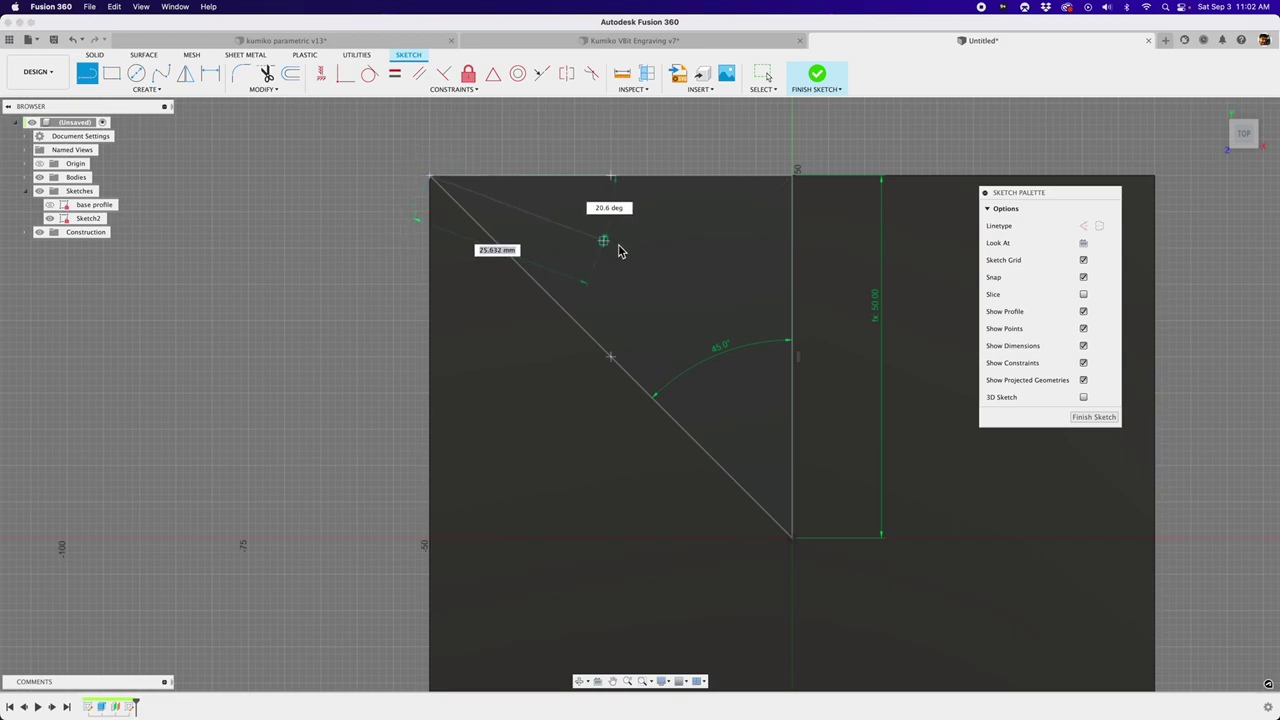
click(676, 285)
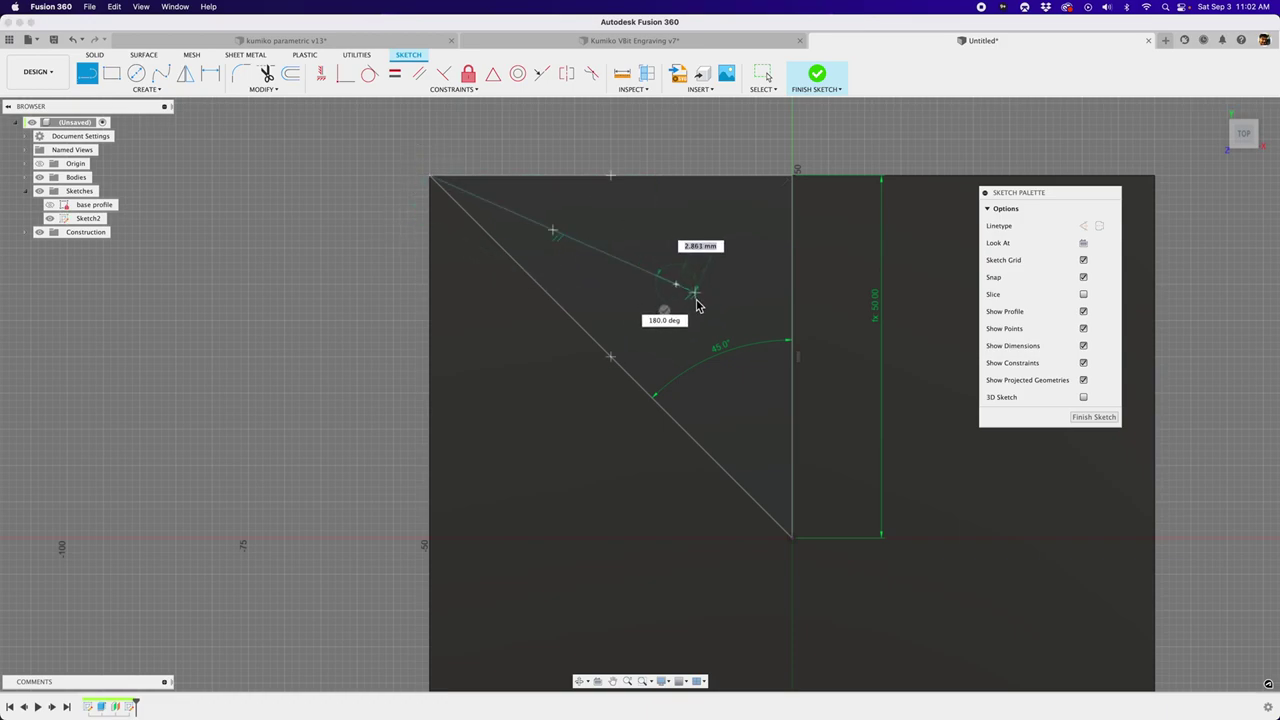
click(796, 541)
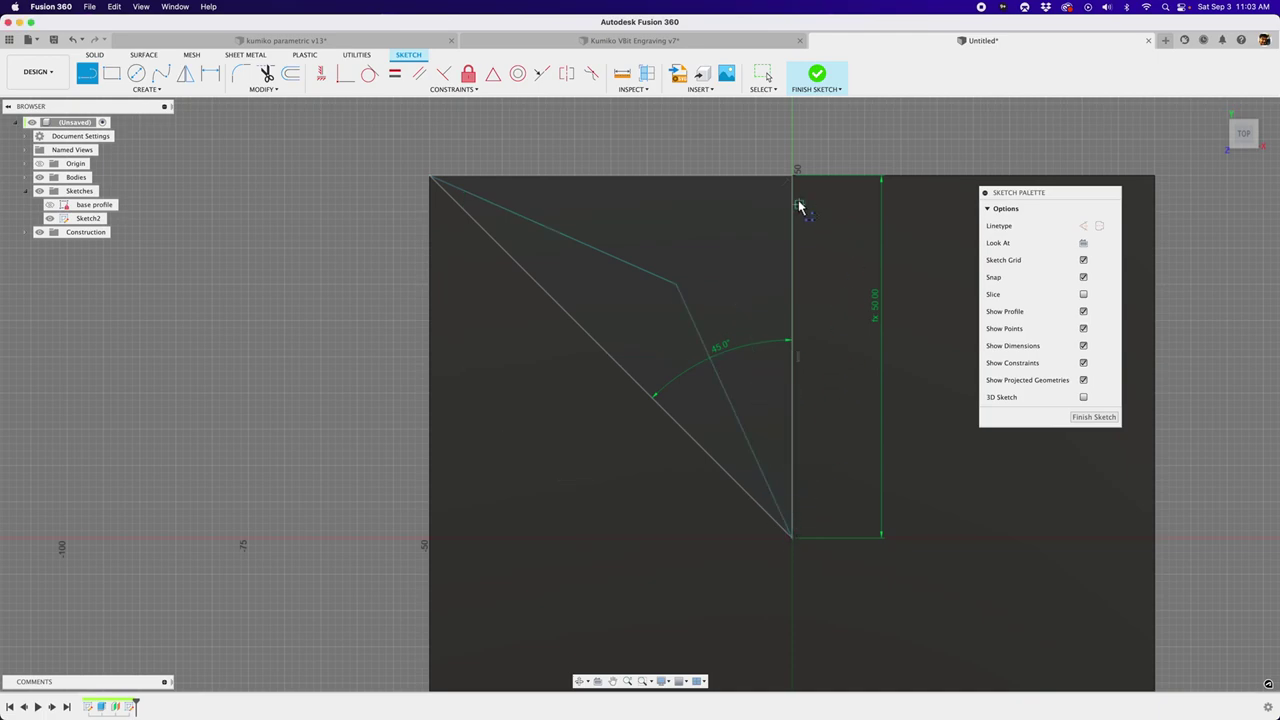
click(676, 287)
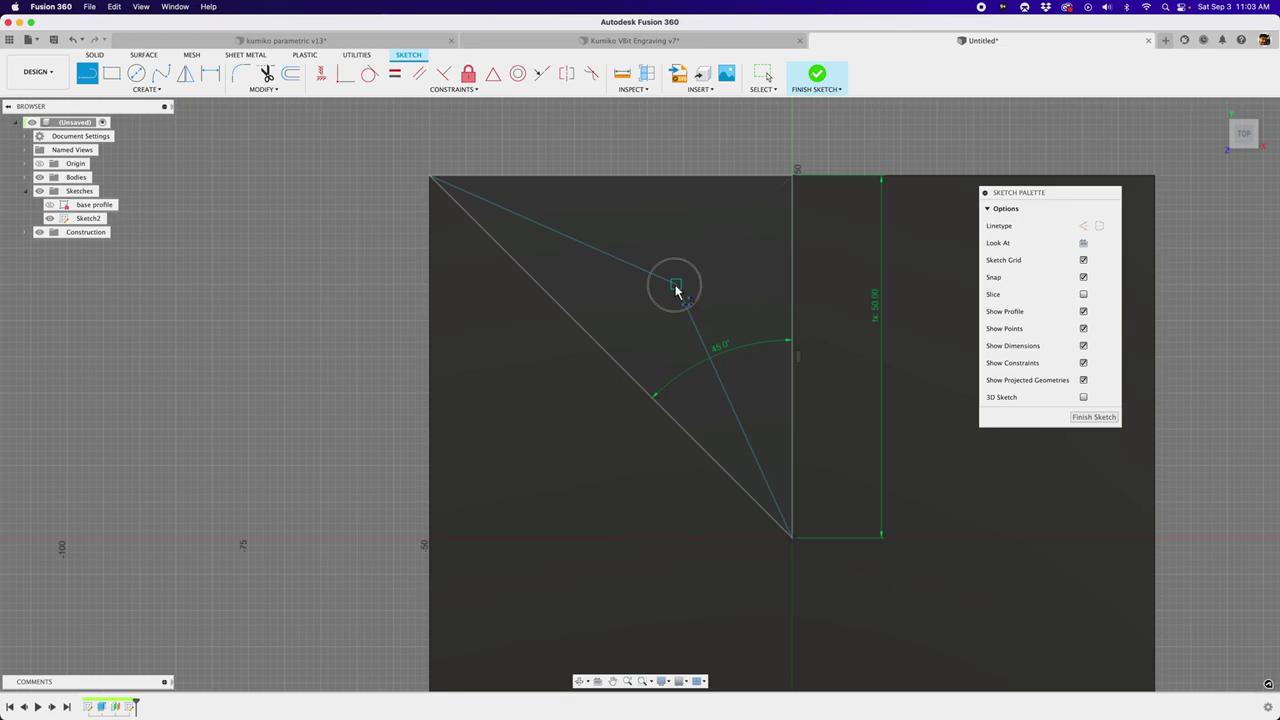
click(792, 178)
key(Escape)
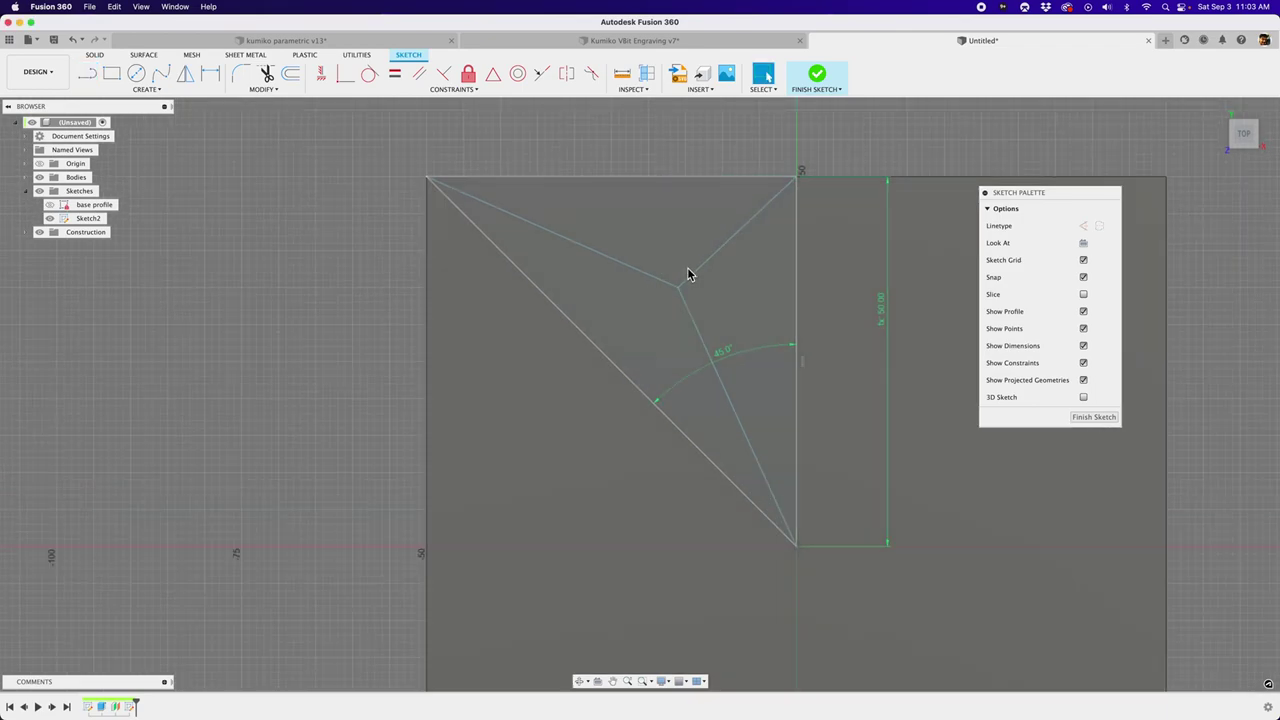
Set the angle between the triangle's diagonal and the inner line from its upper-left corner to 22.5 degrees.
mouse_move(680, 292)
mouse_down()
mouse_move(652, 290)
mouse_move(697, 278)
mouse_move(670, 294)
mouse_up()
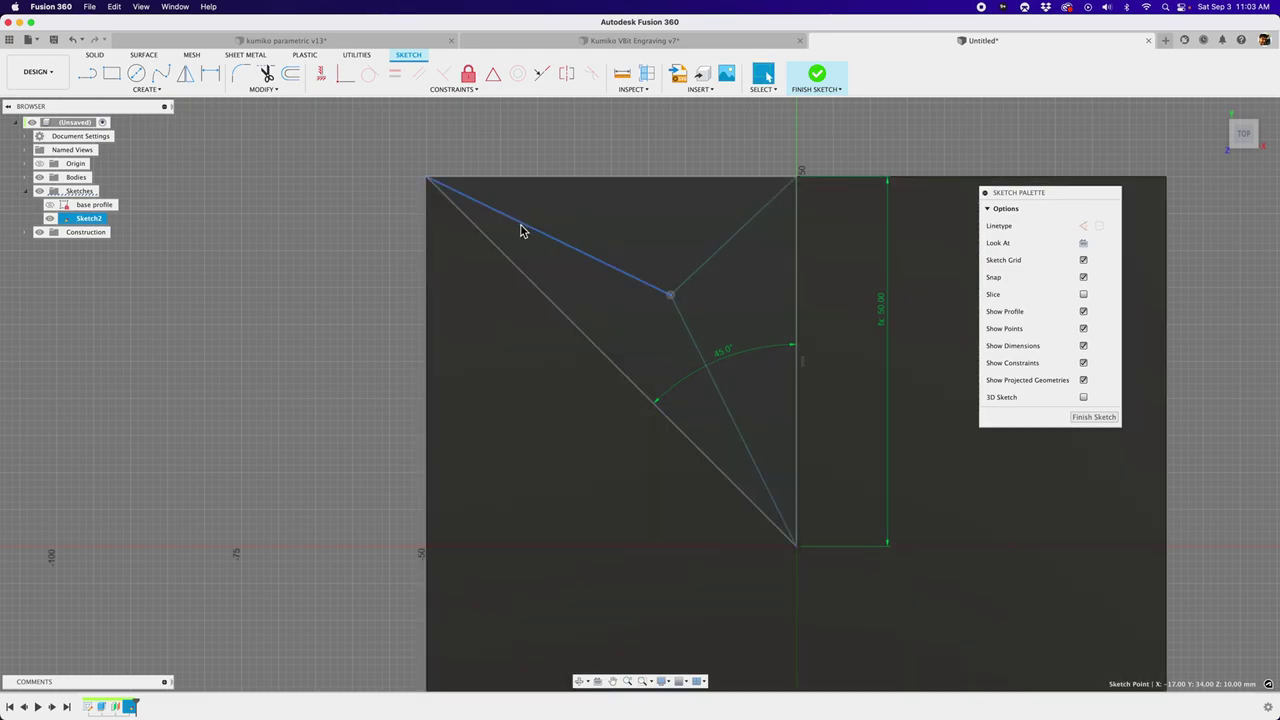
click(520, 230)
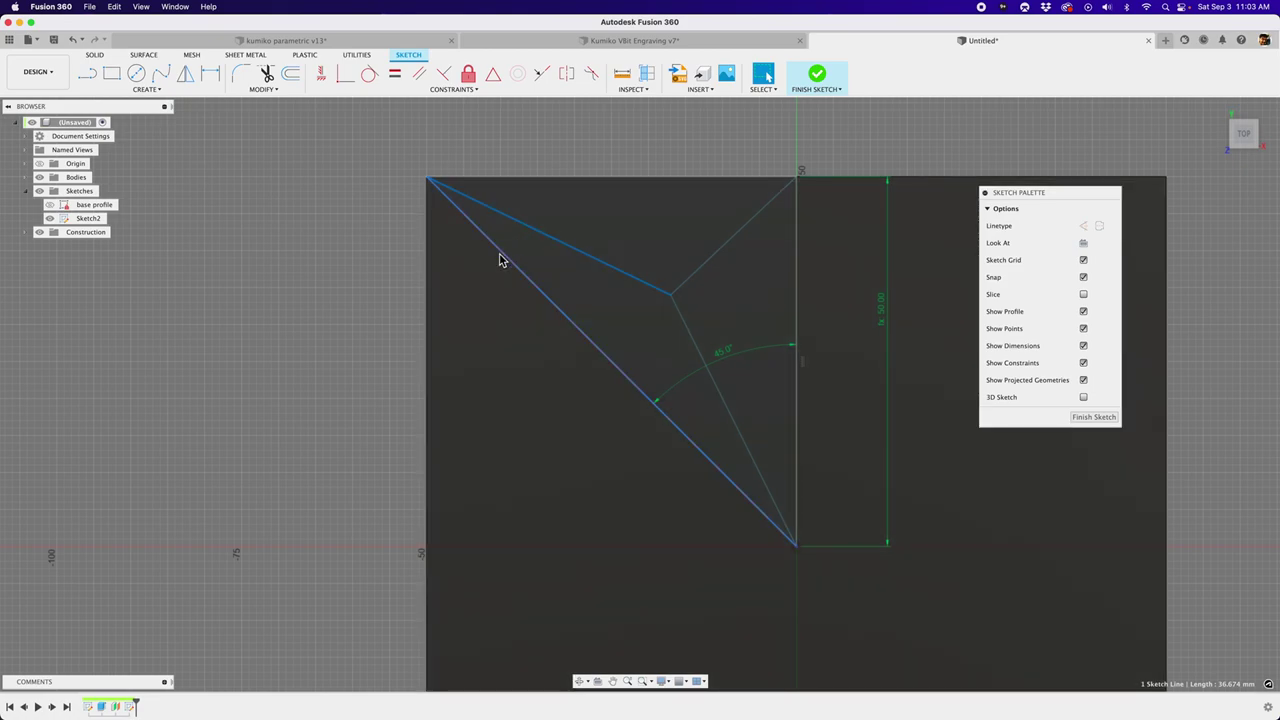
shift+click(515, 258)
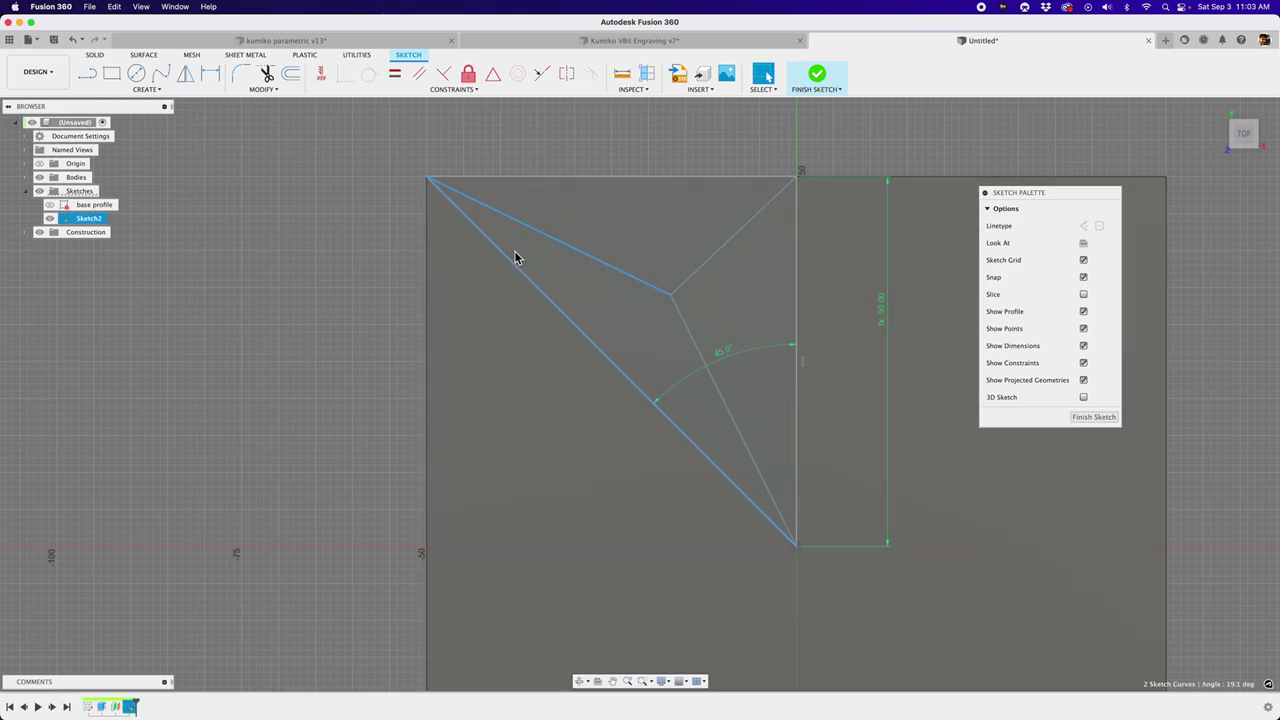
key(d)
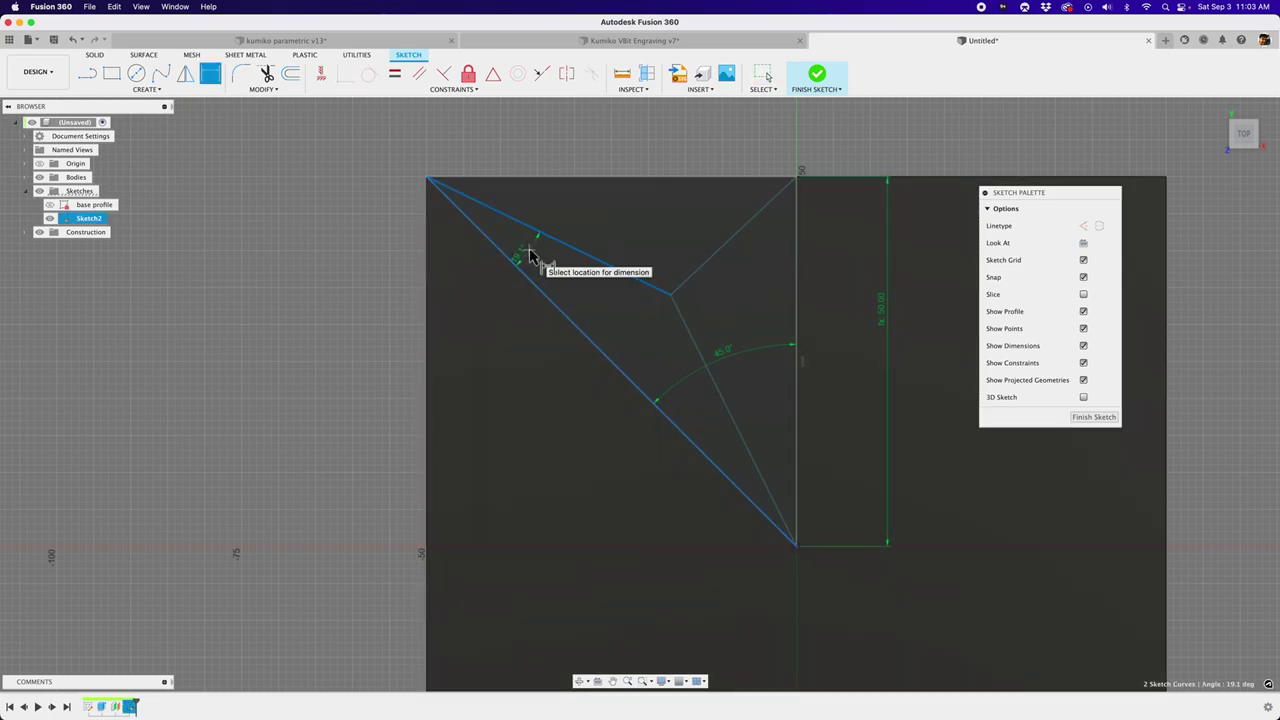
click(530, 255)
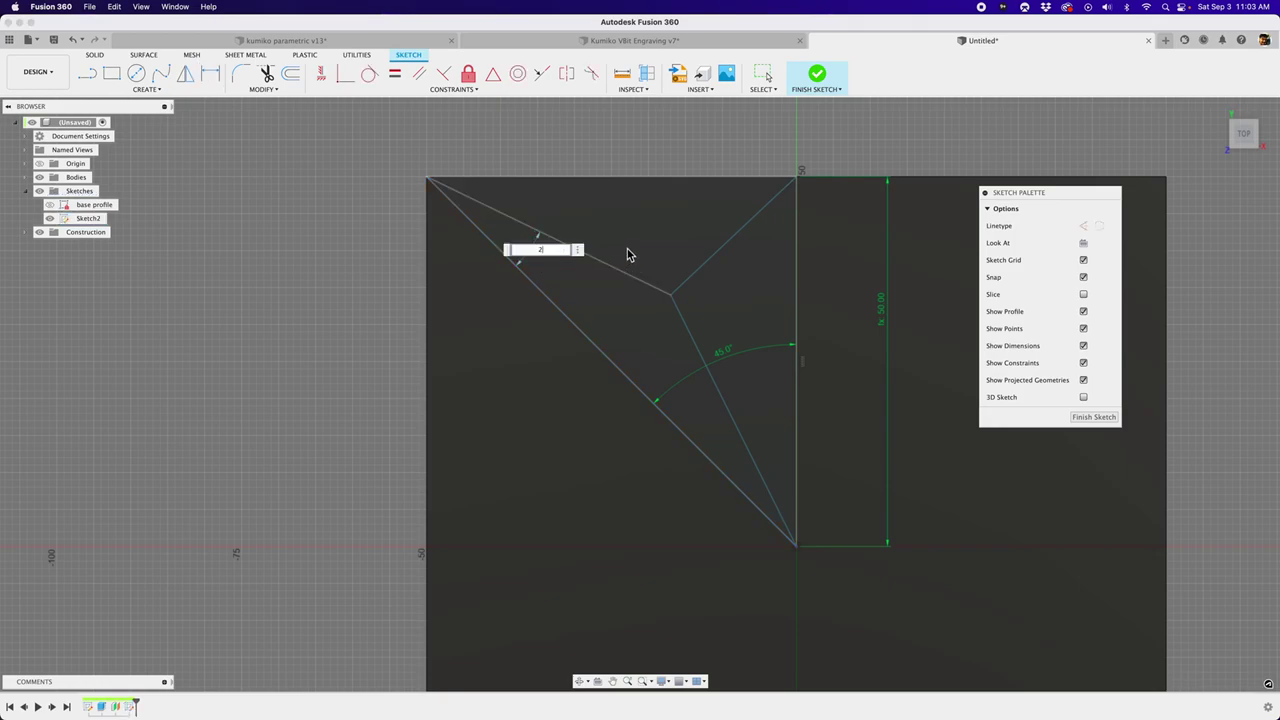
key(Return)
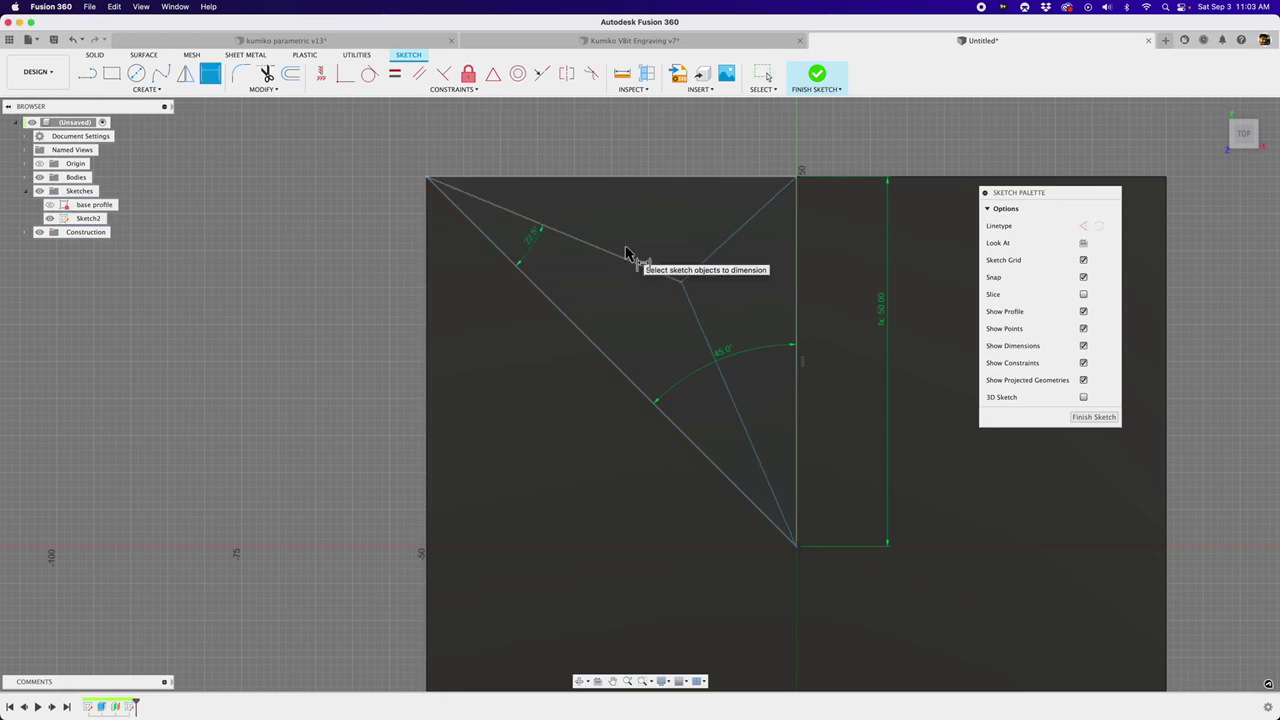
key(Escape)
drag(540, 241, 533, 239)
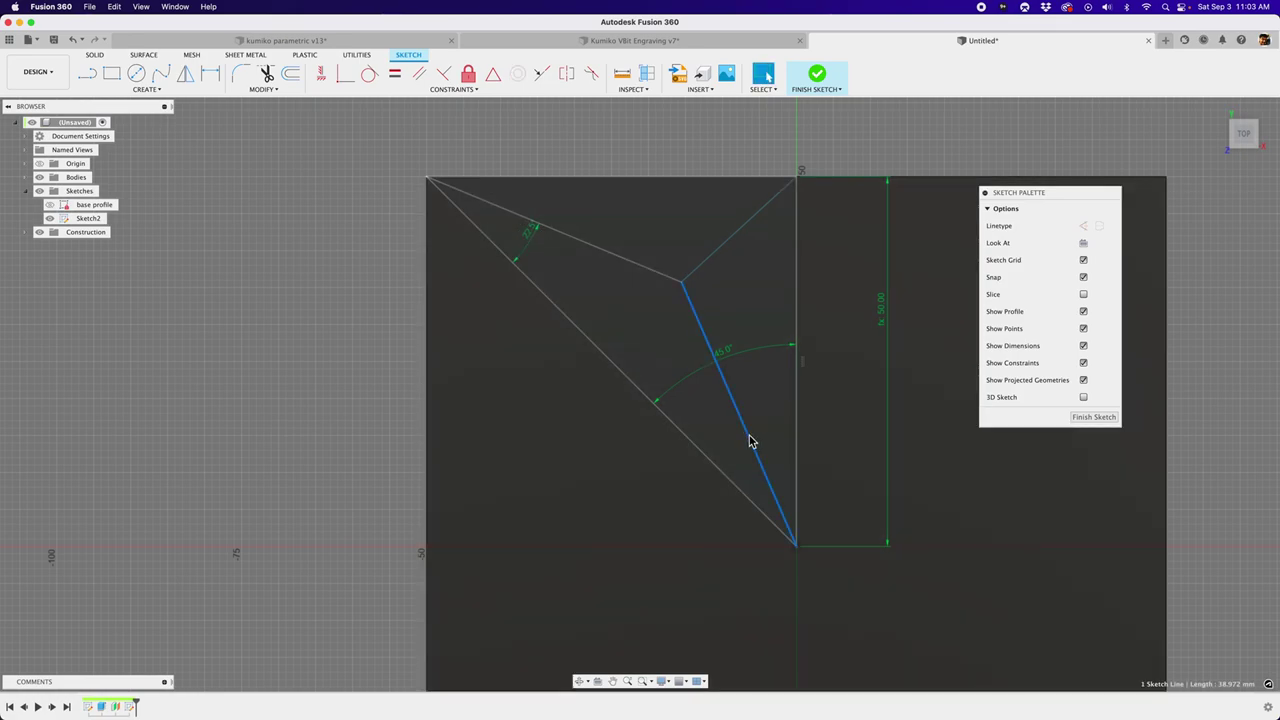
Apply an Equal constraint to the inner lines running from the upper-left corner and from the origin.
click(750, 437)
shift+click(726, 477)
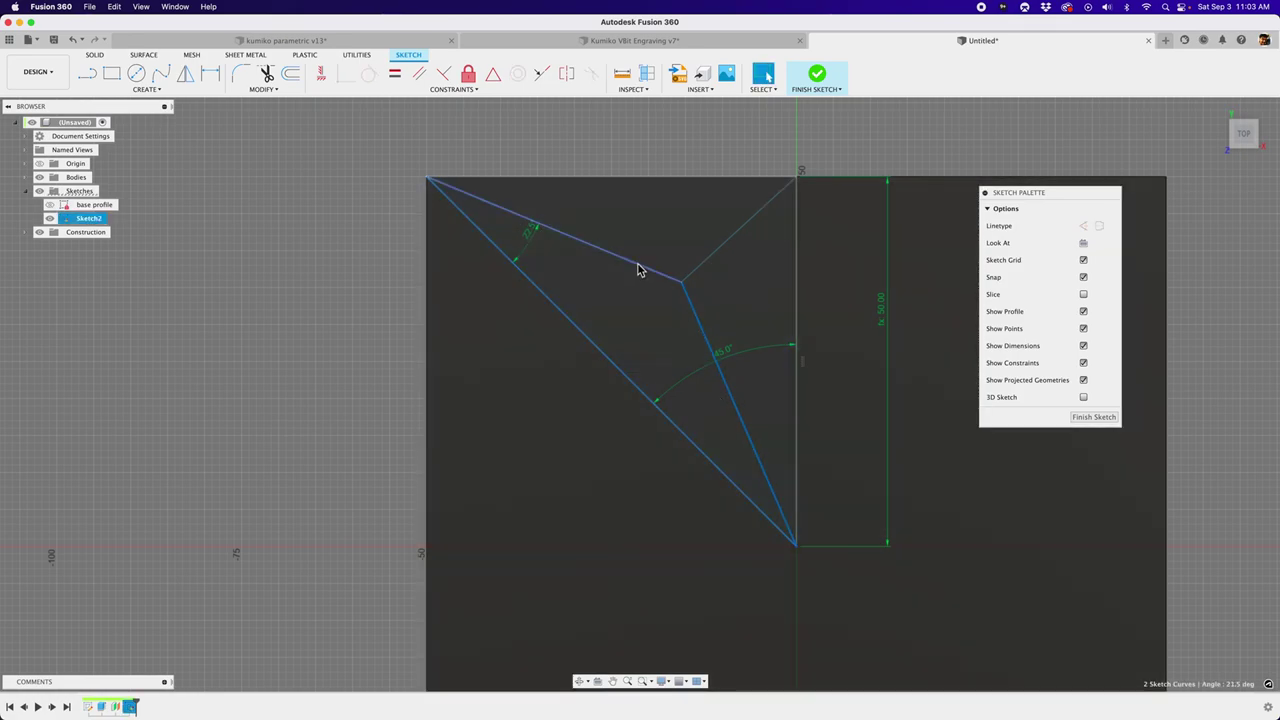
click(638, 268)
text(sequ)
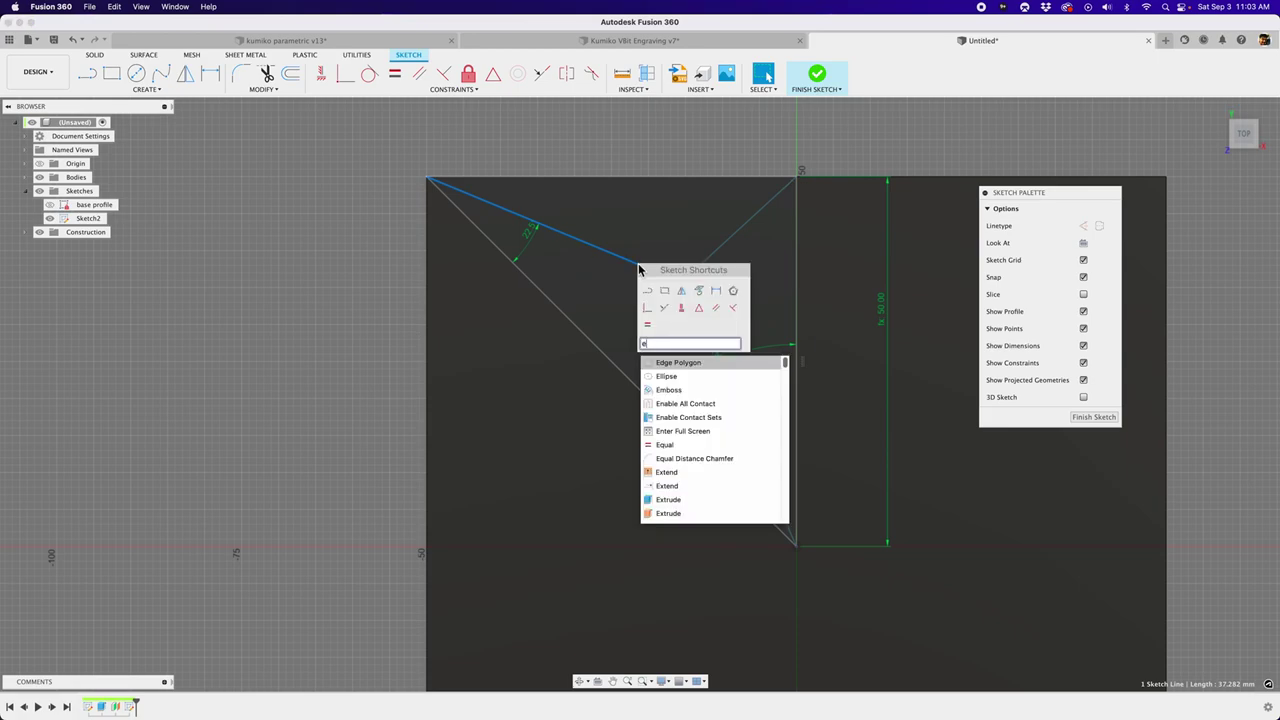
click(667, 368)
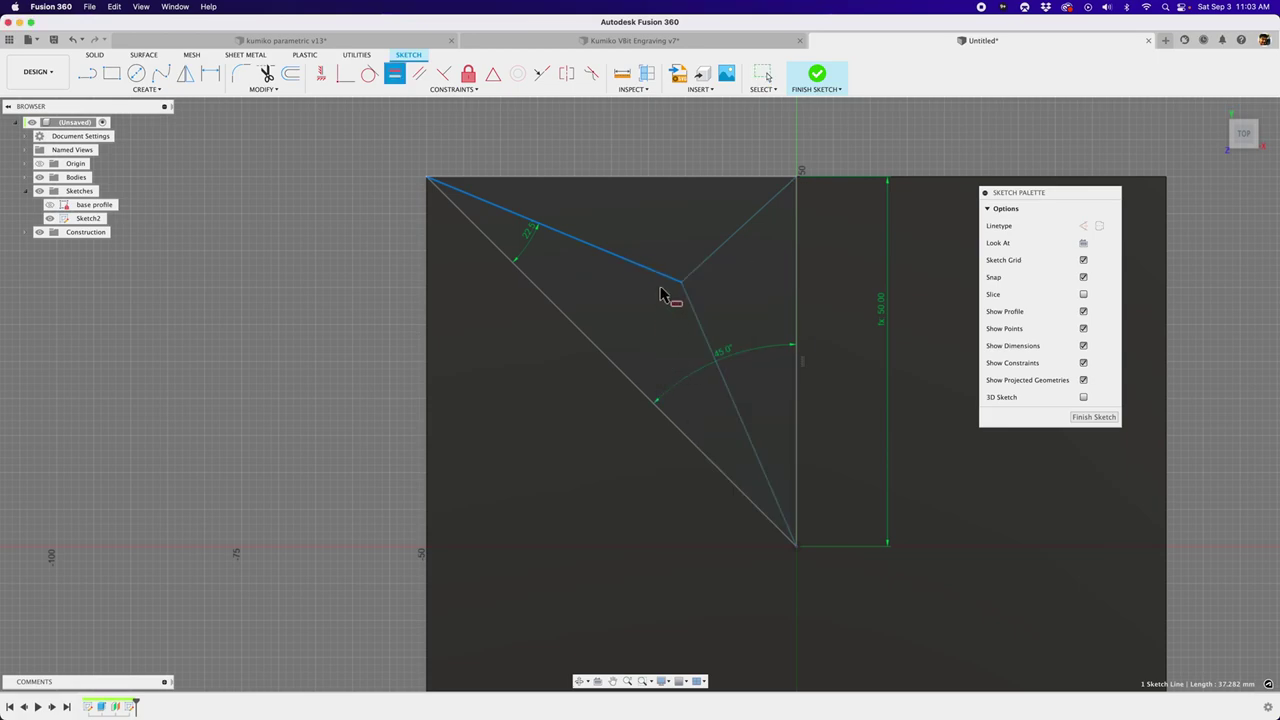
click(696, 313)
key(Escape)
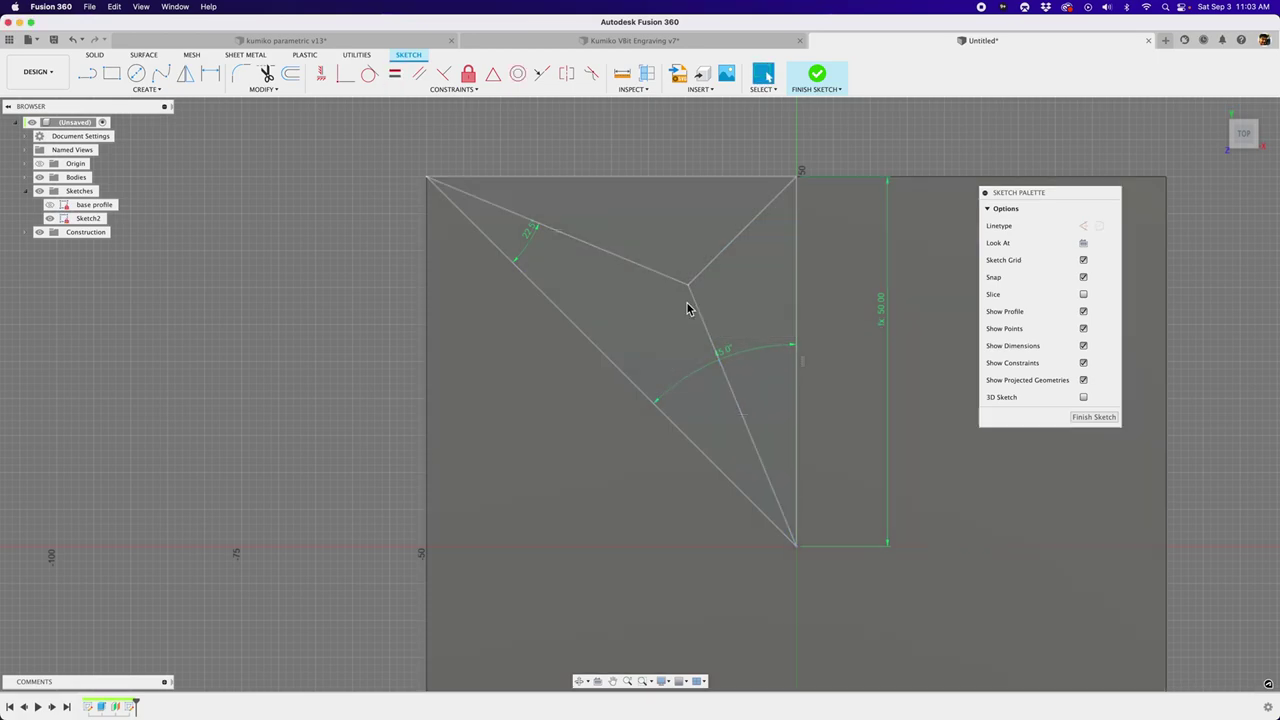
click(654, 276)
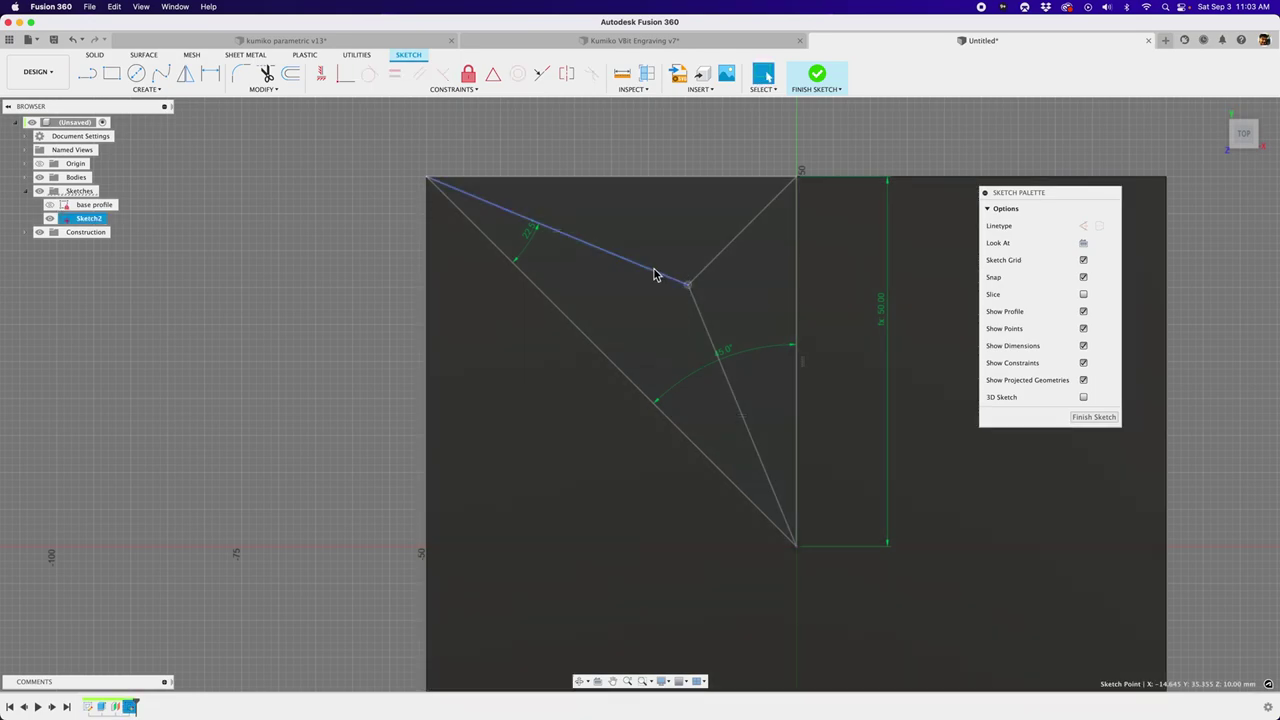
scroll(394, 260, down, 2)
click(370, 262)
scroll(564, 286, up, 1)
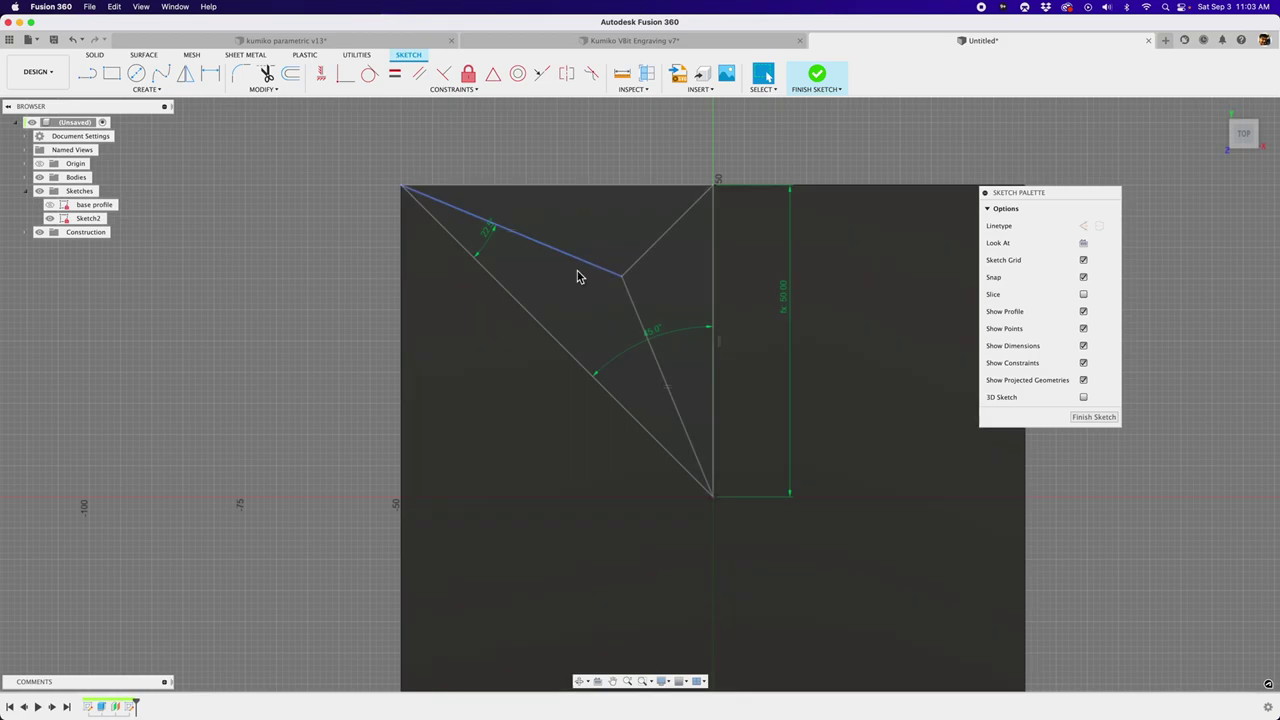
Search the sketch commands for the Equal and Coincident constraints.
key(s)
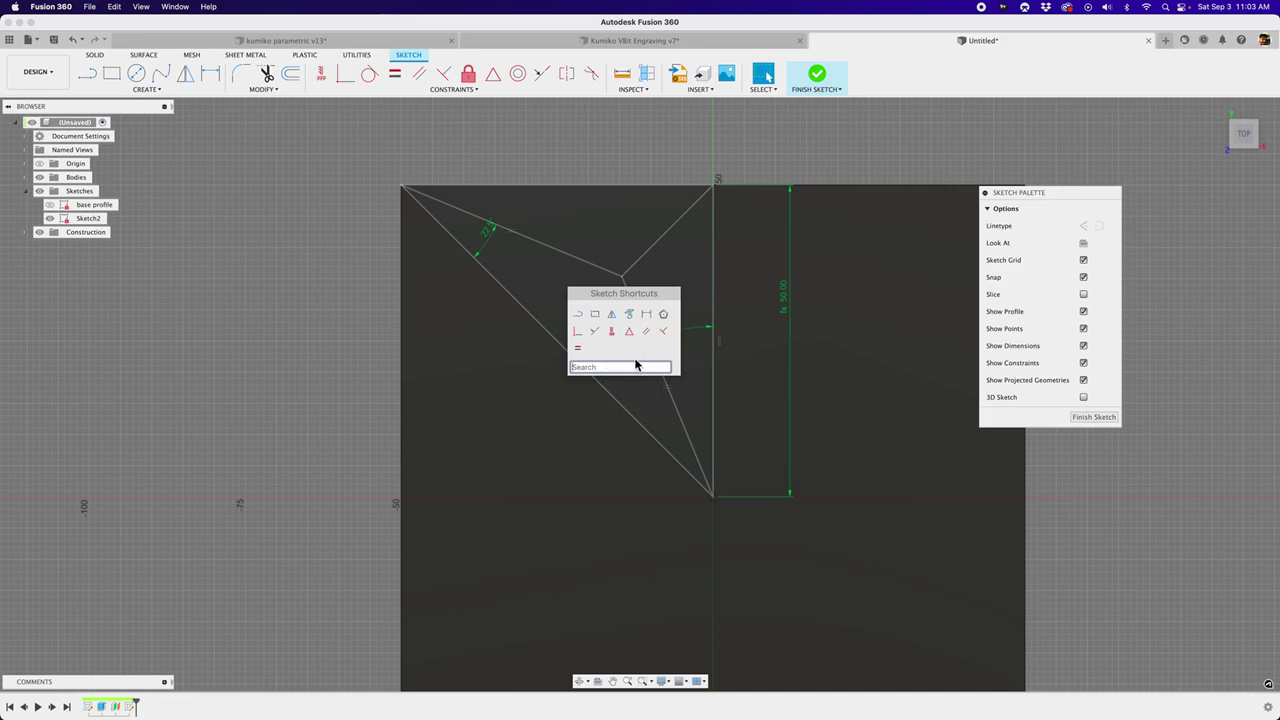
text(emb)
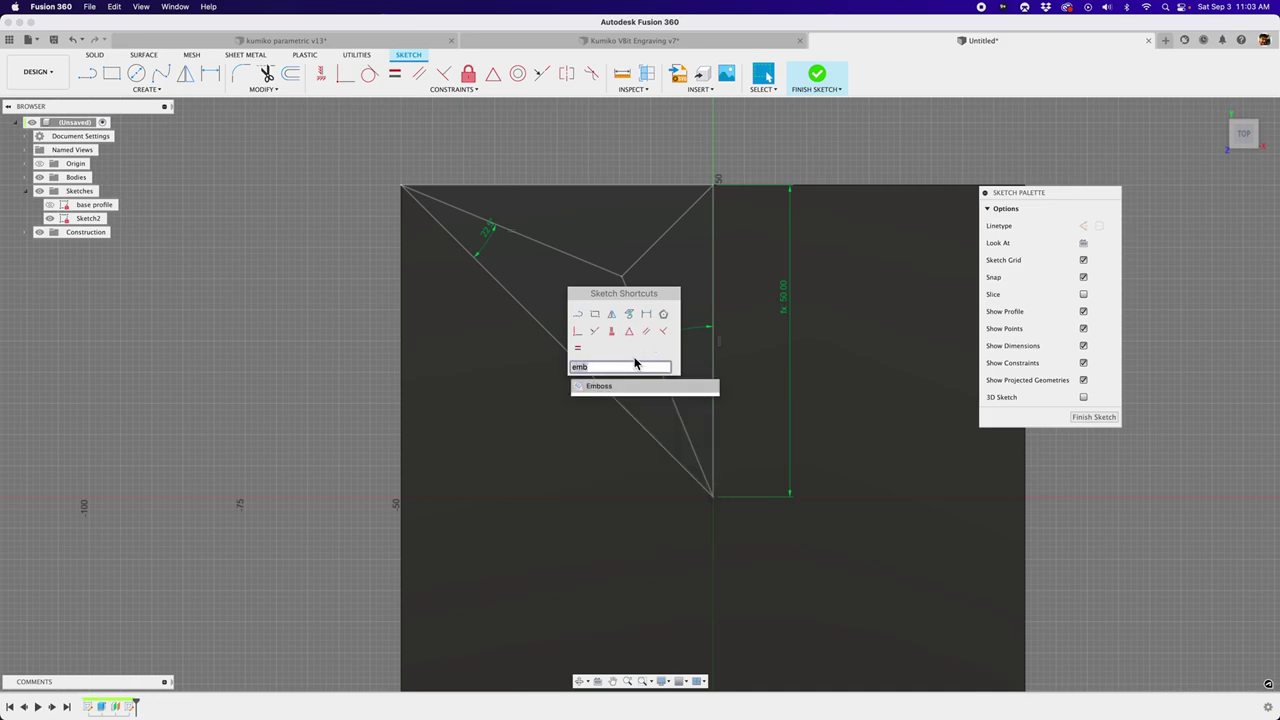
key(BackSpace)
key(BackSpace)
key(BackSpace)
text(eq)
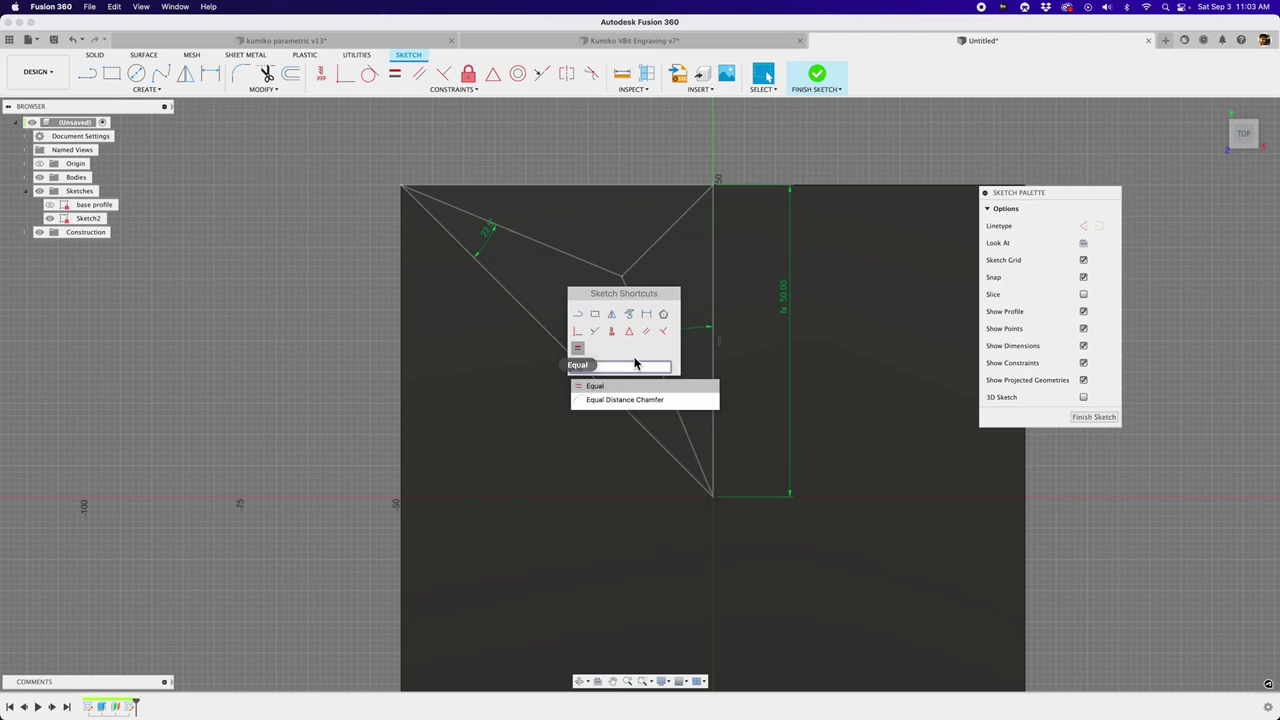
key(BackSpace)
key(BackSpace)
text(coi)
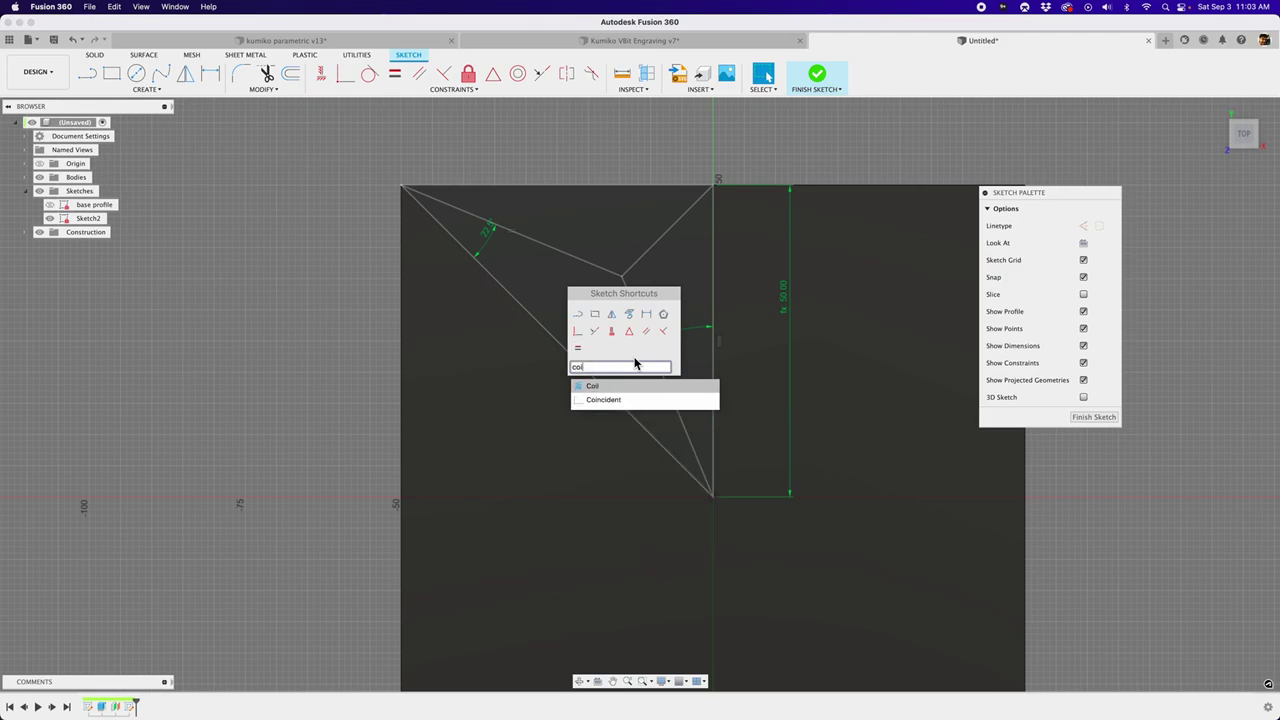
key(Down)
key(Return)
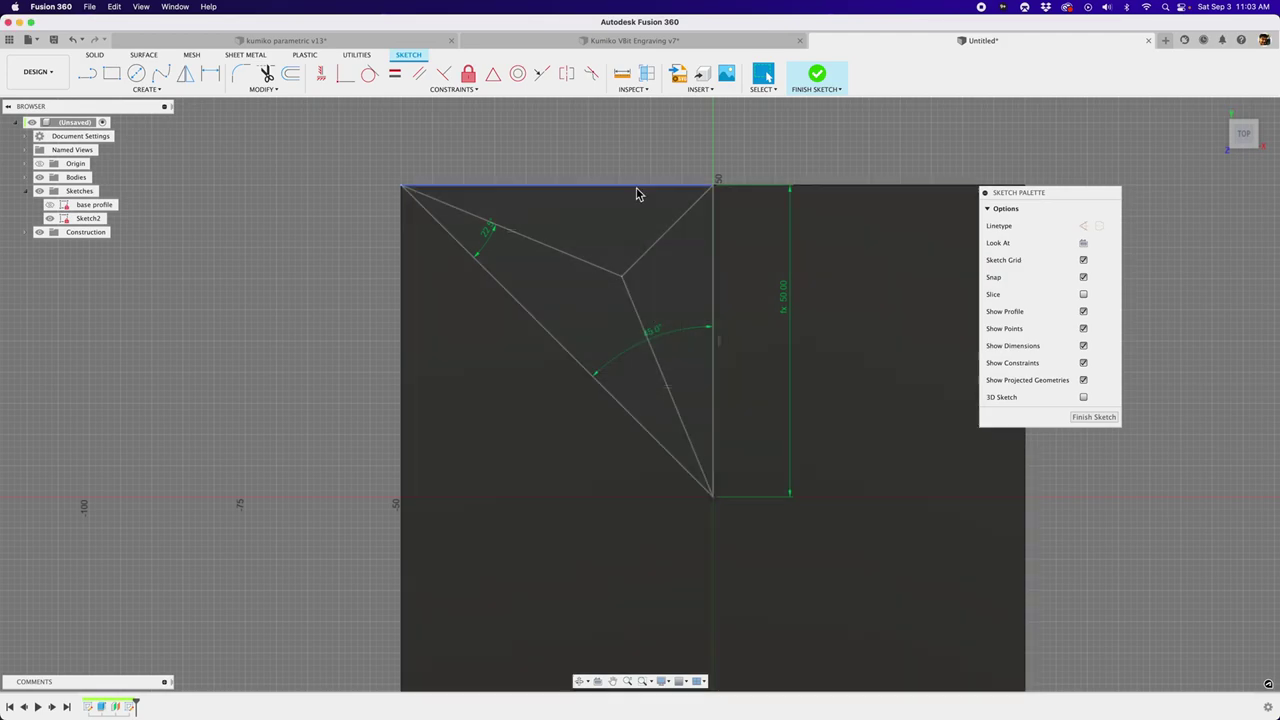
Review the constraint types available for the two inner lines from the upper-left corner and the origin.
scroll(608, 227, up, 2)
click(505, 245)
click(643, 336)
scroll(643, 336, down, 1)
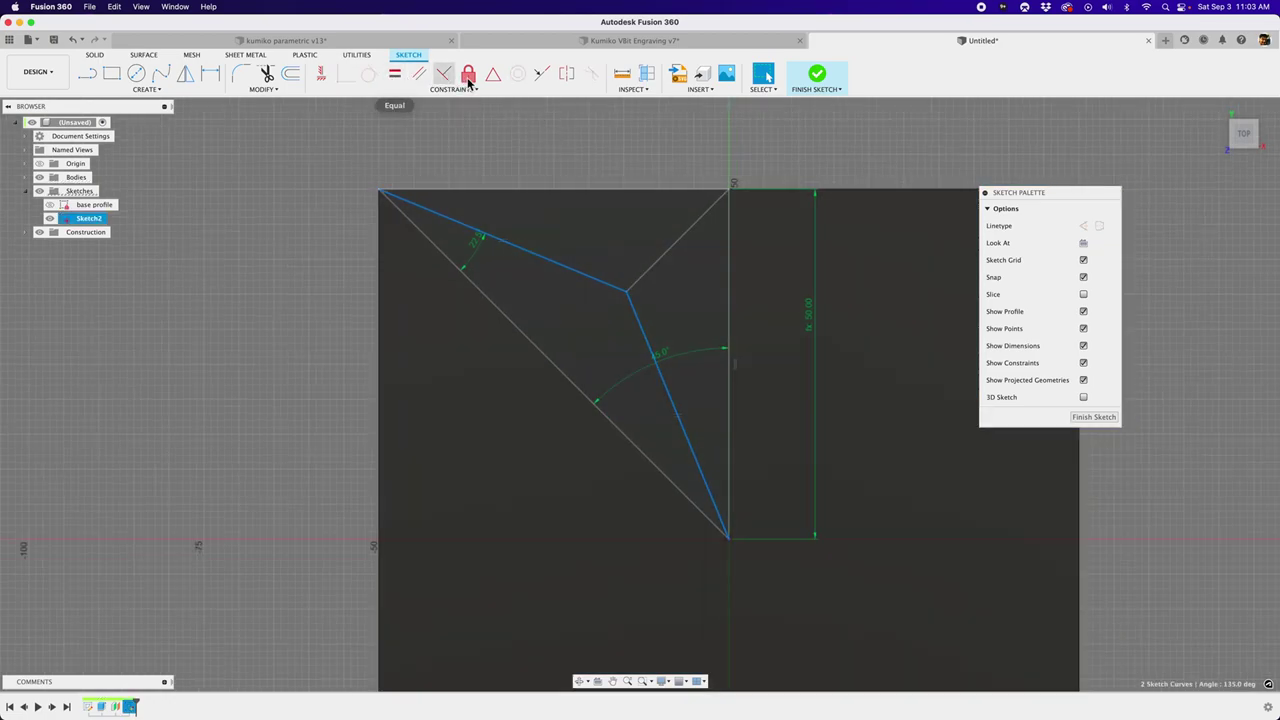
click(436, 90)
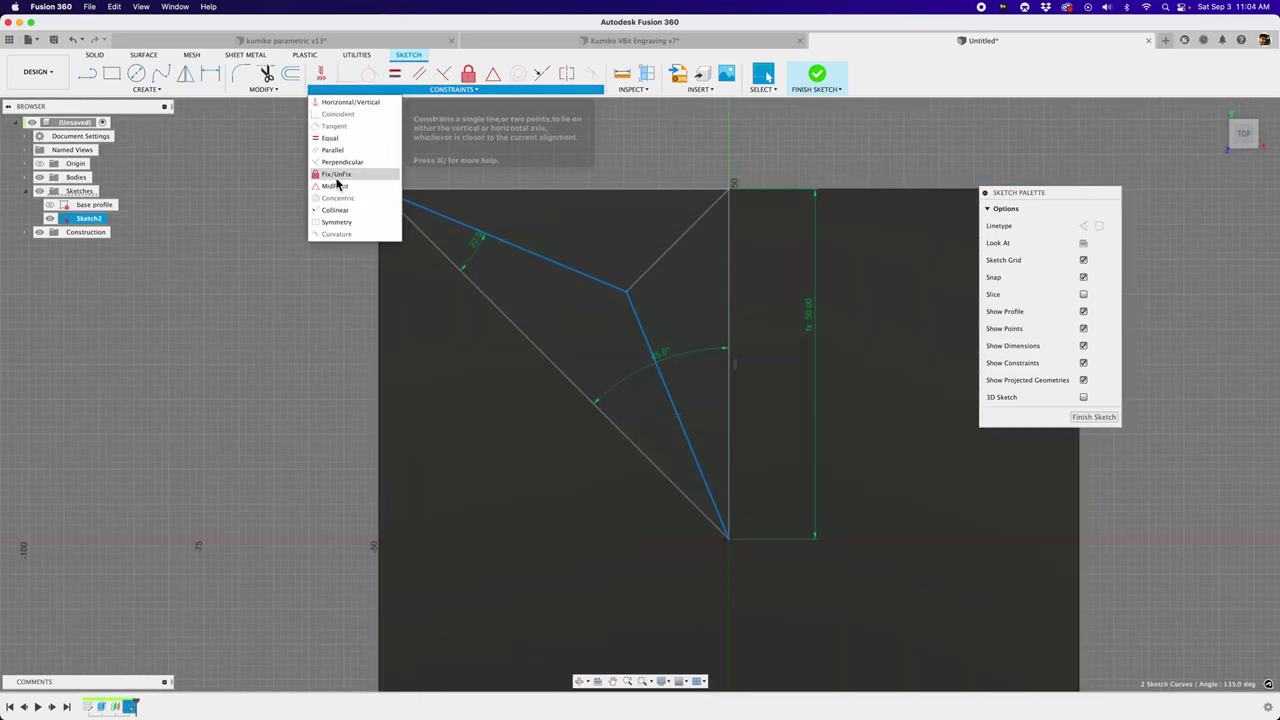
click(262, 286)
click(514, 302)
scroll(514, 302, down, 2)
click(385, 298)
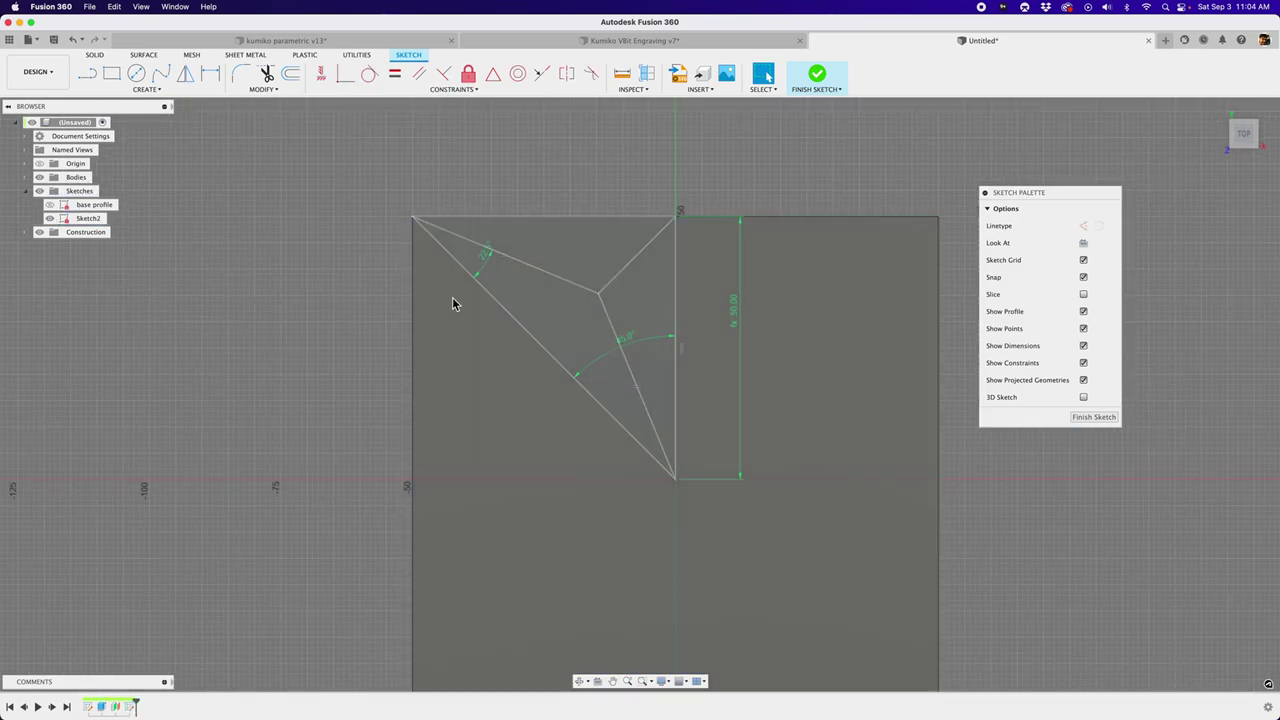
Finish the triangle sketch and rename it "pattern A".
scroll(484, 295, down, 1)
scroll(528, 283, up, 2)
scroll(533, 300, down, 1)
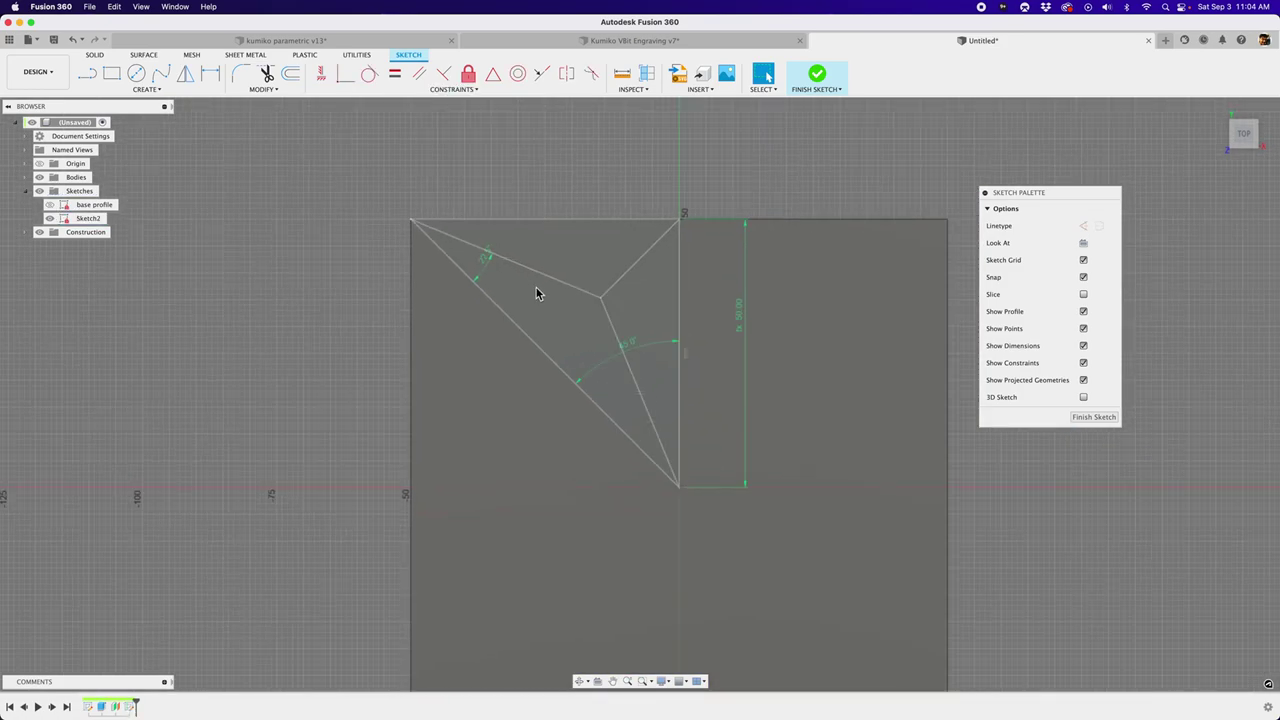
scroll(528, 319, up, 1)
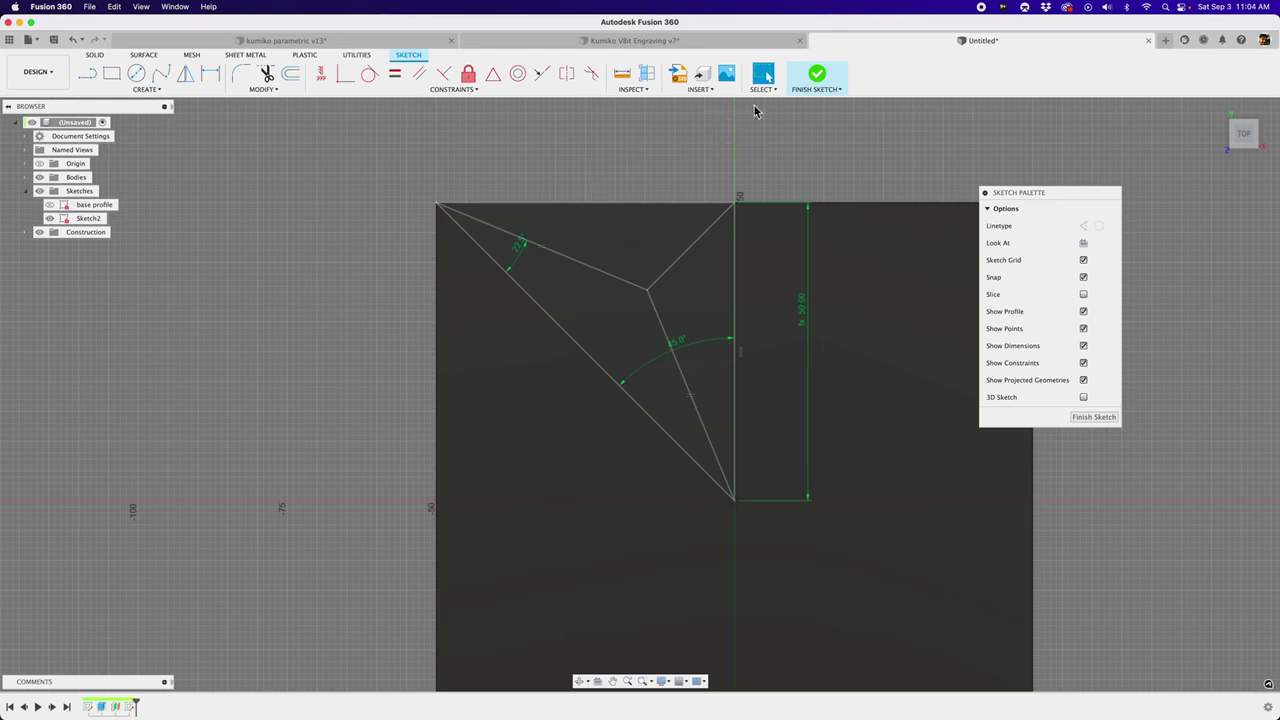
click(817, 75)
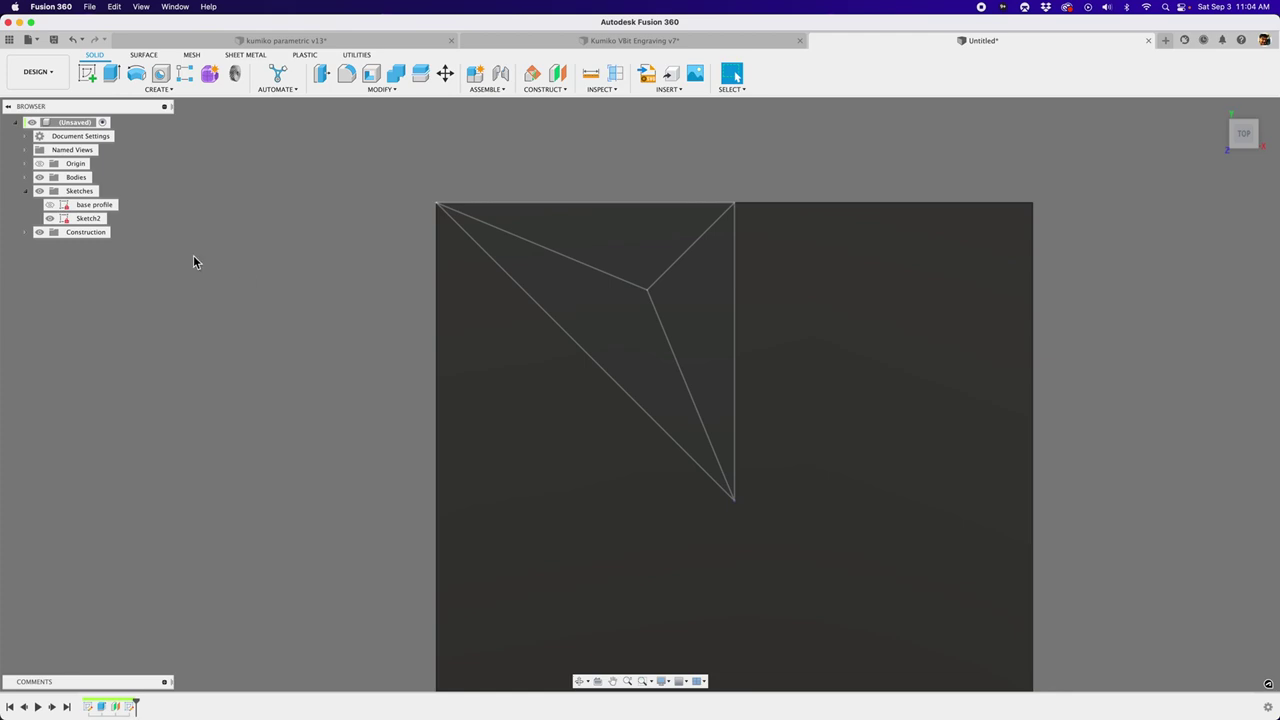
click(99, 224)
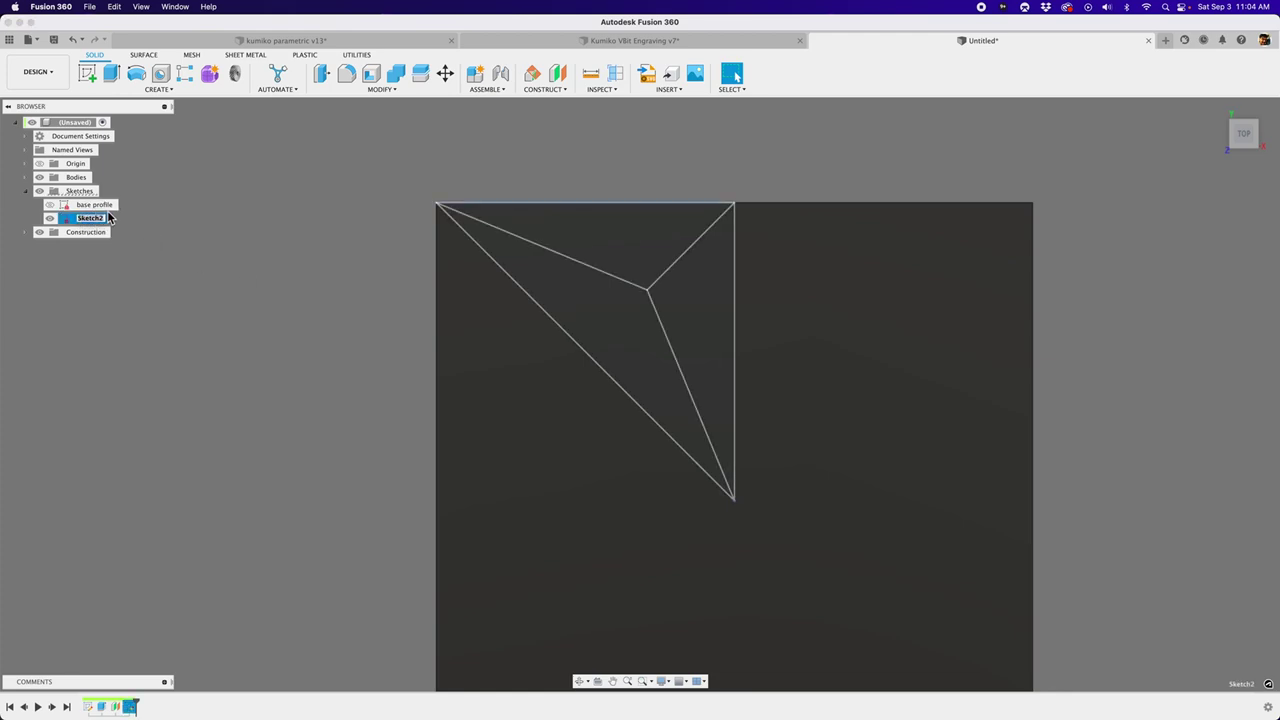
text(pattern A)
key(Return)
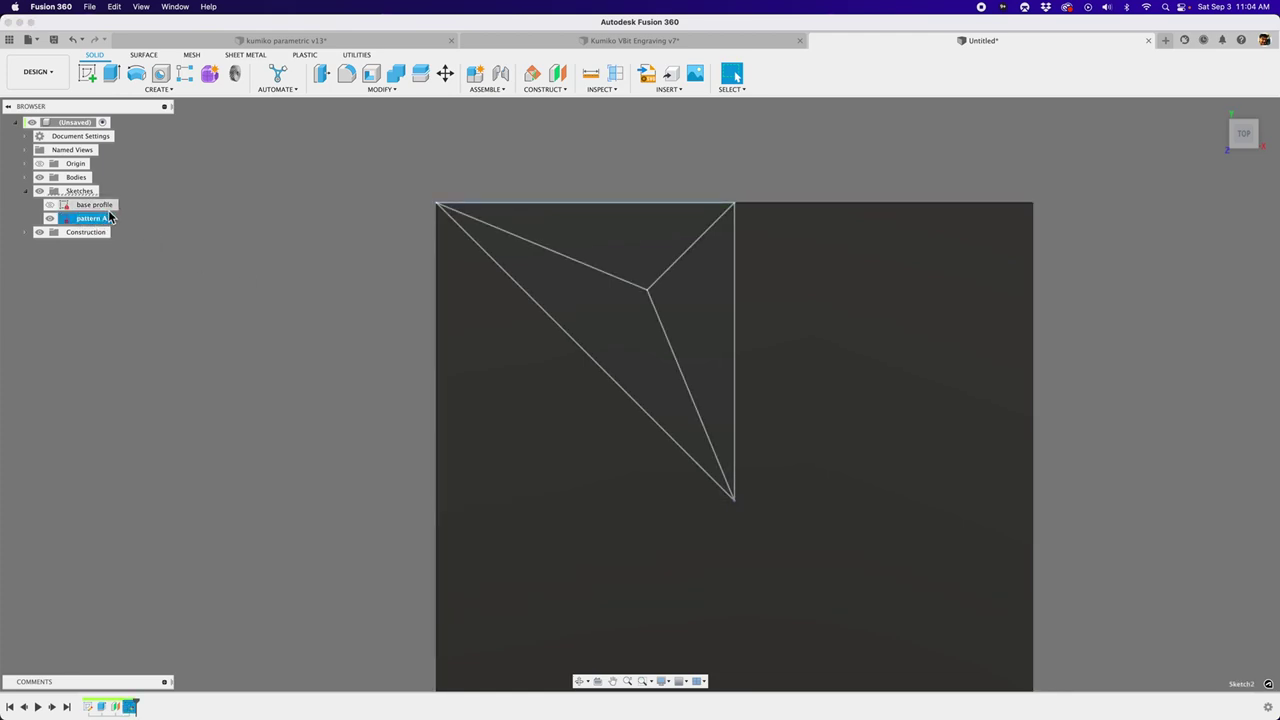
click(254, 276)
Show the offset plane Plane1 and start a new sketch on it.
shift+middle_drag(326, 240, 342, 220)
click(88, 74)
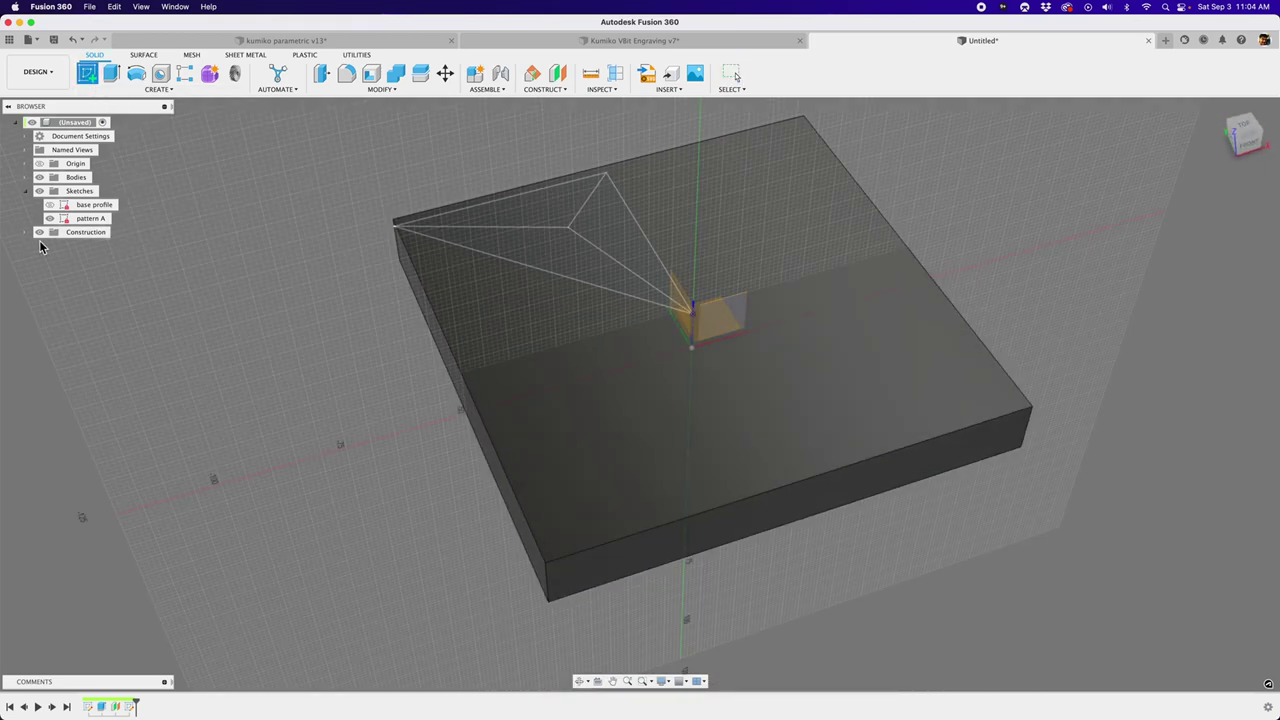
click(26, 232)
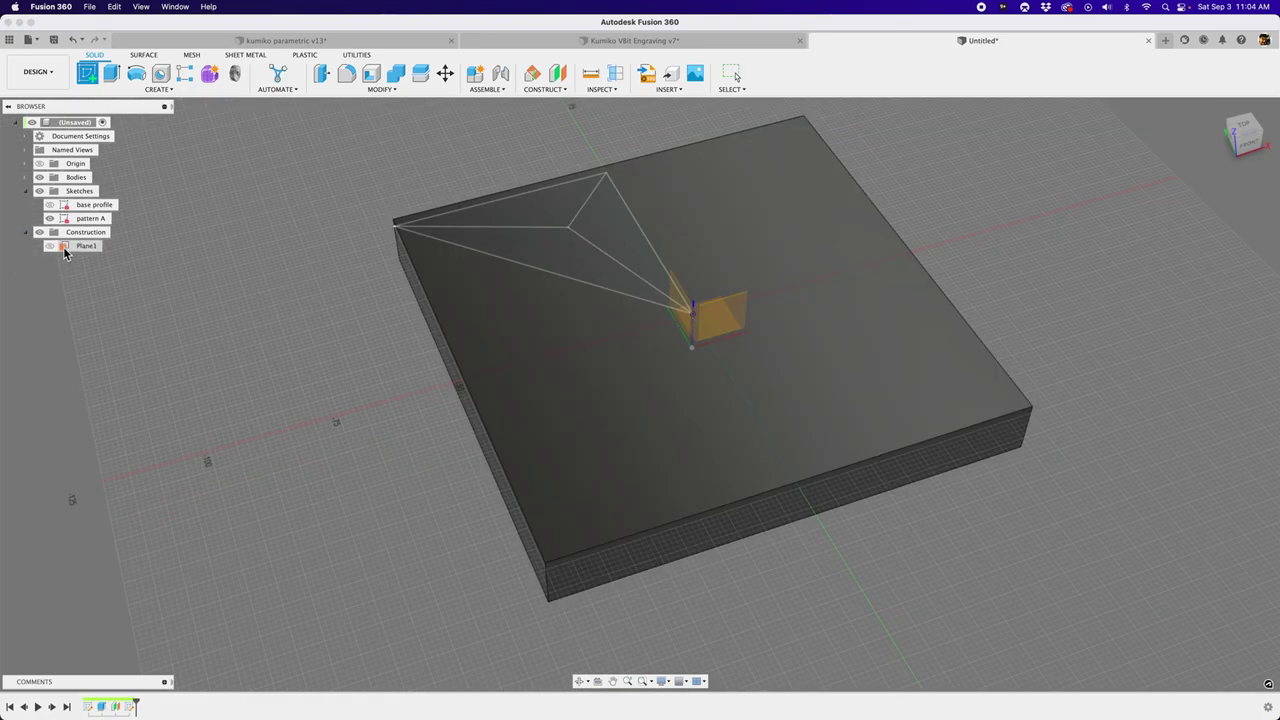
click(50, 246)
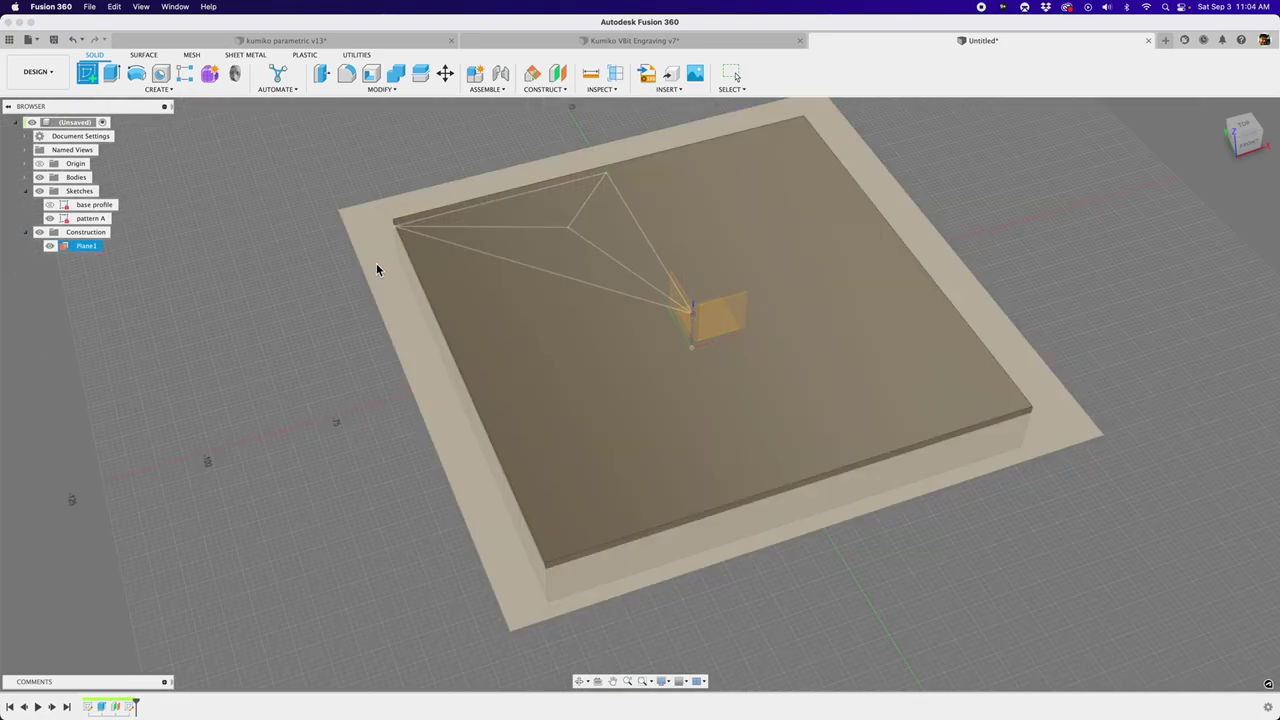
shift+middle_drag(377, 259, 410, 305)
scroll(358, 323, up, 5)
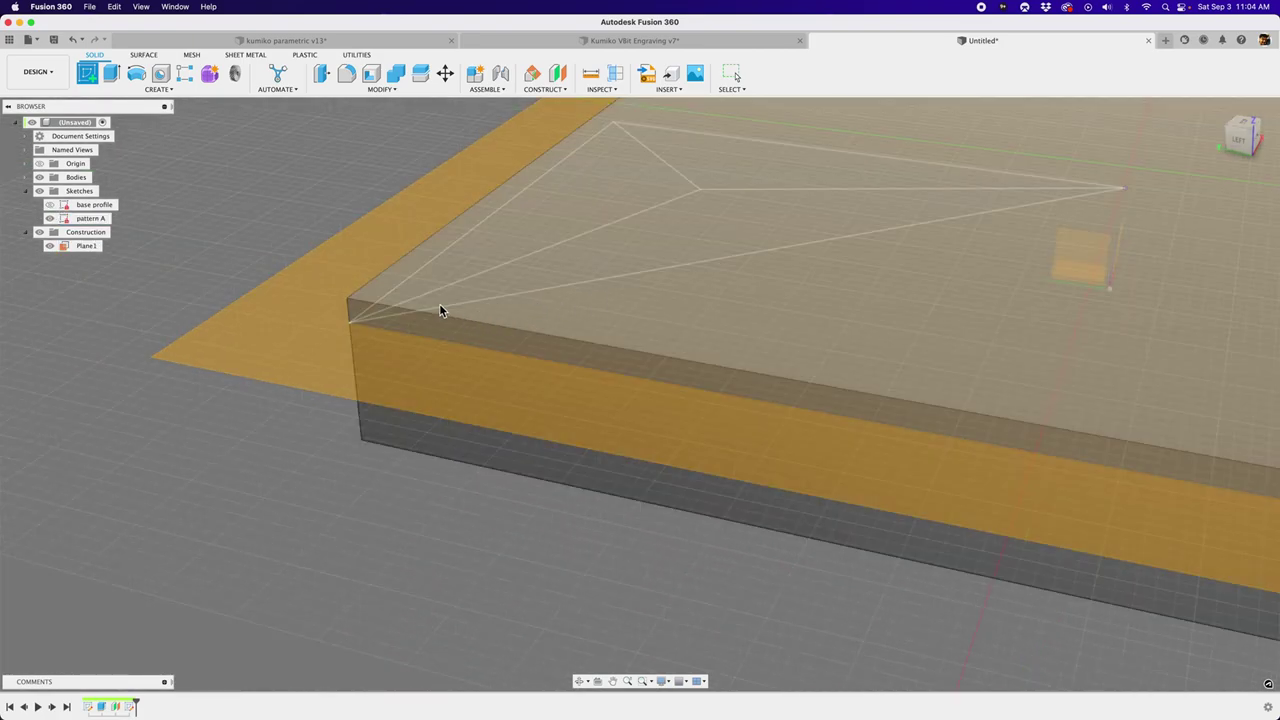
click(231, 338)
click(246, 339)
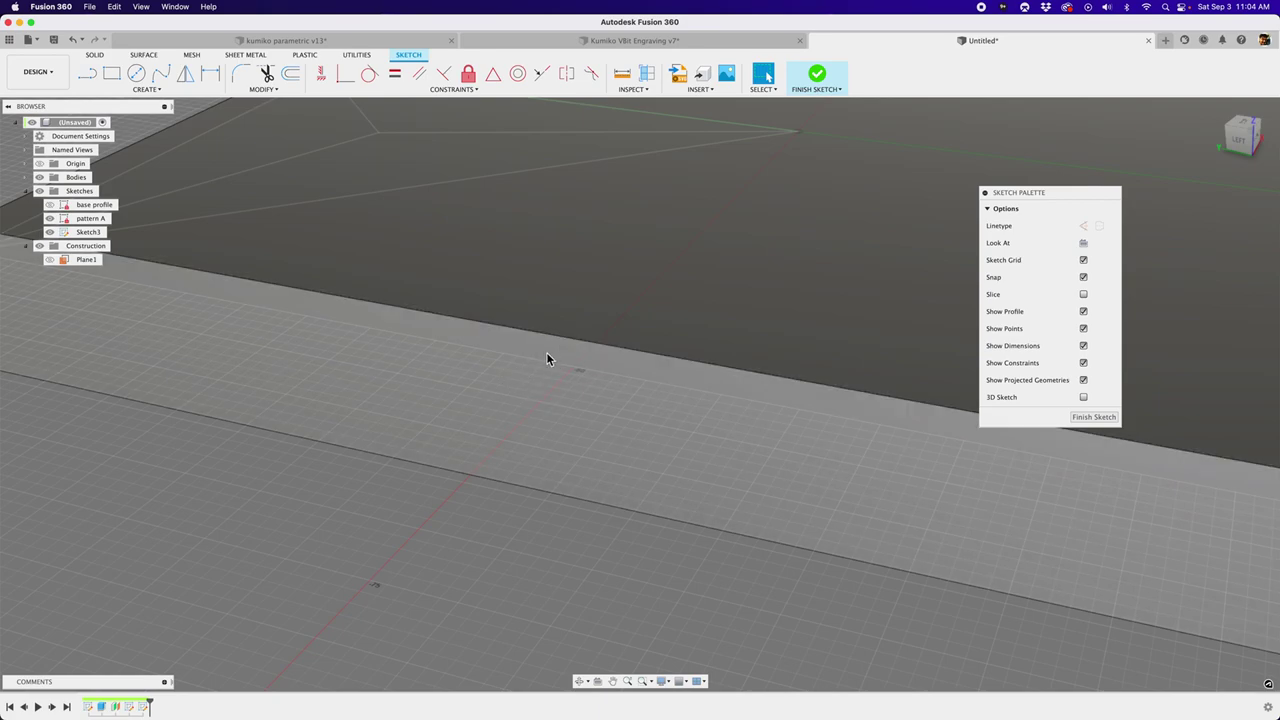
Hide pattern A and sketch a right triangle from the origin horizontally to the body's left edge, up to the upper-left corner and back.
scroll(530, 365, down, 5)
shift+middle_drag(569, 430, 530, 480)
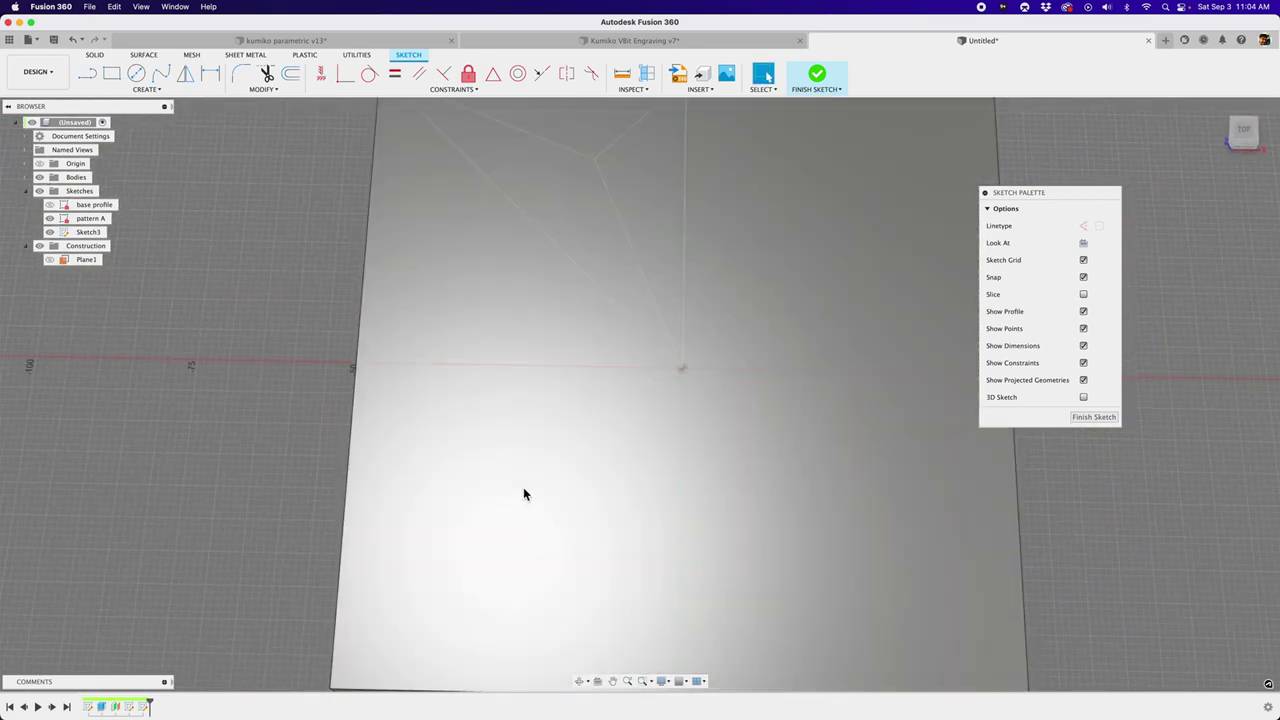
click(1246, 131)
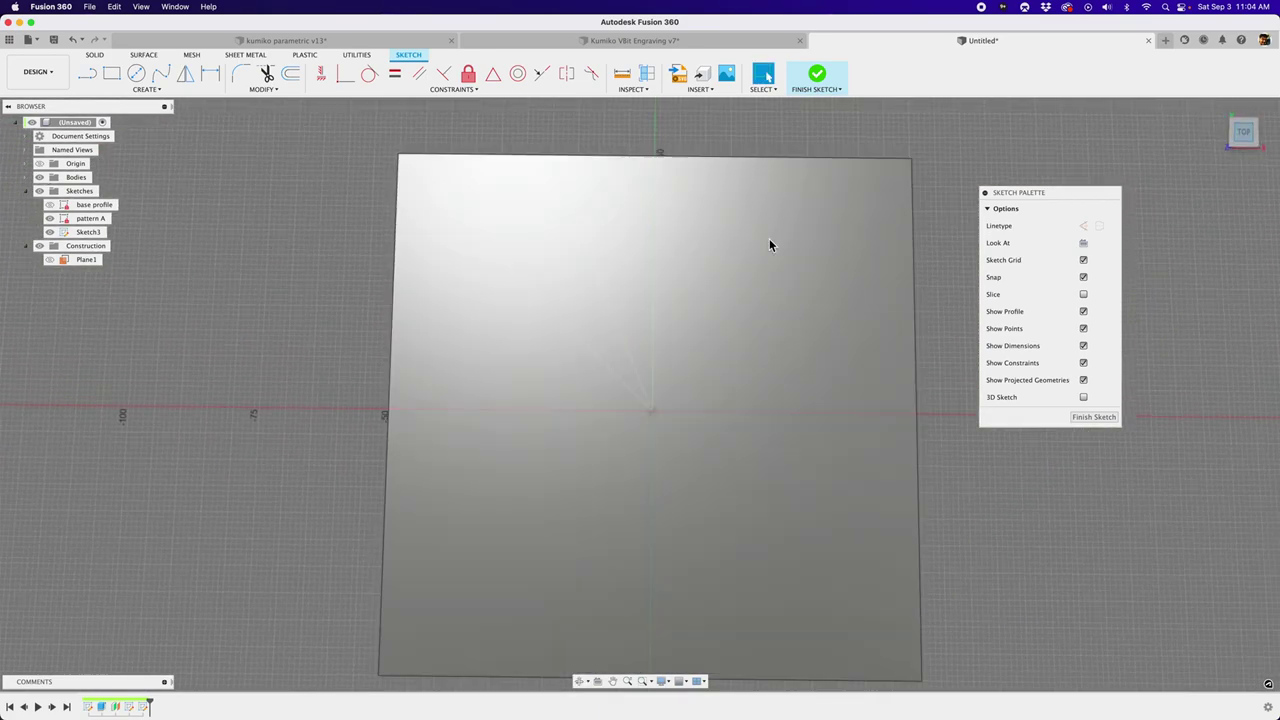
click(88, 76)
scroll(629, 391, up, 5)
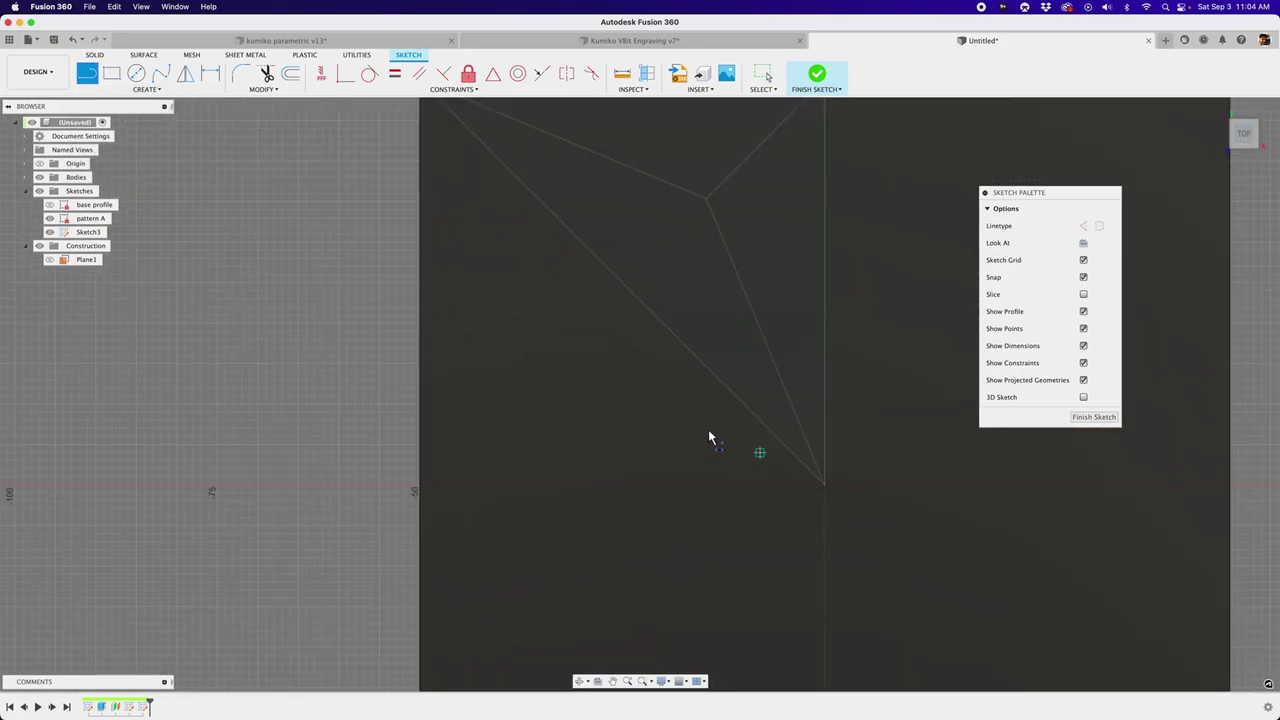
click(50, 218)
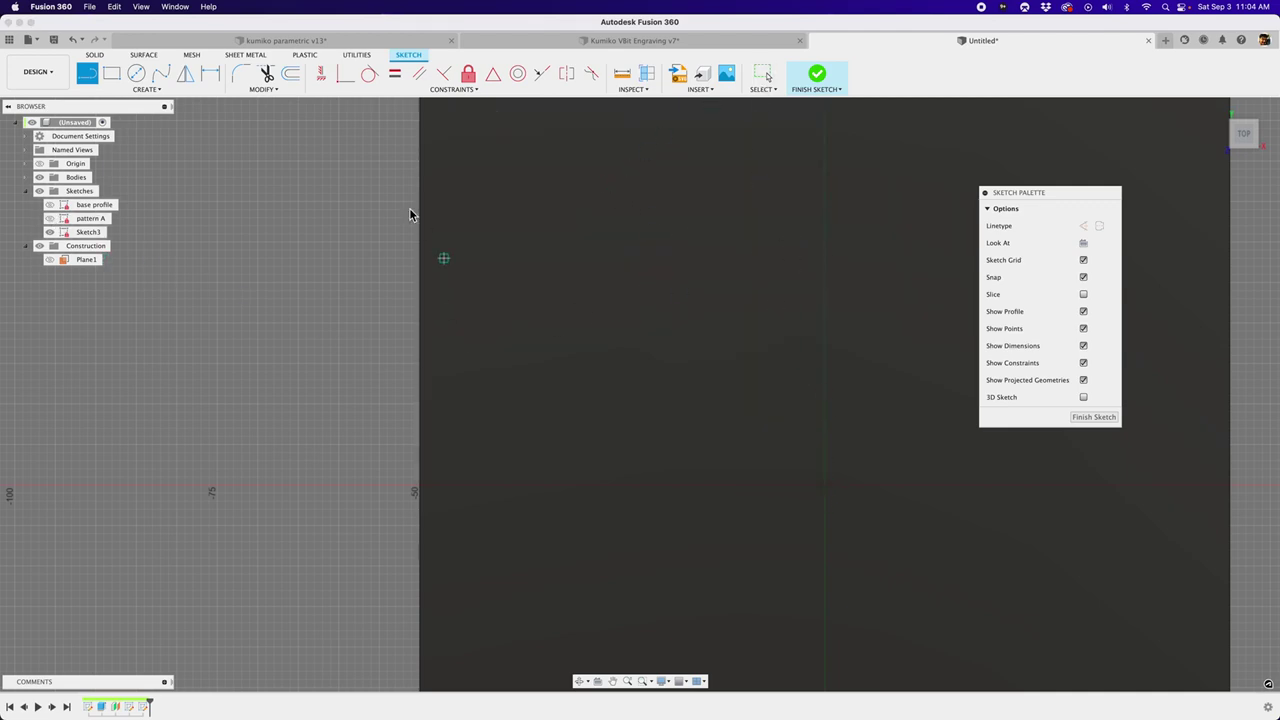
click(829, 488)
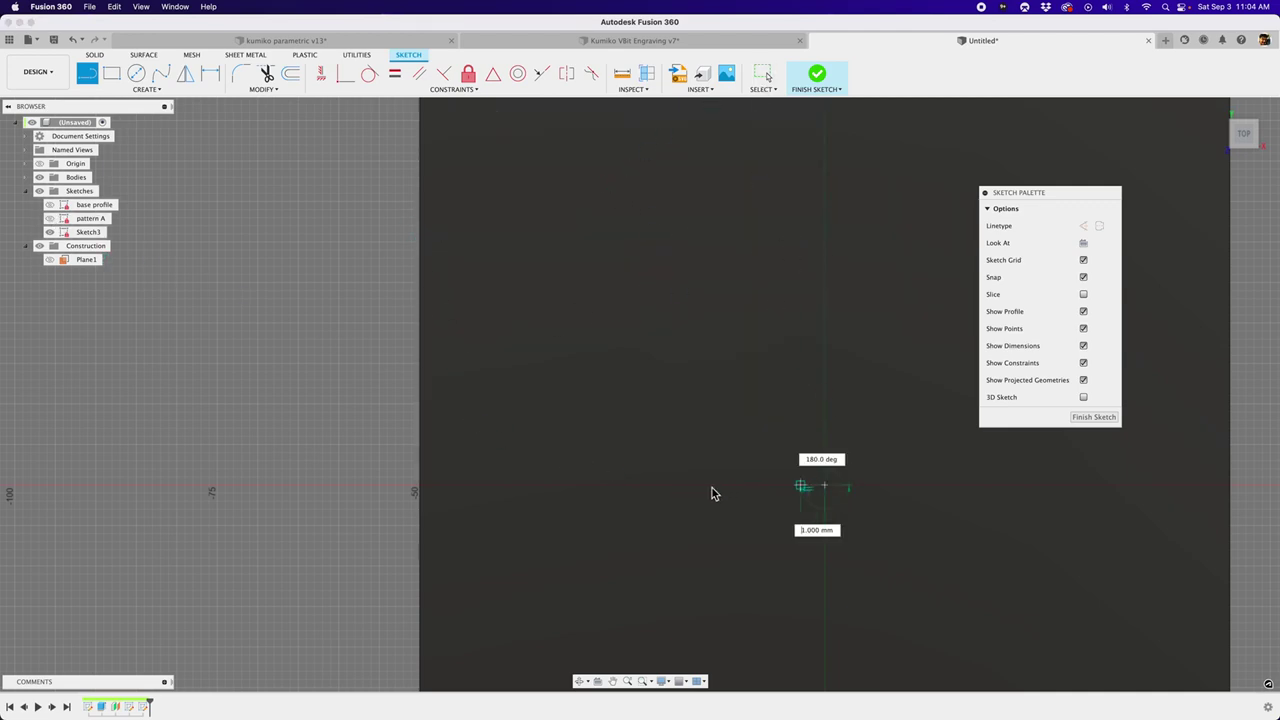
click(423, 488)
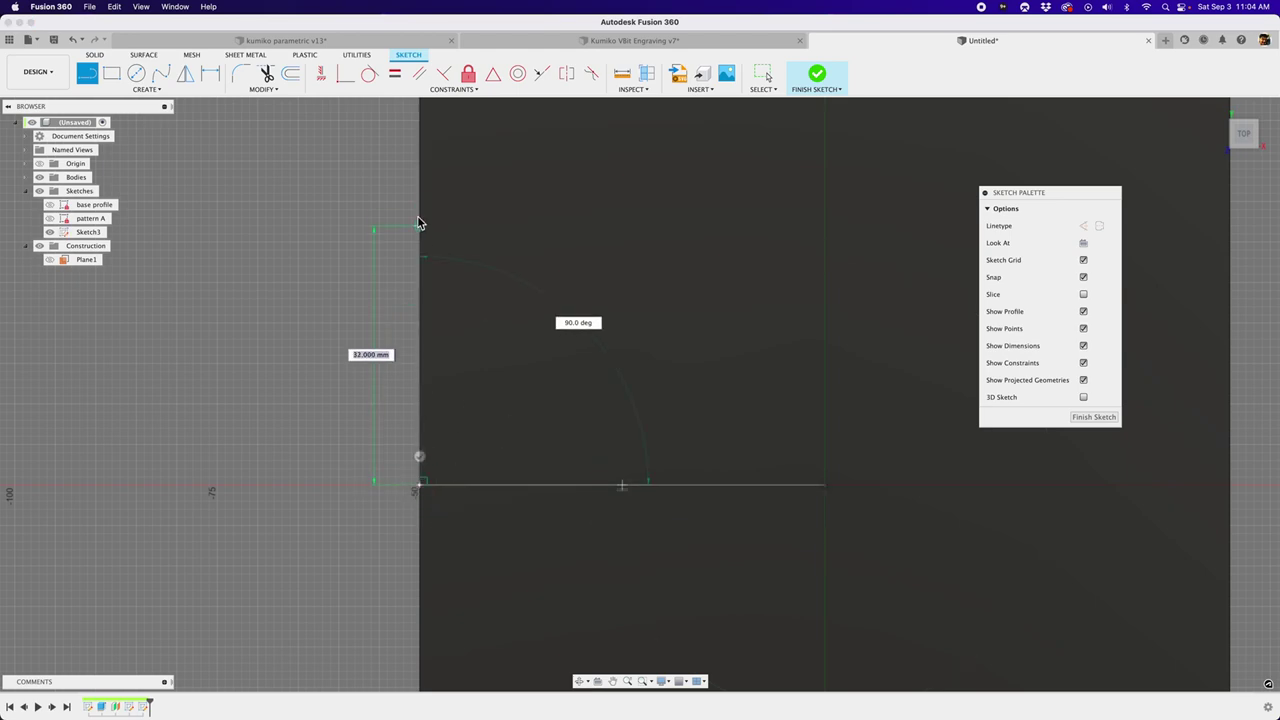
scroll(423, 210, down, 3)
click(419, 114)
click(695, 390)
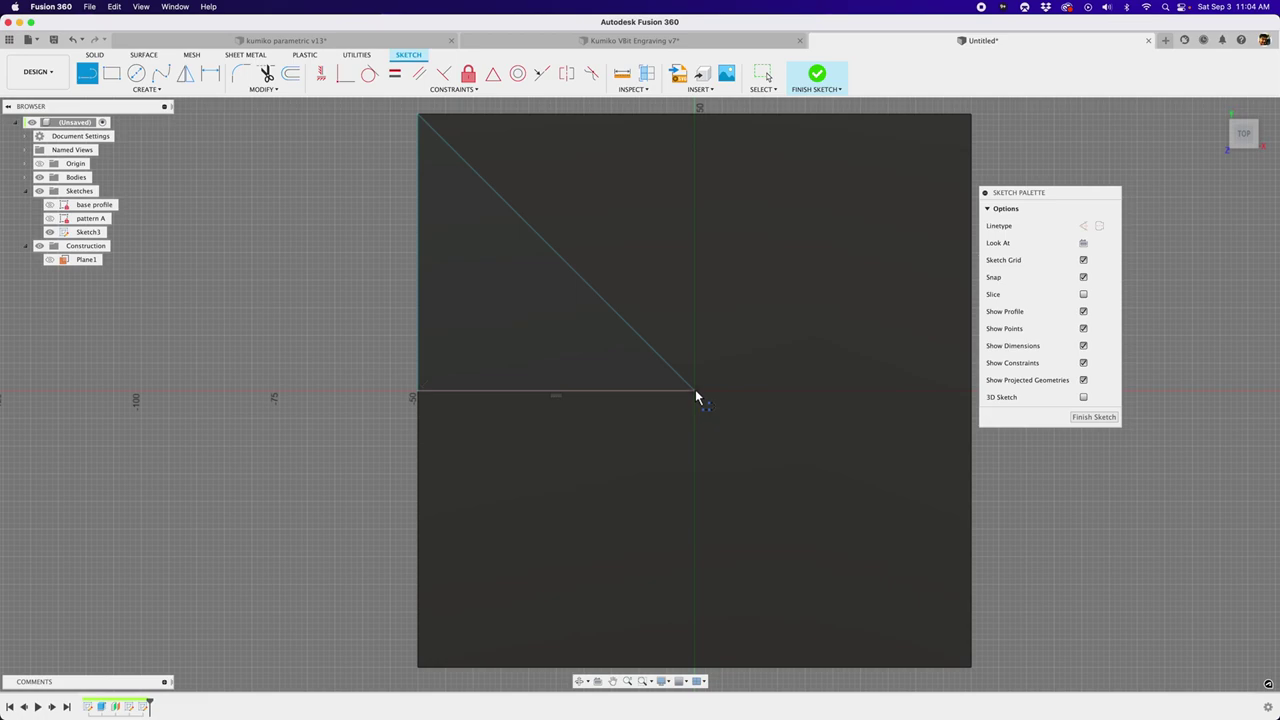
key(Escape)
Dimension the triangle's horizontal base line to 50 mm using a parameter-driven value.
scroll(589, 343, up, 2)
scroll(421, 410, down, 1)
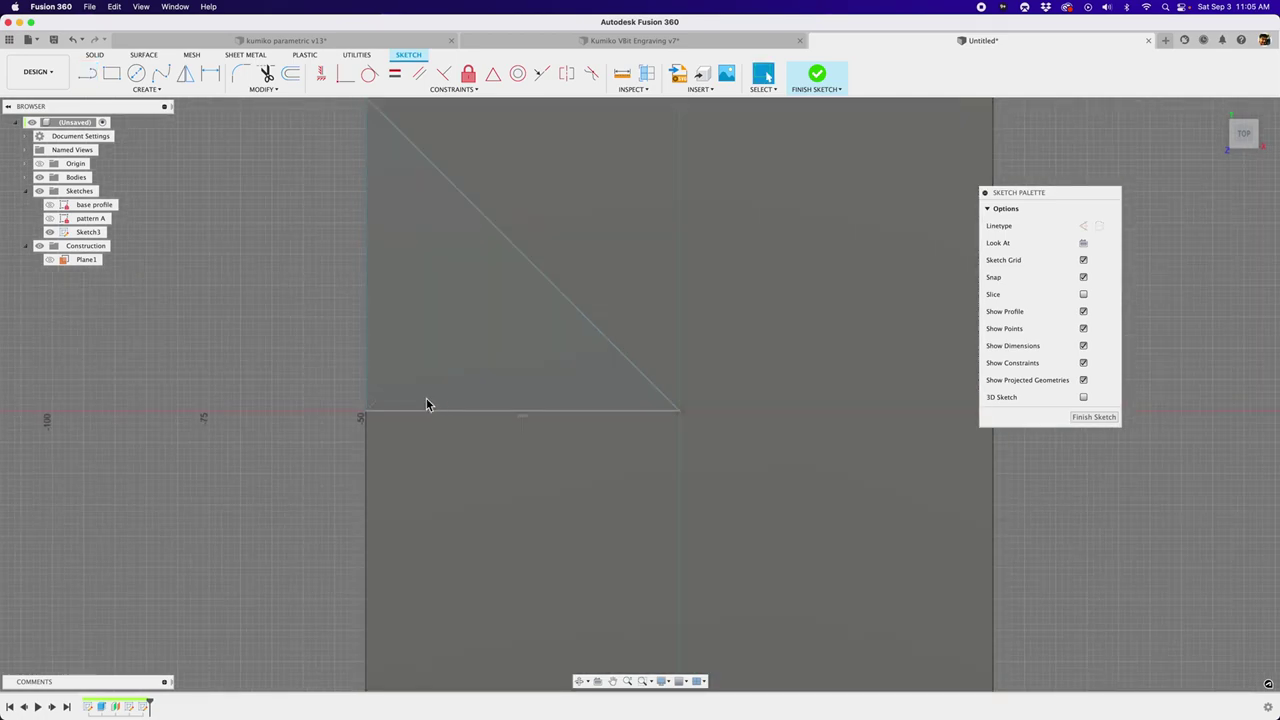
key(d)
click(432, 411)
click(443, 464)
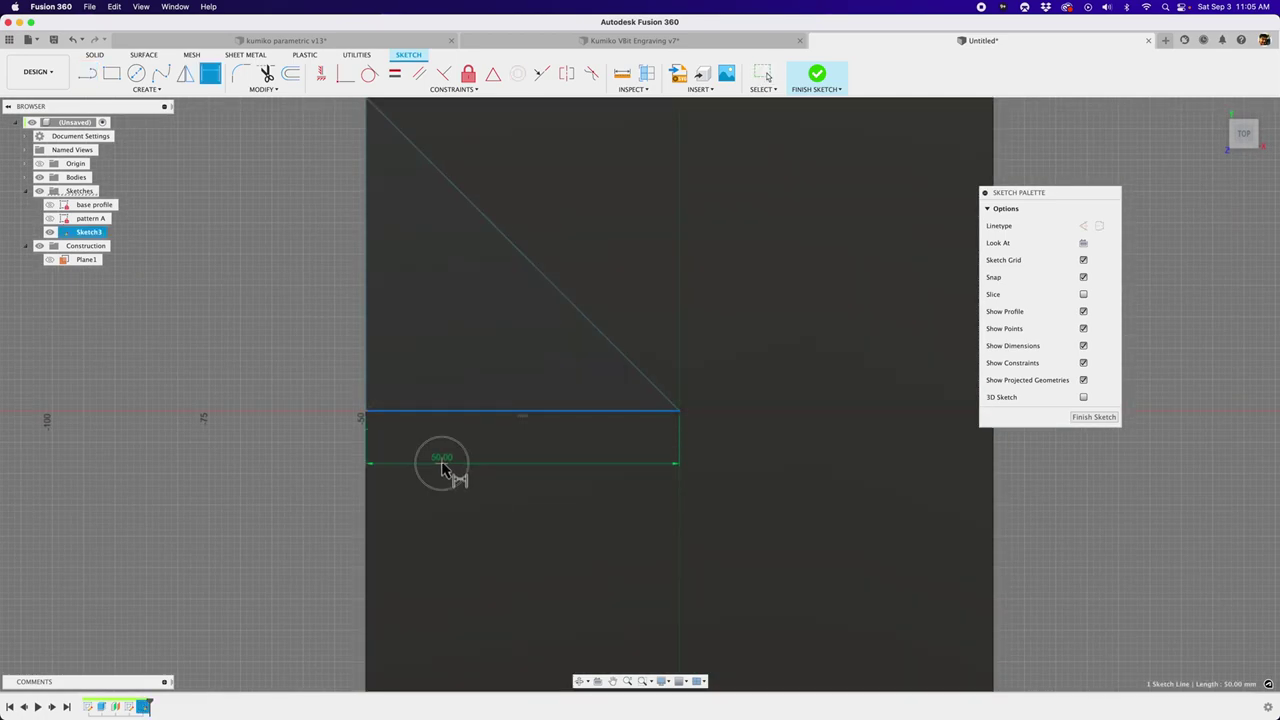
text(tit)
click(524, 491)
key(Return)
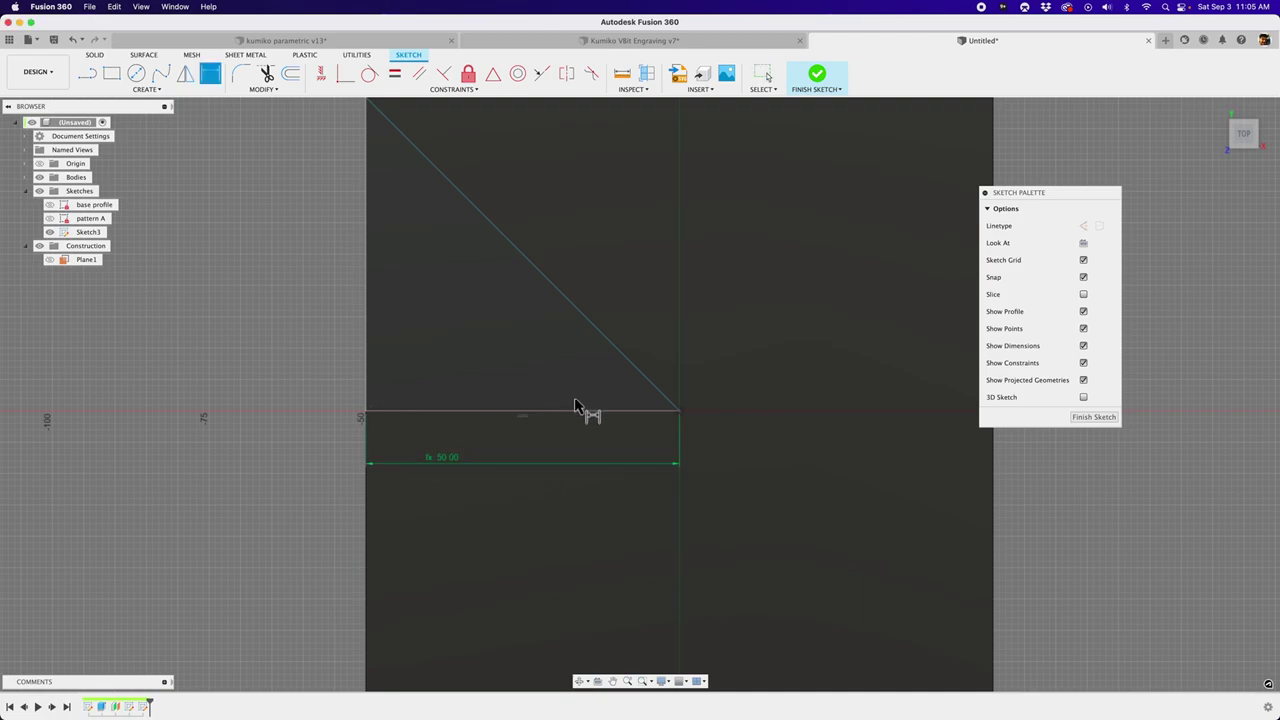
Dimension the angle between the triangle's diagonal and its horizontal base at 45 degrees.
scroll(574, 406, up, 2)
click(629, 346)
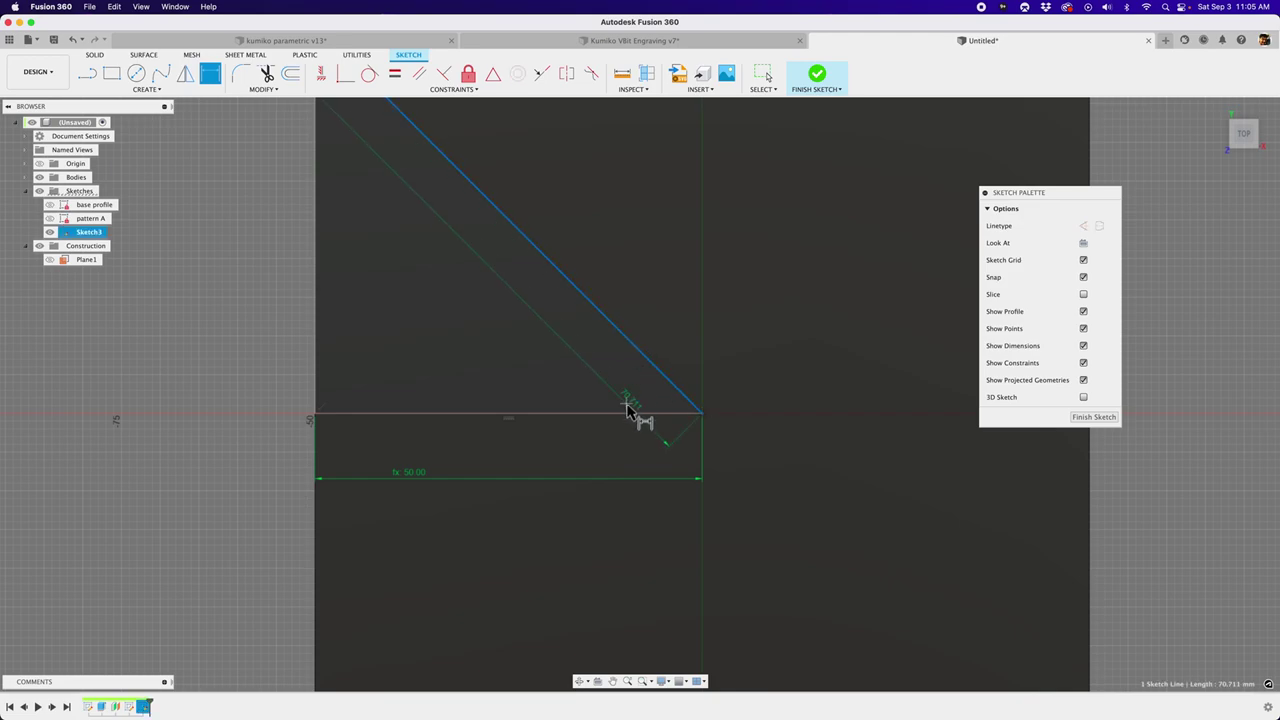
click(634, 412)
click(625, 395)
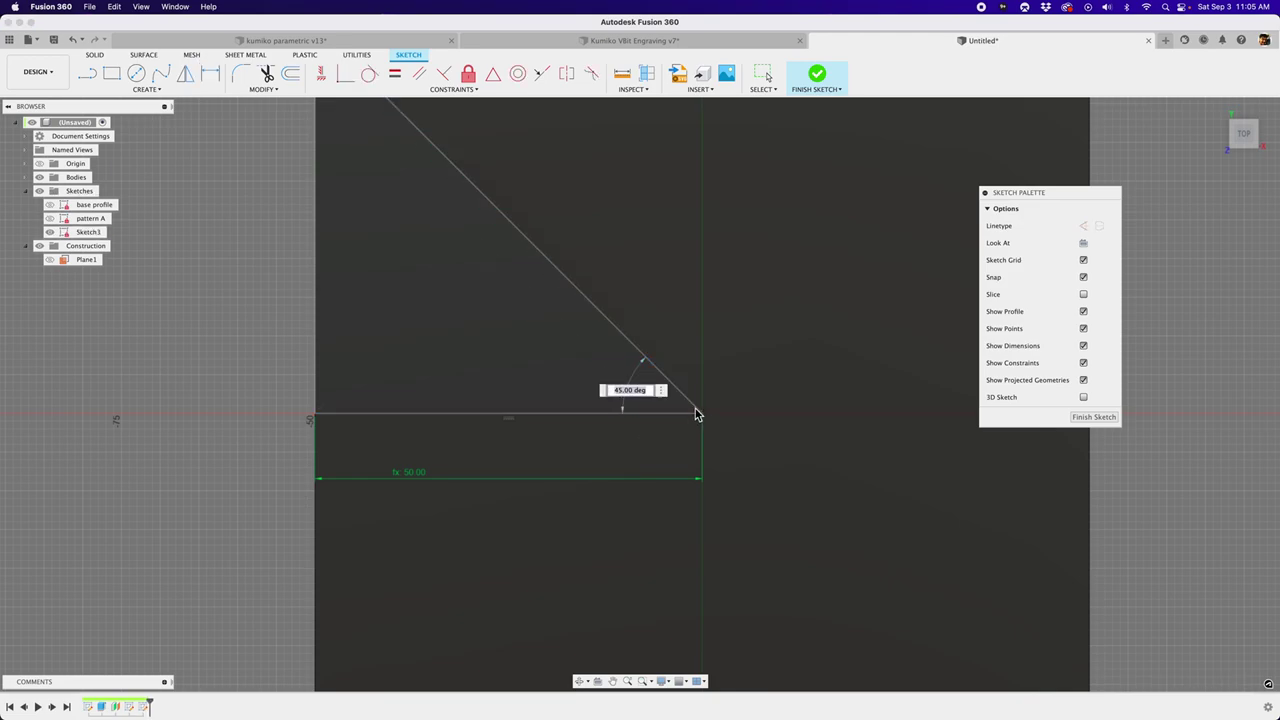
key(Return)
key(Escape)
scroll(652, 399, down, 2)
middle_drag(575, 335, 609, 349)
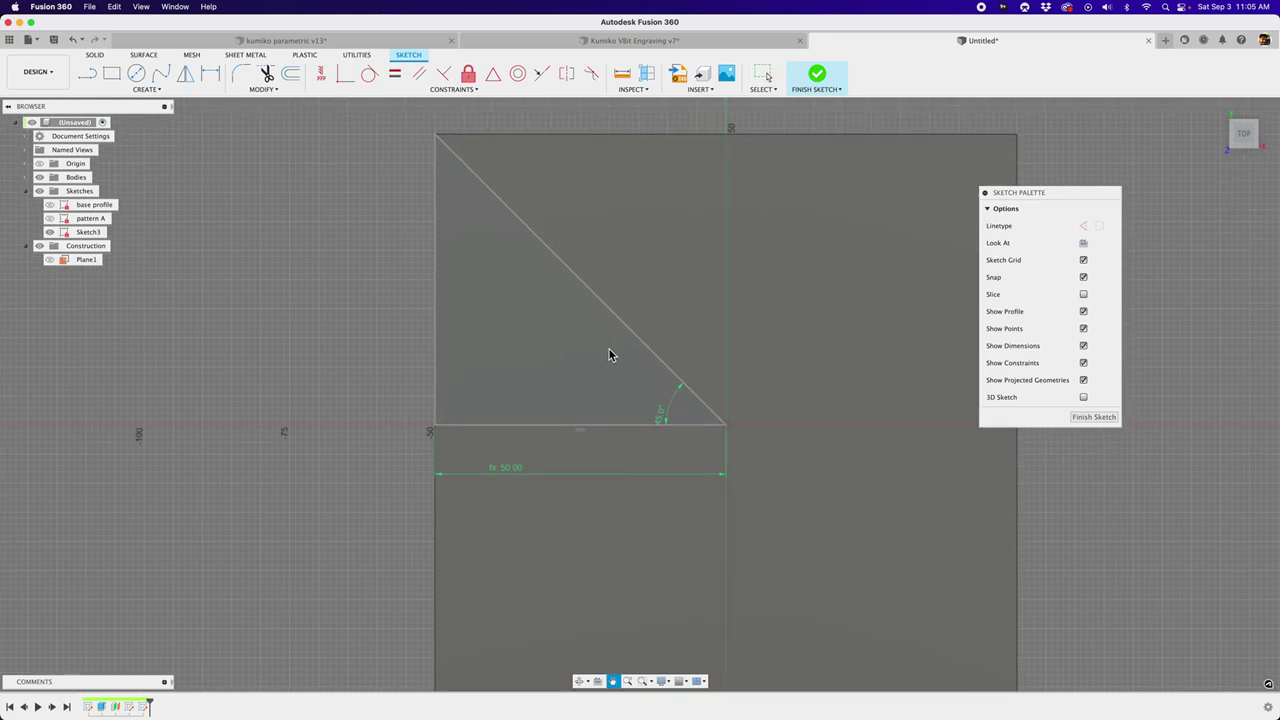
Draw three inner lines joining the triangle's origin corner, upper-left corner and lower-left corner at one interior point.
key(l)
scroll(610, 355, up, 1)
click(747, 438)
click(490, 369)
click(418, 126)
click(516, 410)
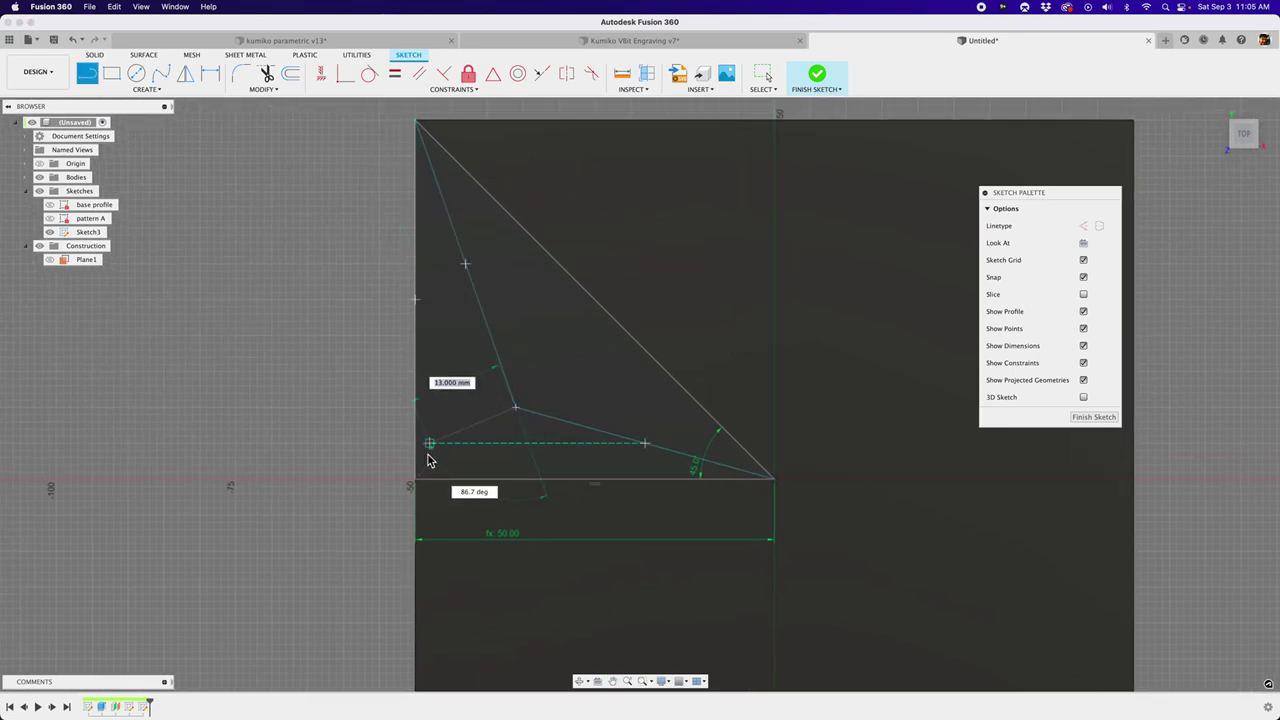
click(417, 478)
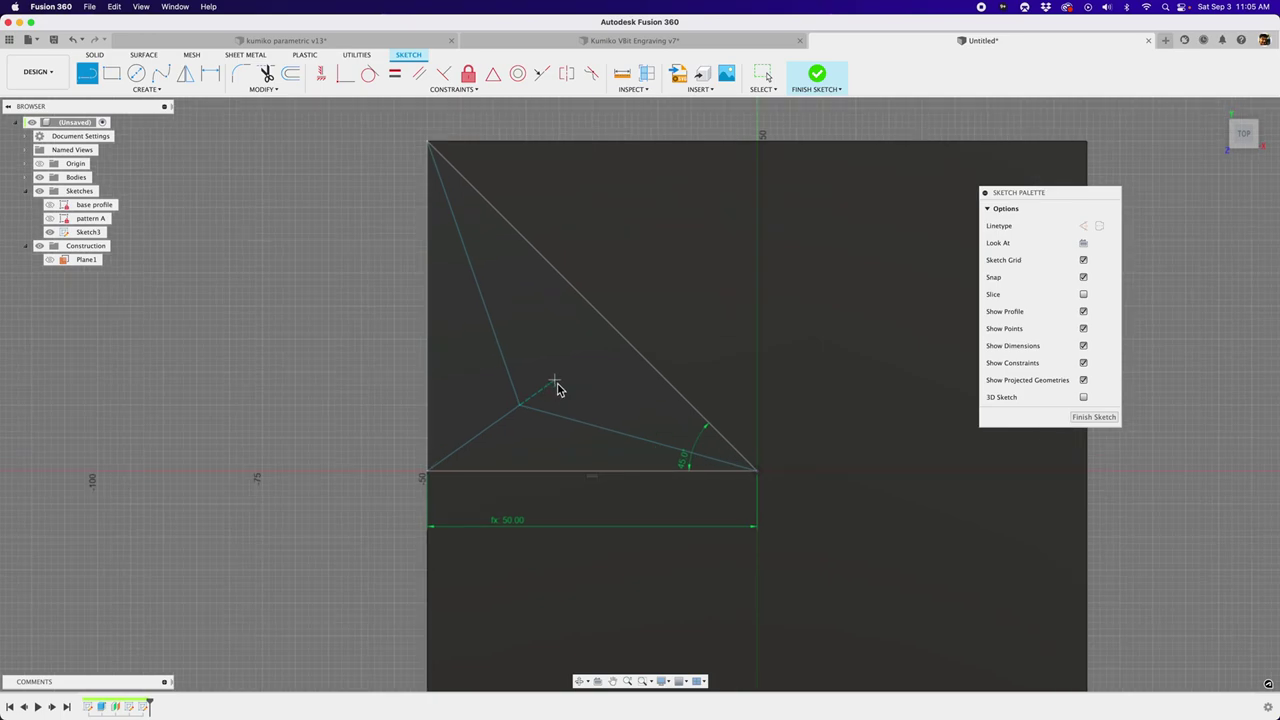
key(Escape)
Set the angle between the diagonal and the inner line from the origin to 22.5 degrees.
click(651, 446)
shift+click(688, 394)
key(d)
click(694, 412)
text(22.5)
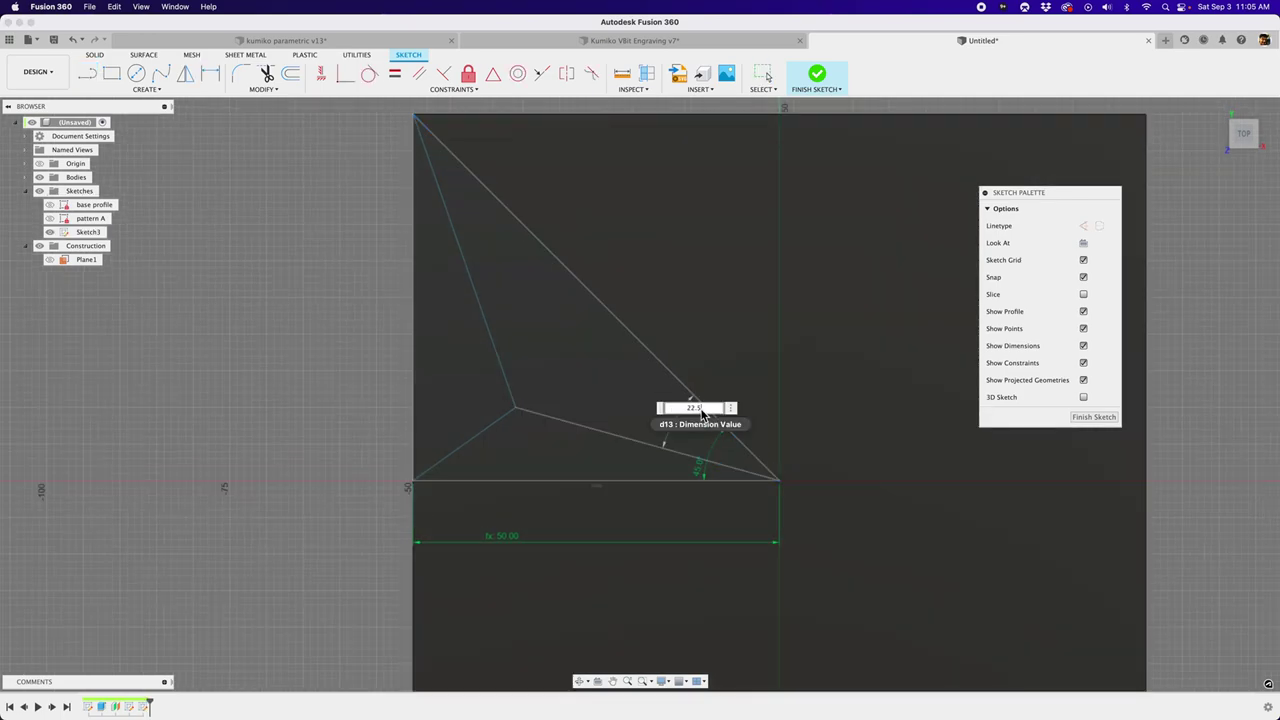
key(Return)
key(Escape)
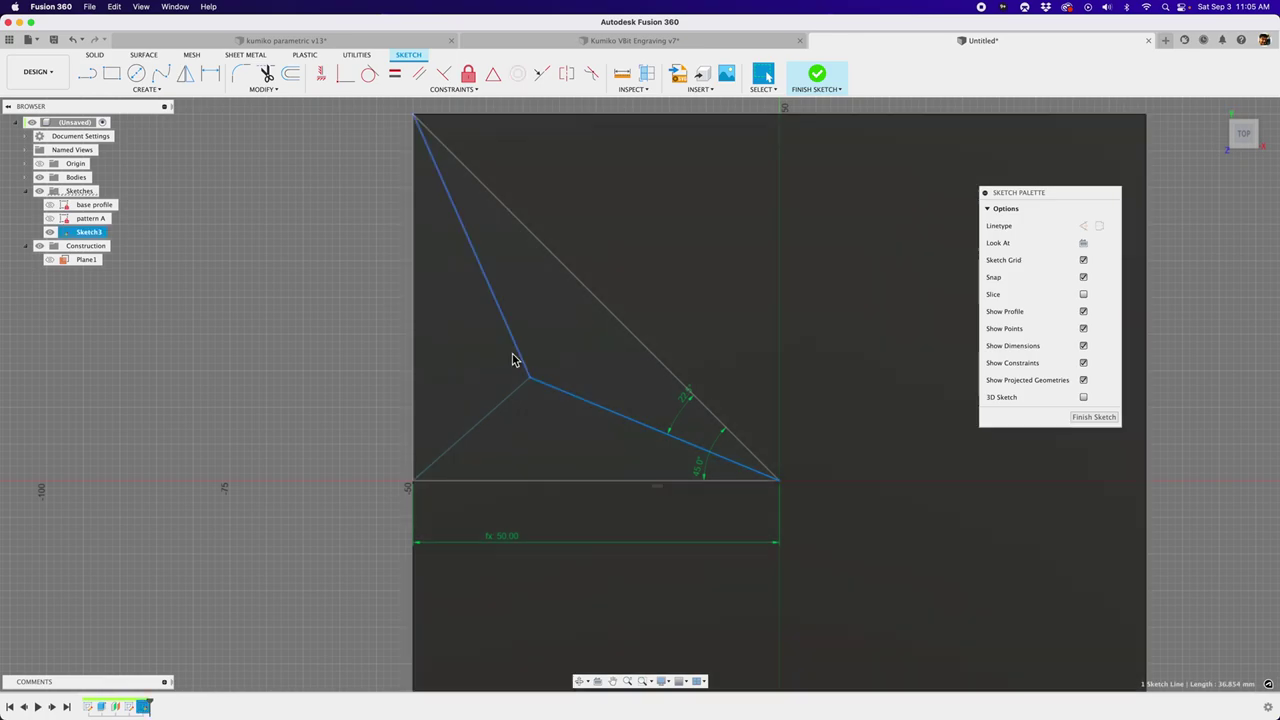
Make the inner lines from the upper-left corner and from the origin equal in length with an Equal constraint.
shift+click(512, 360)
text(seq)
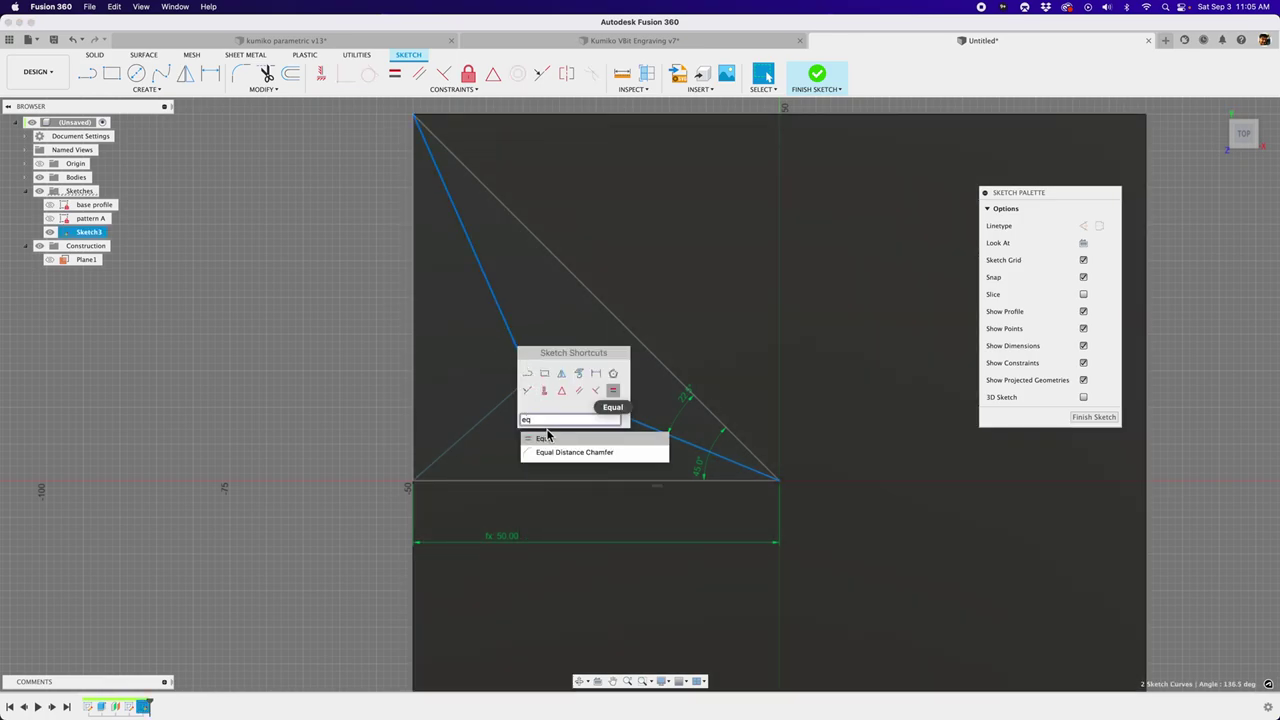
click(547, 438)
scroll(530, 400, down, 3)
scroll(517, 340, up, 2)
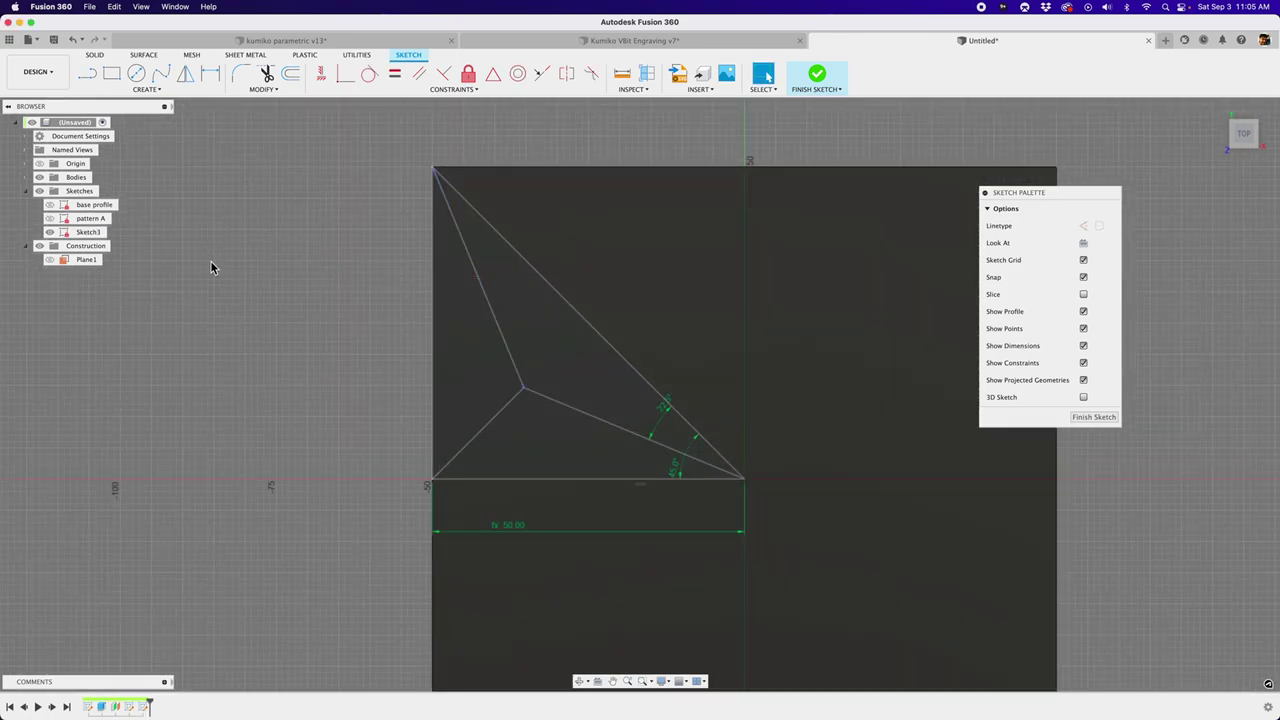
Finish the second triangle sketch and rename it "pattern B".
click(820, 80)
click(90, 232)
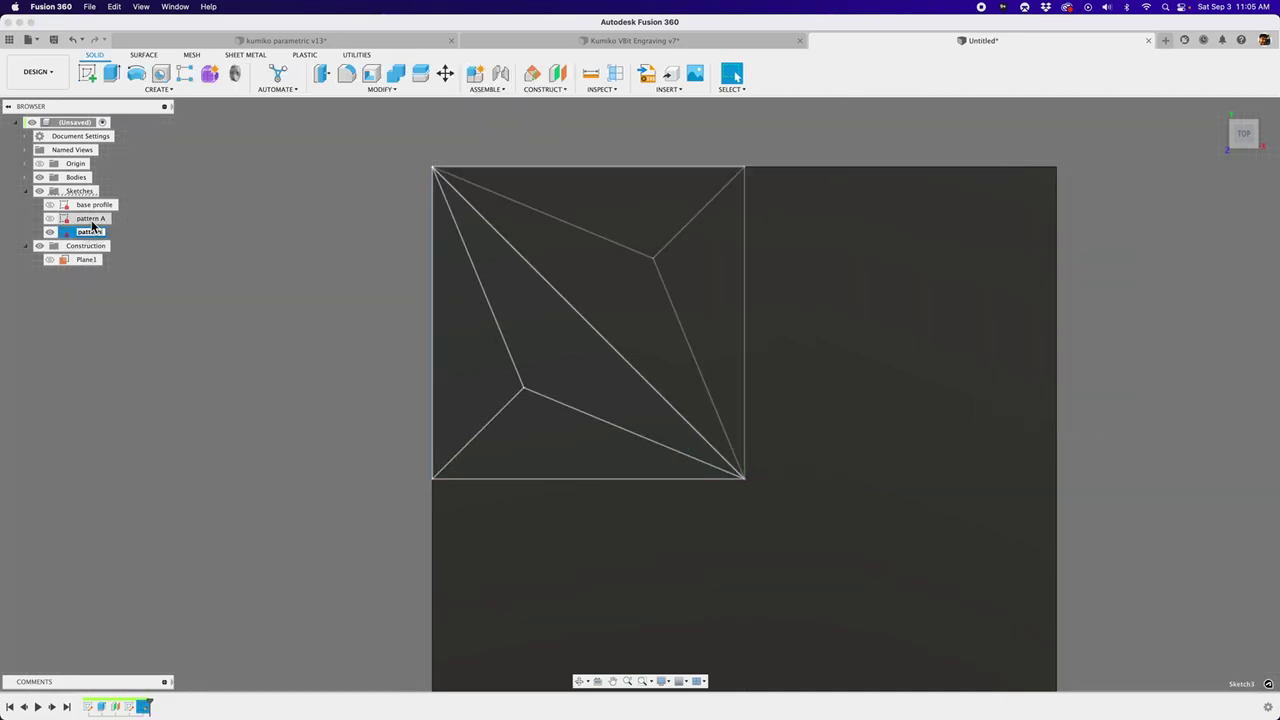
key(Return)
click(249, 278)
Make the pattern A sketch visible again alongside pattern B on the body.
click(50, 218)
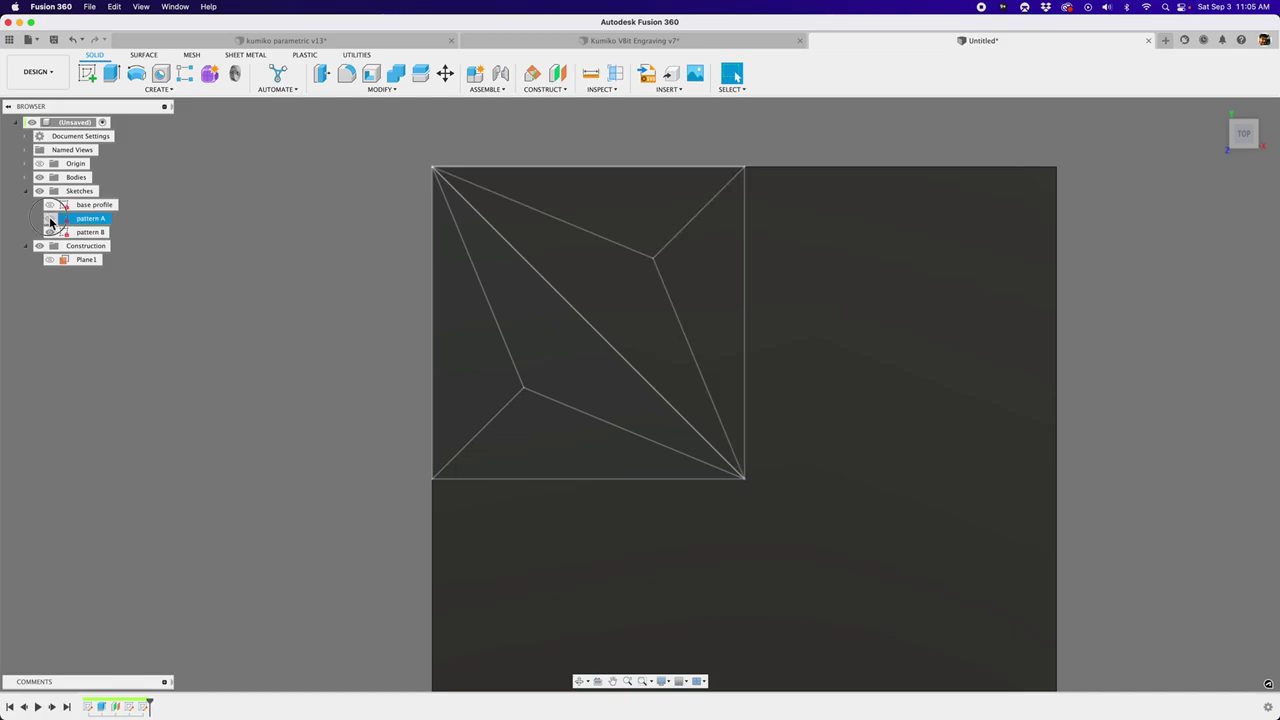
scroll(236, 280, down, 2)
middle_drag(236, 320, 239, 246)
scroll(254, 282, down, 1)
shift+middle_drag(259, 366, 281, 332)
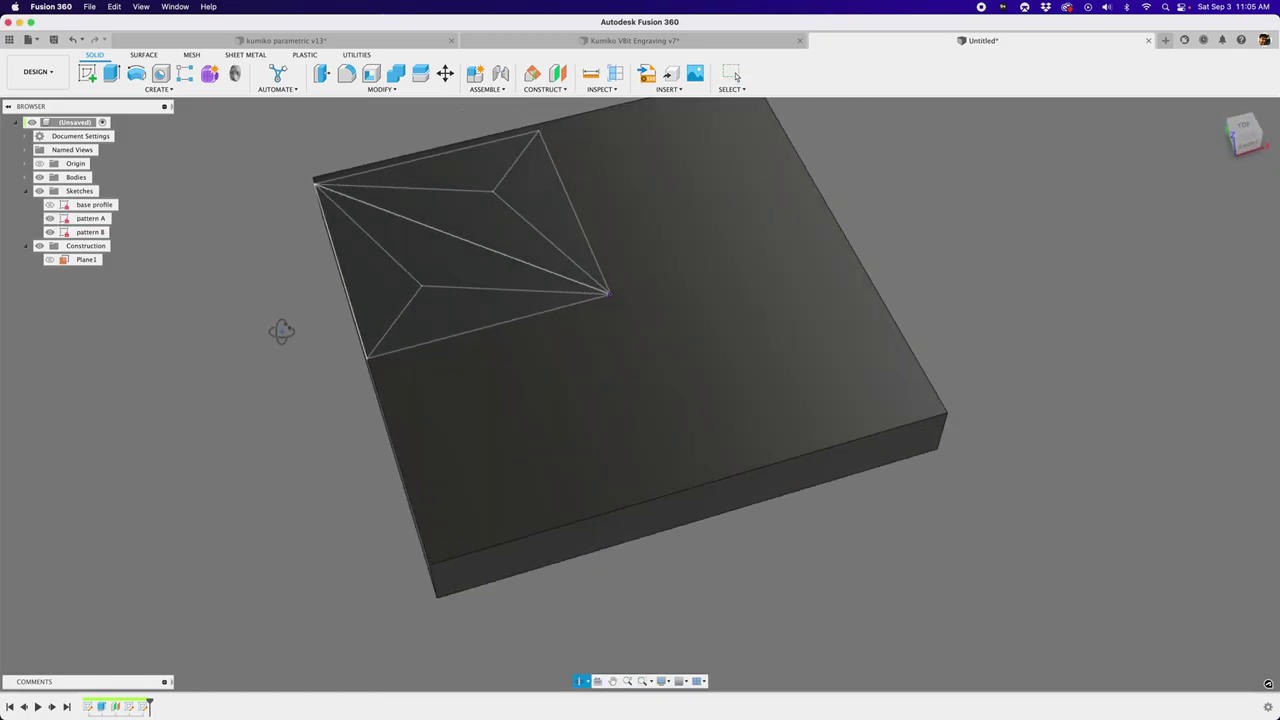
mouse_move(693, 197)
shift+middle_down()
mouse_move(471, 286)
mouse_move(503, 303)
mouse_move(561, 247)
shift+middle_up()
middle_drag(233, 271, 243, 280)
scroll(231, 272, down, 2)
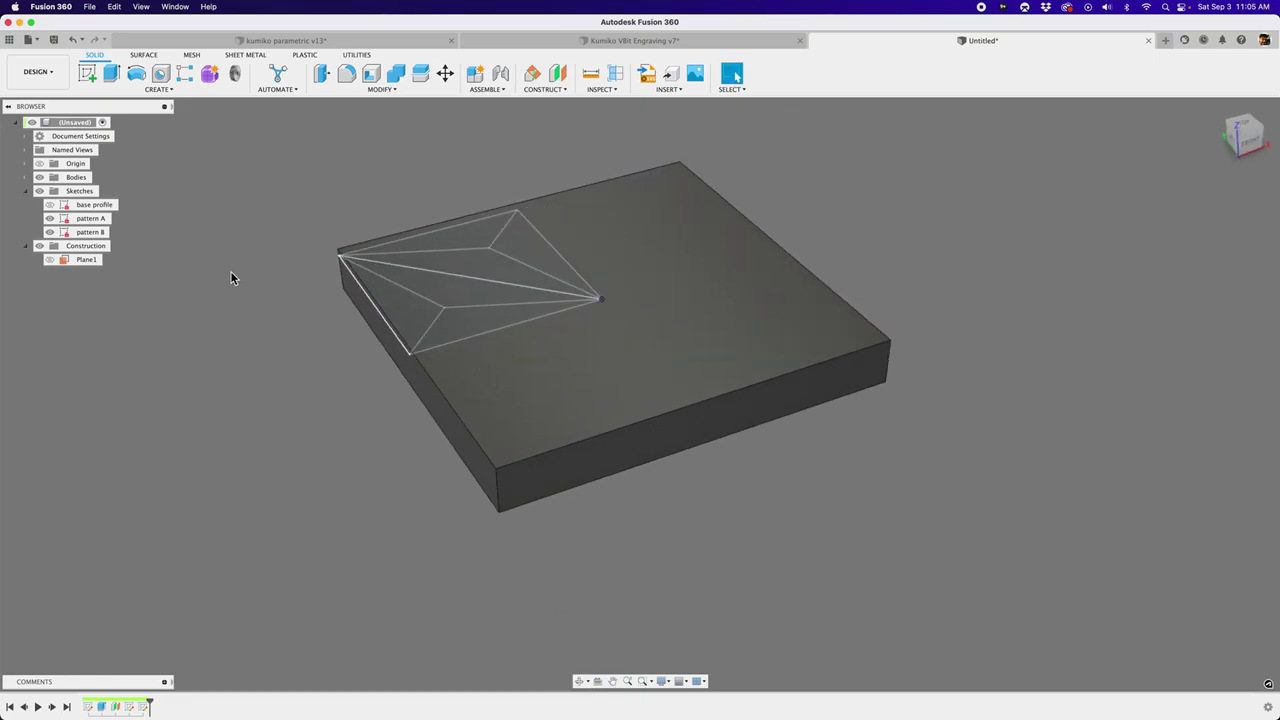
Switch from the Design workspace to the Manufacture workspace.
click(38, 73)
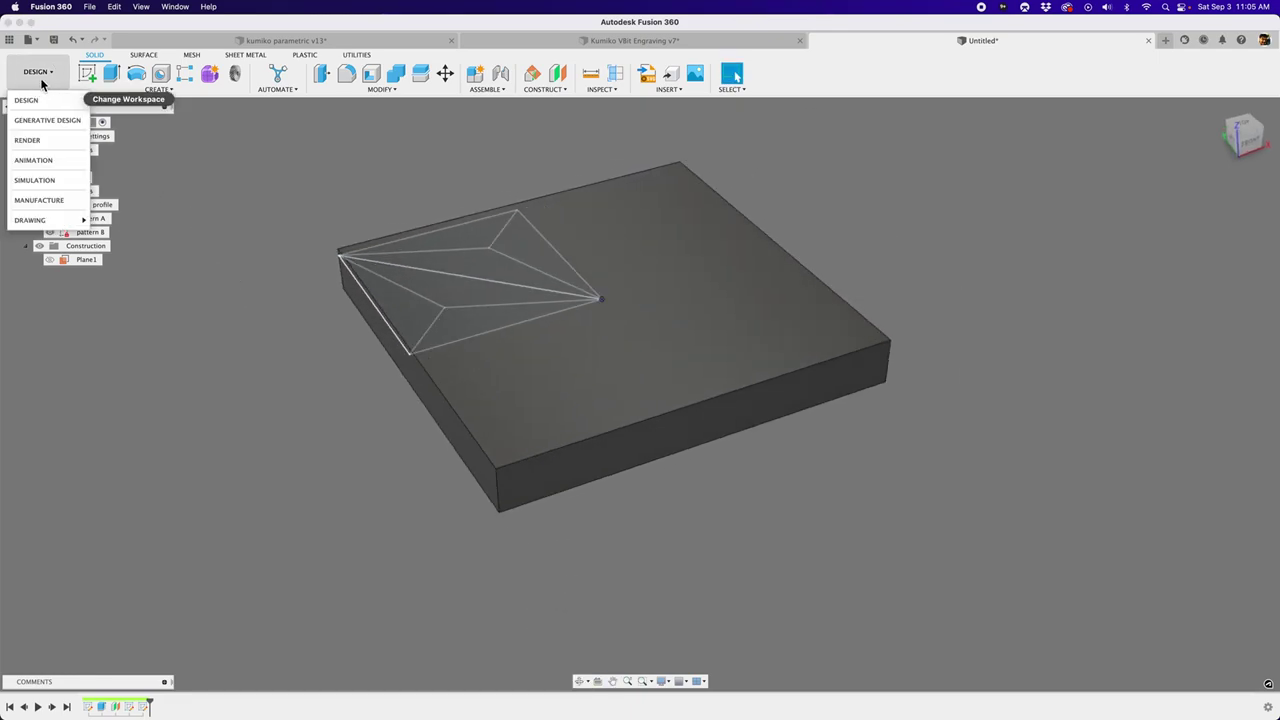
click(56, 201)
shift+middle_drag(237, 306, 368, 315)
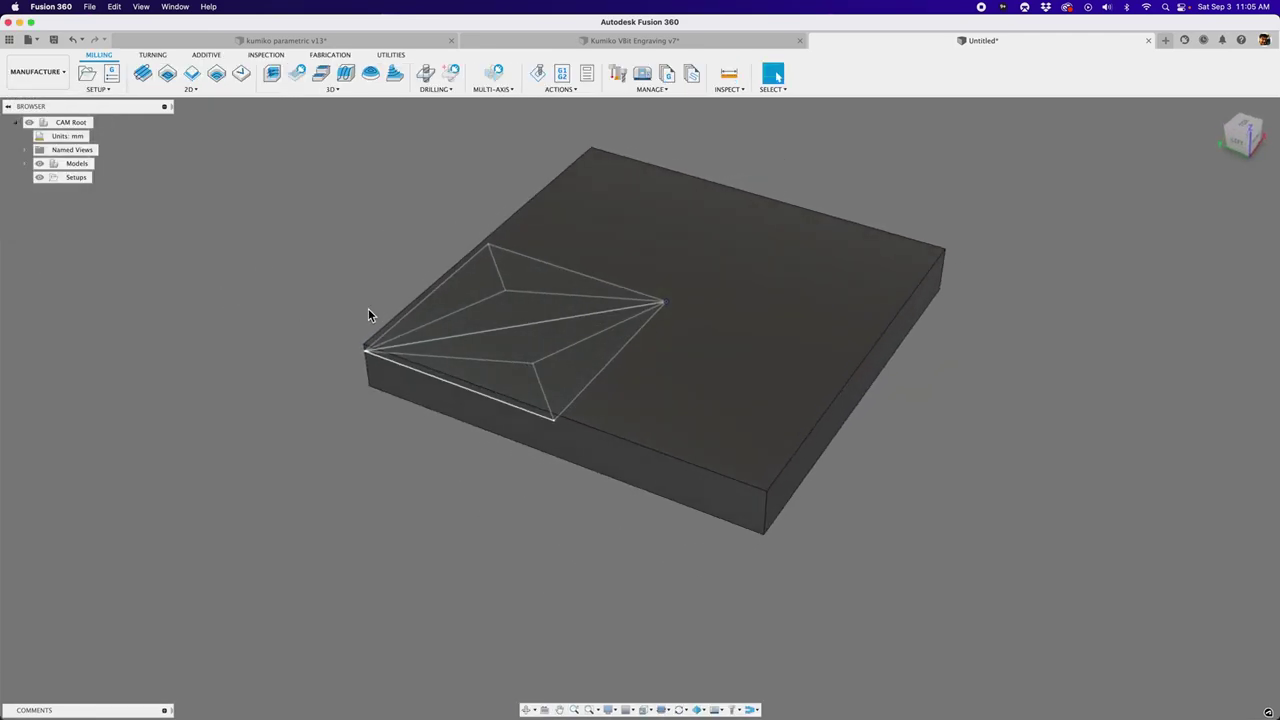
Create a milling setup with its work coordinate origin at the stock's top front-left corner.
click(91, 80)
shift+middle_drag(784, 168, 750, 178)
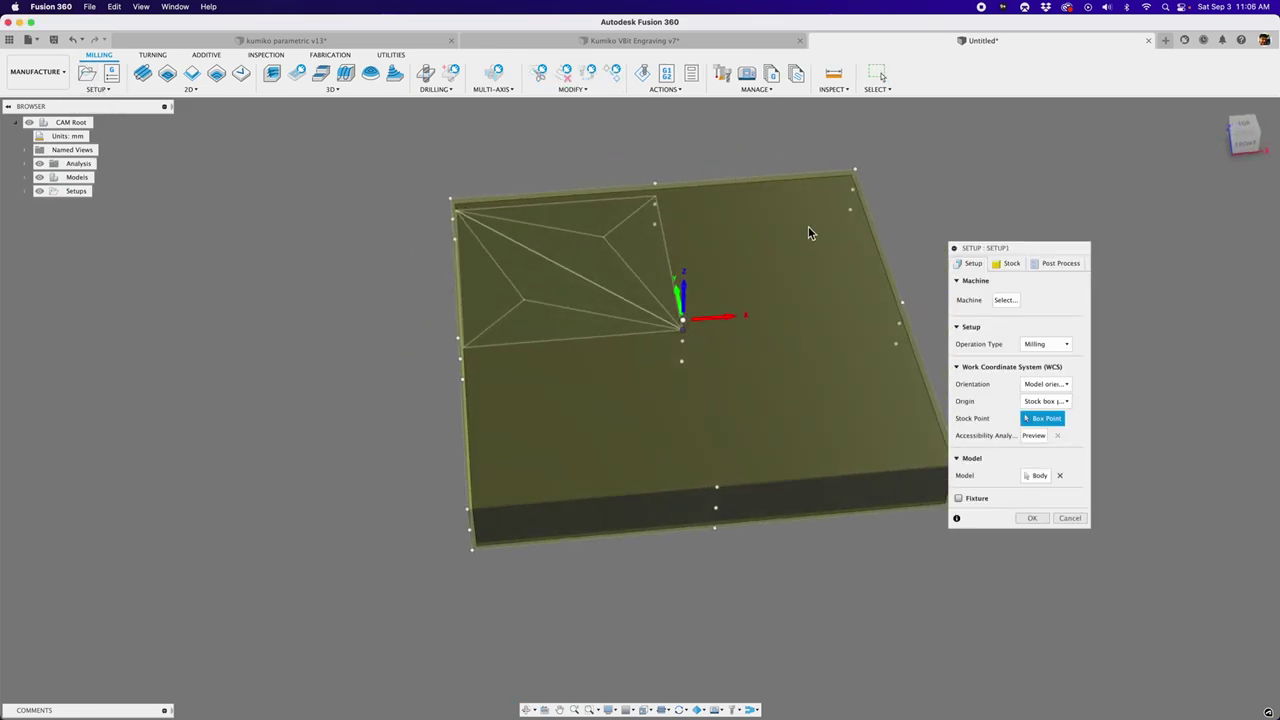
shift+middle_drag(415, 490, 638, 566)
click(523, 461)
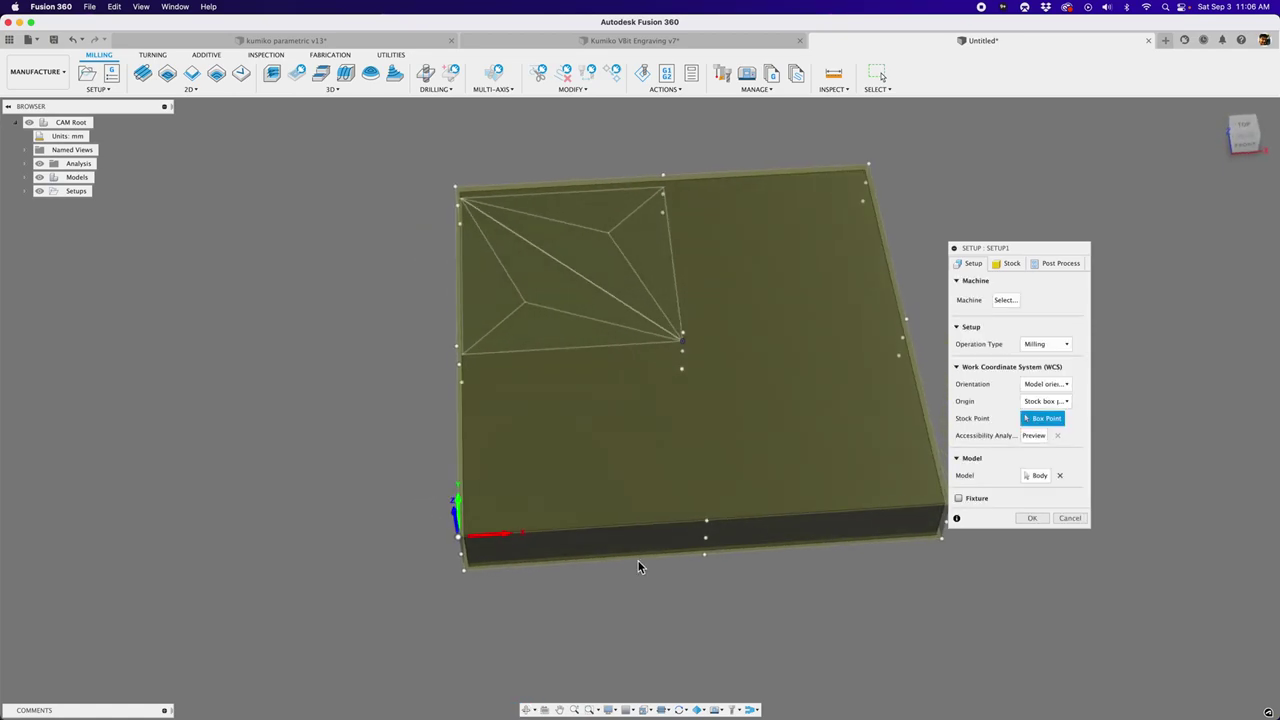
Set the setup's stock side offset and stock top offset to 0 mm.
click(1010, 263)
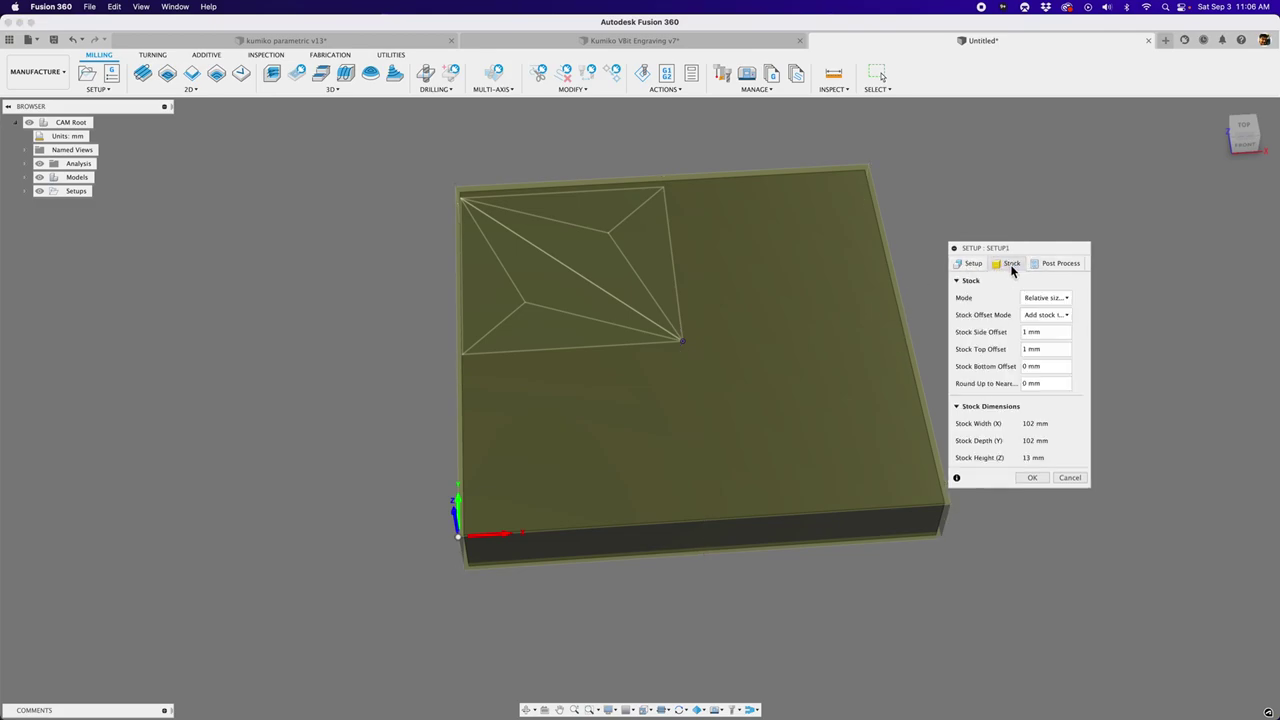
click(1028, 332)
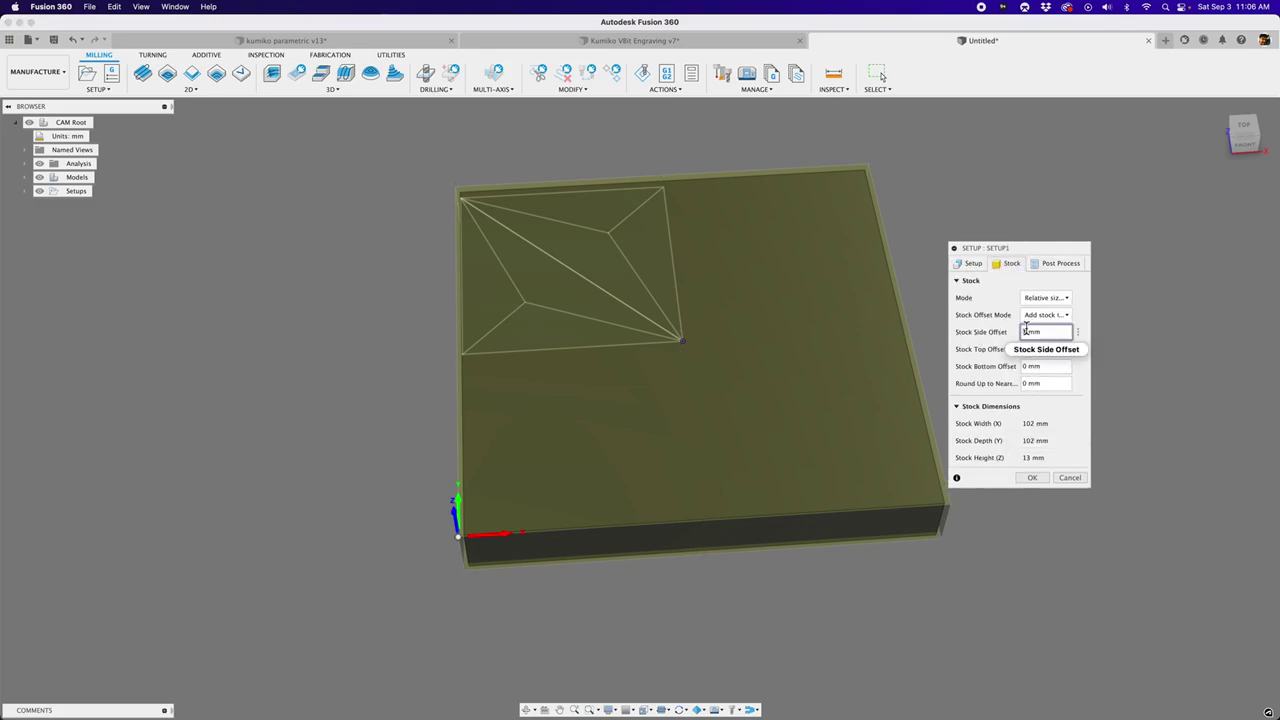
key(Tab)
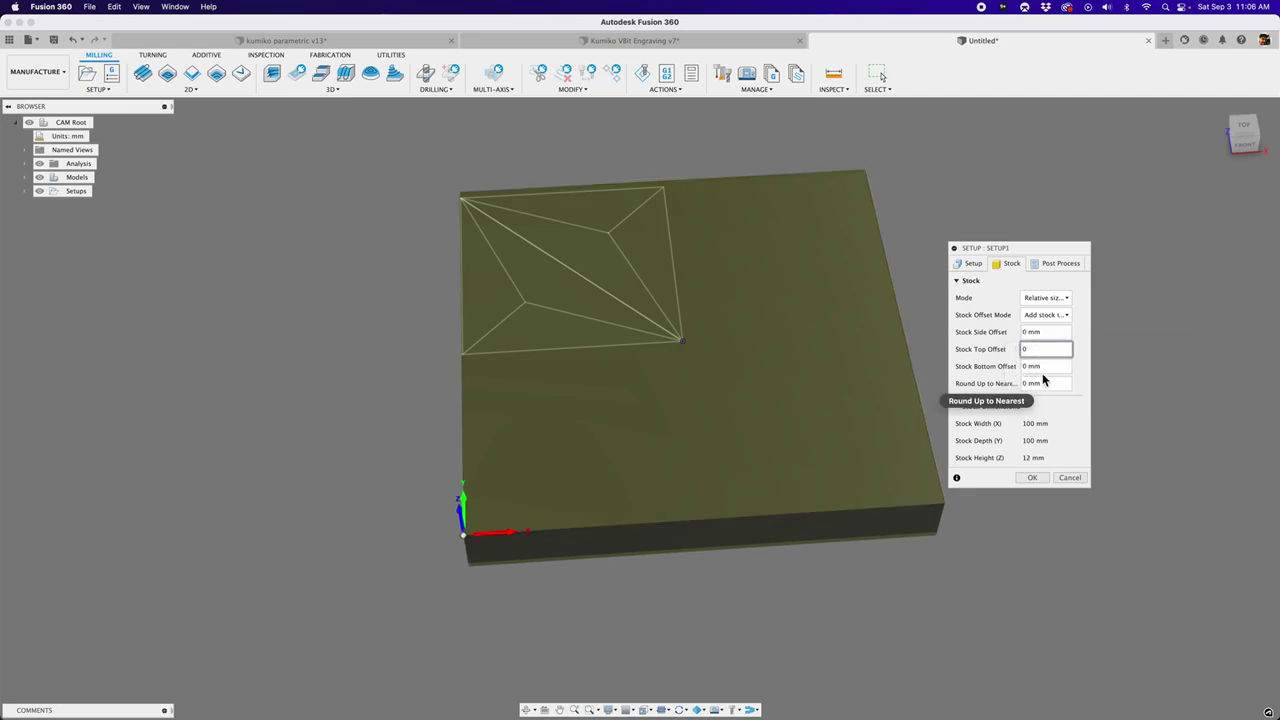
Enter 0 as the stock top offset and finish creating the milling setup.
text(0)
key(Tab)
scroll(513, 397, down, 1)
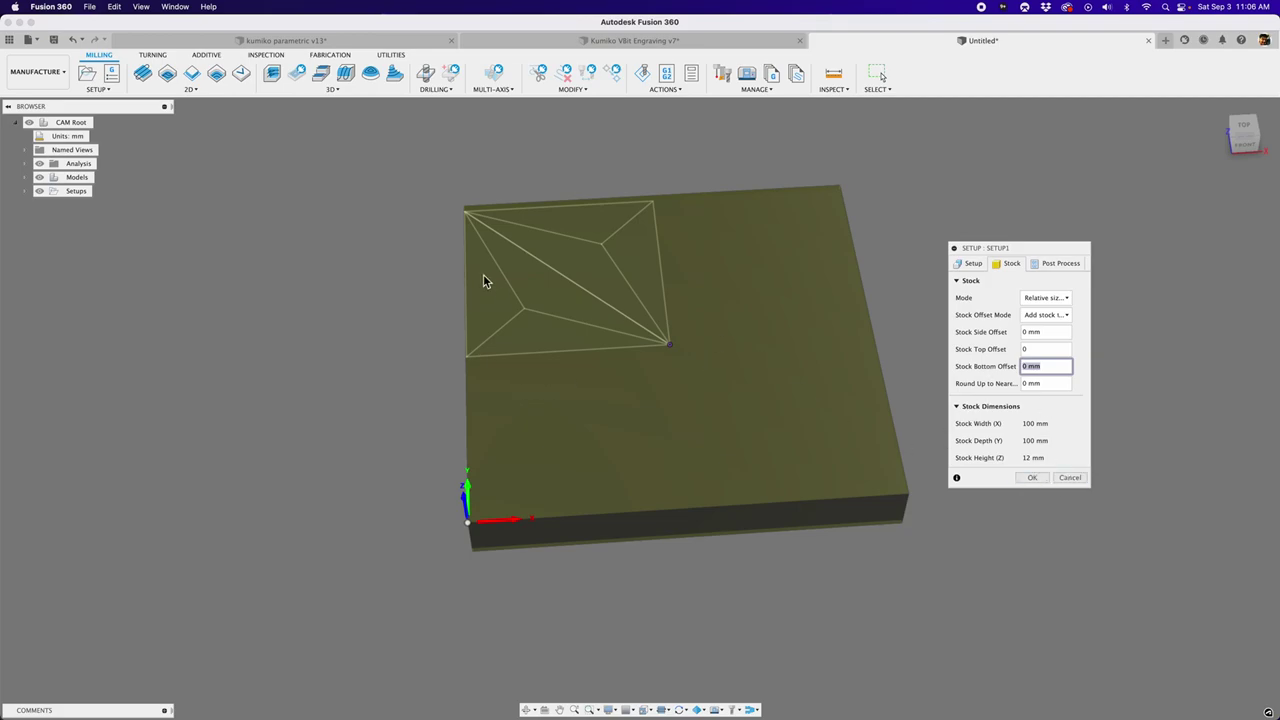
shift+middle_drag(668, 340, 431, 323)
click(1033, 478)
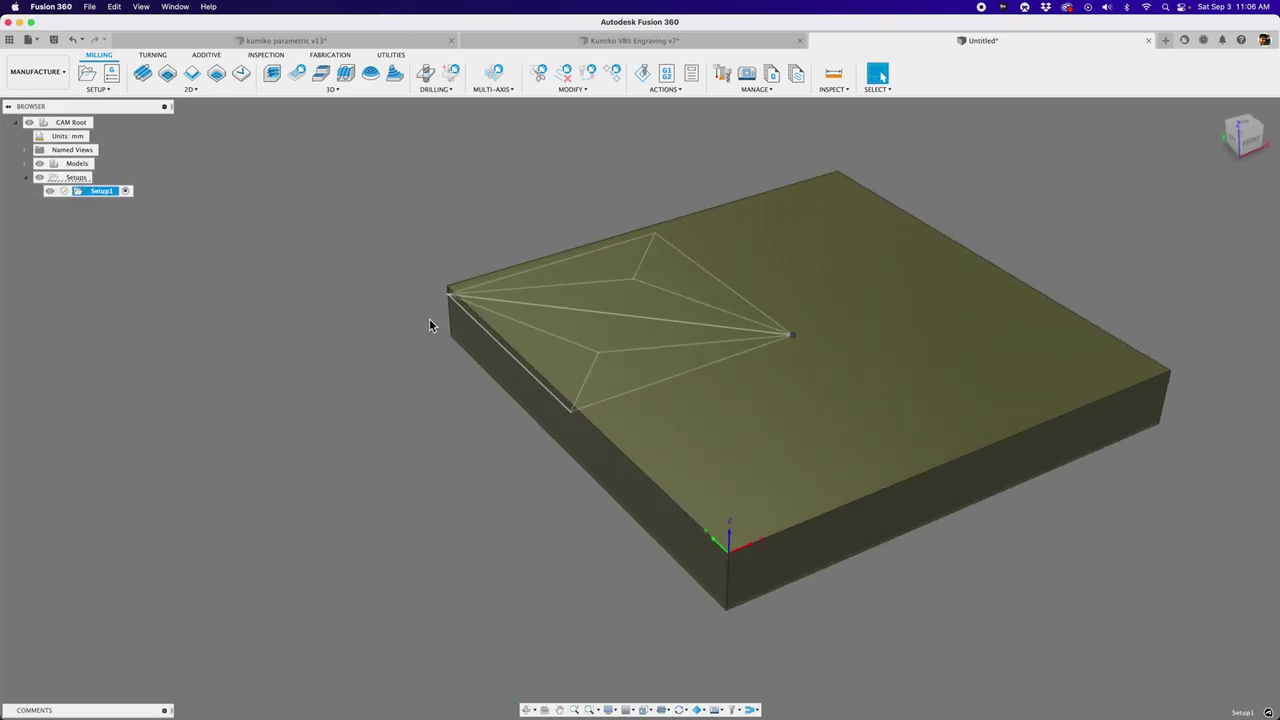
Start an Engrave operation and assign the Ø1/4" 45° VBit with 1/8 in shank from the Bantam Tools Fusion 360 tool library.
click(245, 78)
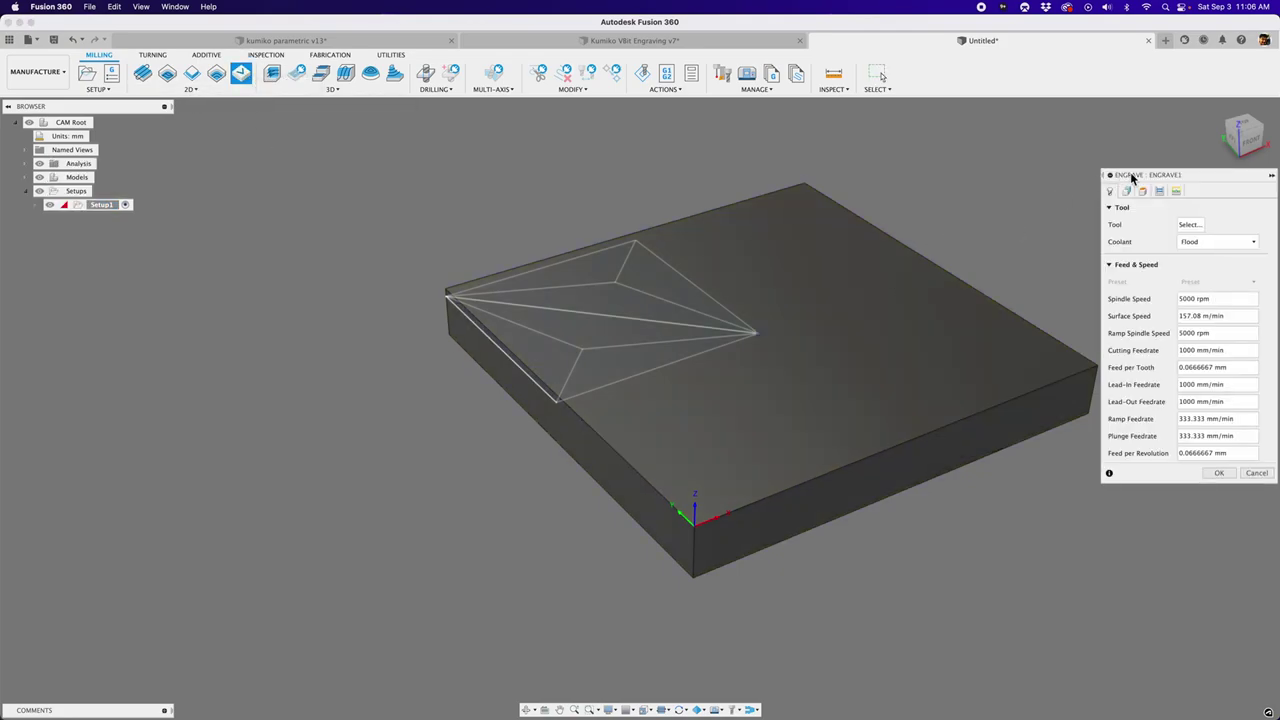
click(853, 254)
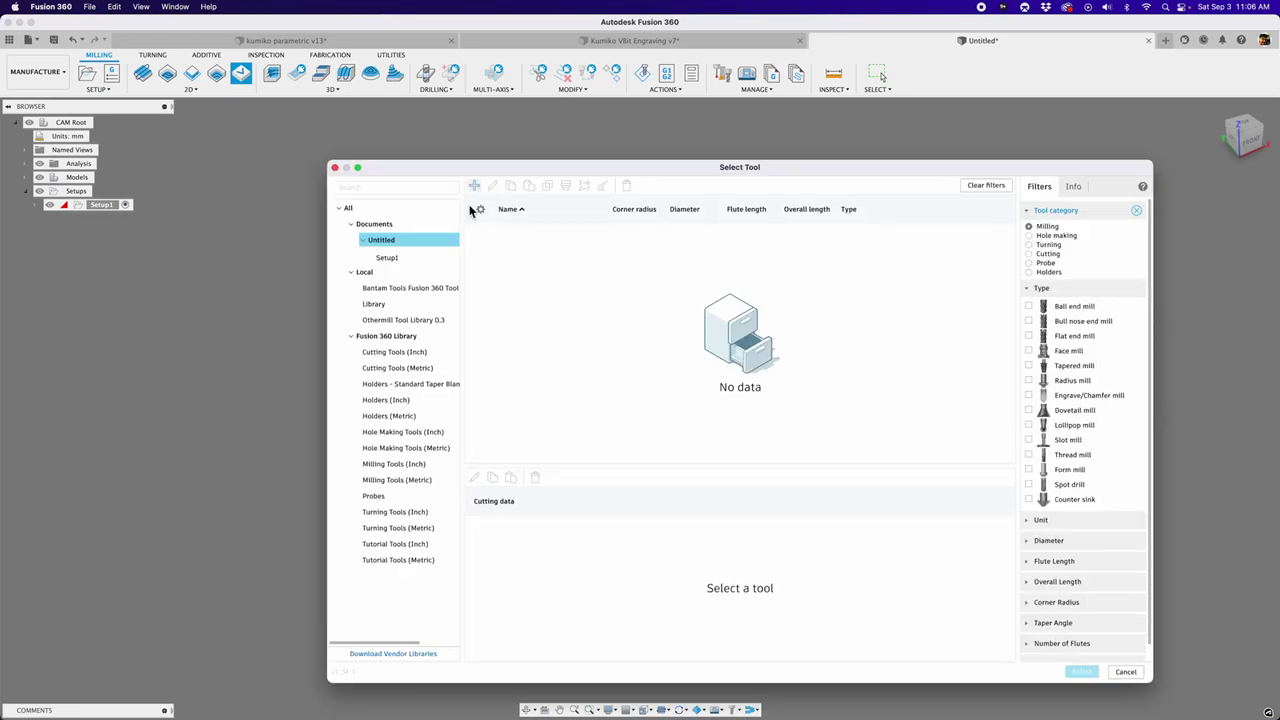
click(421, 288)
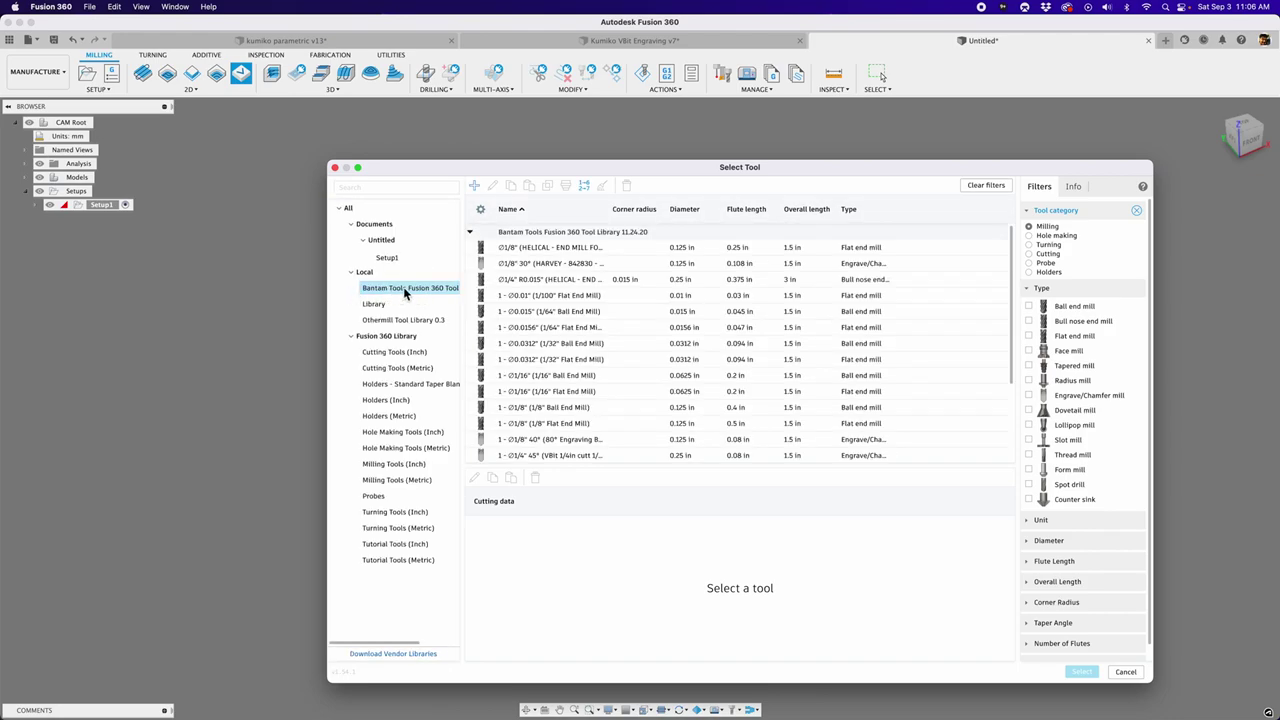
scroll(606, 390, down, 5)
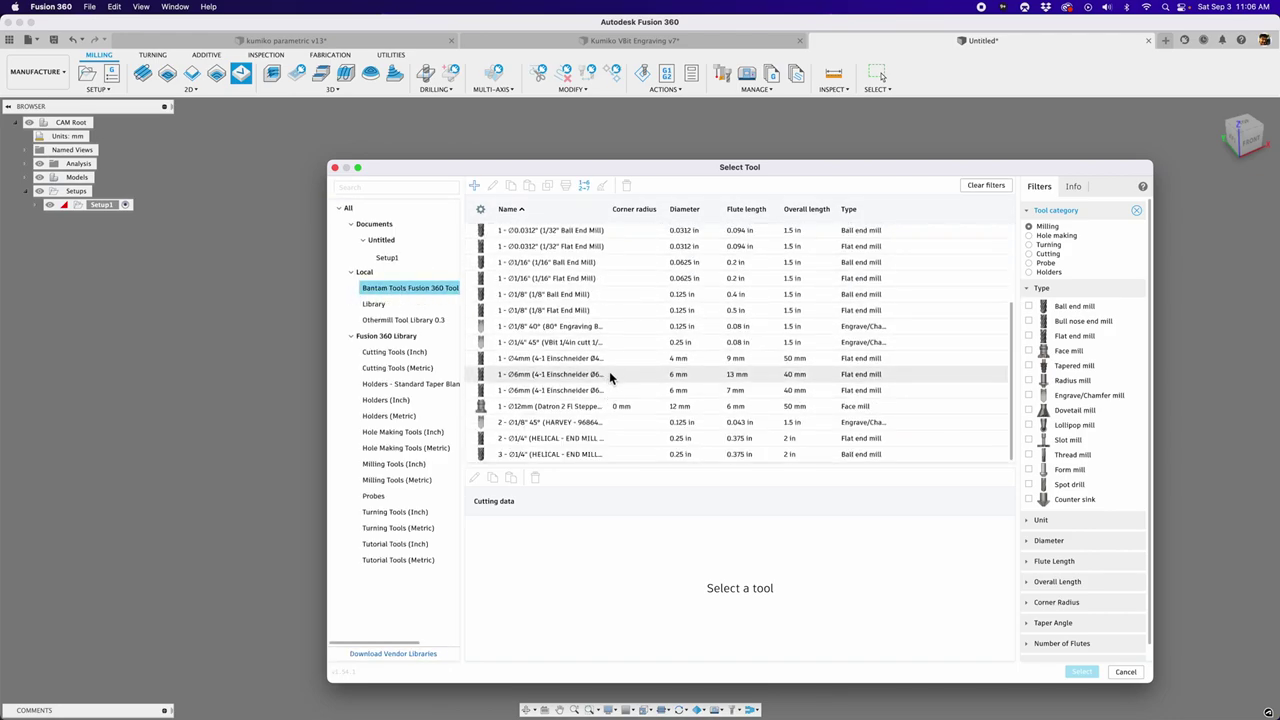
click(603, 326)
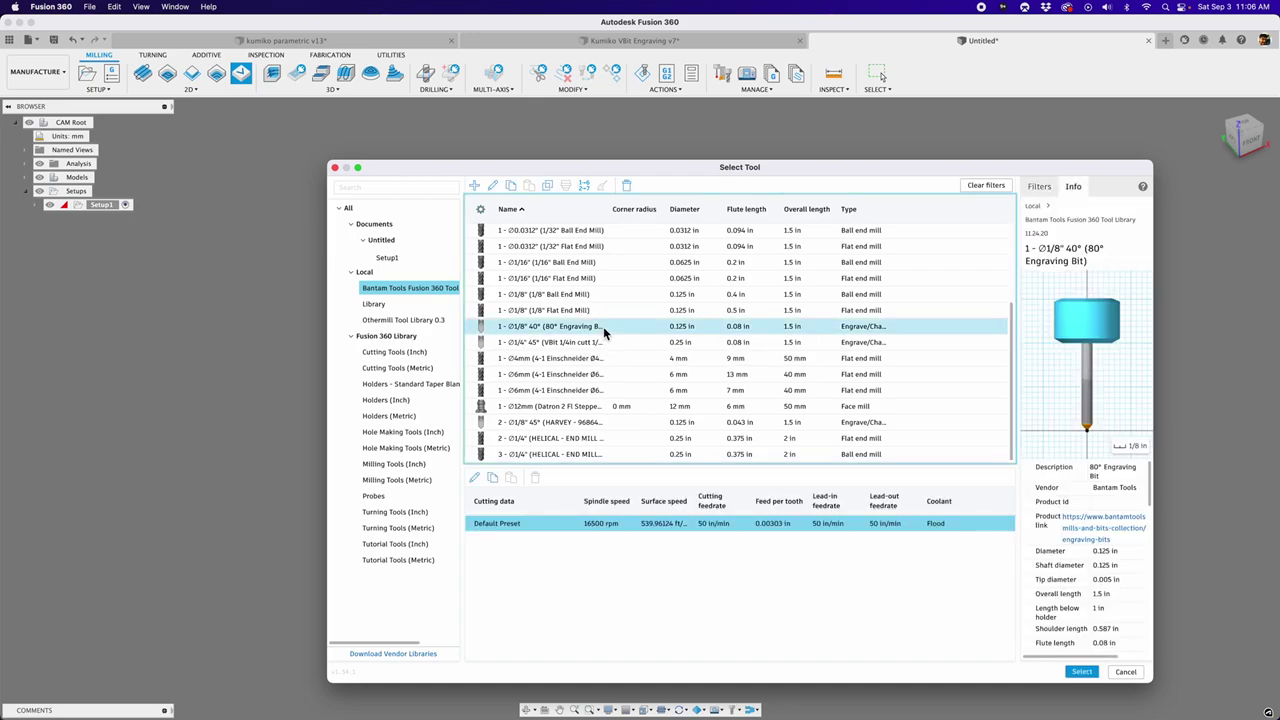
right_click(545, 331)
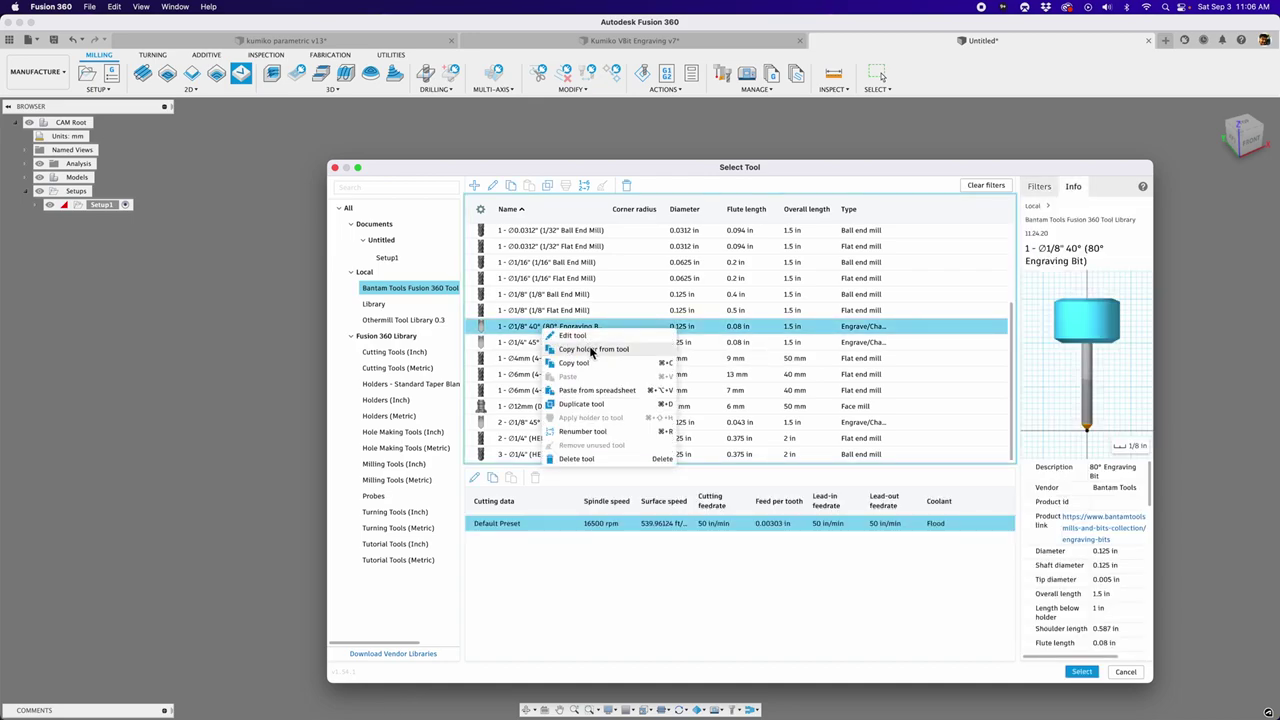
key(Escape)
click(571, 342)
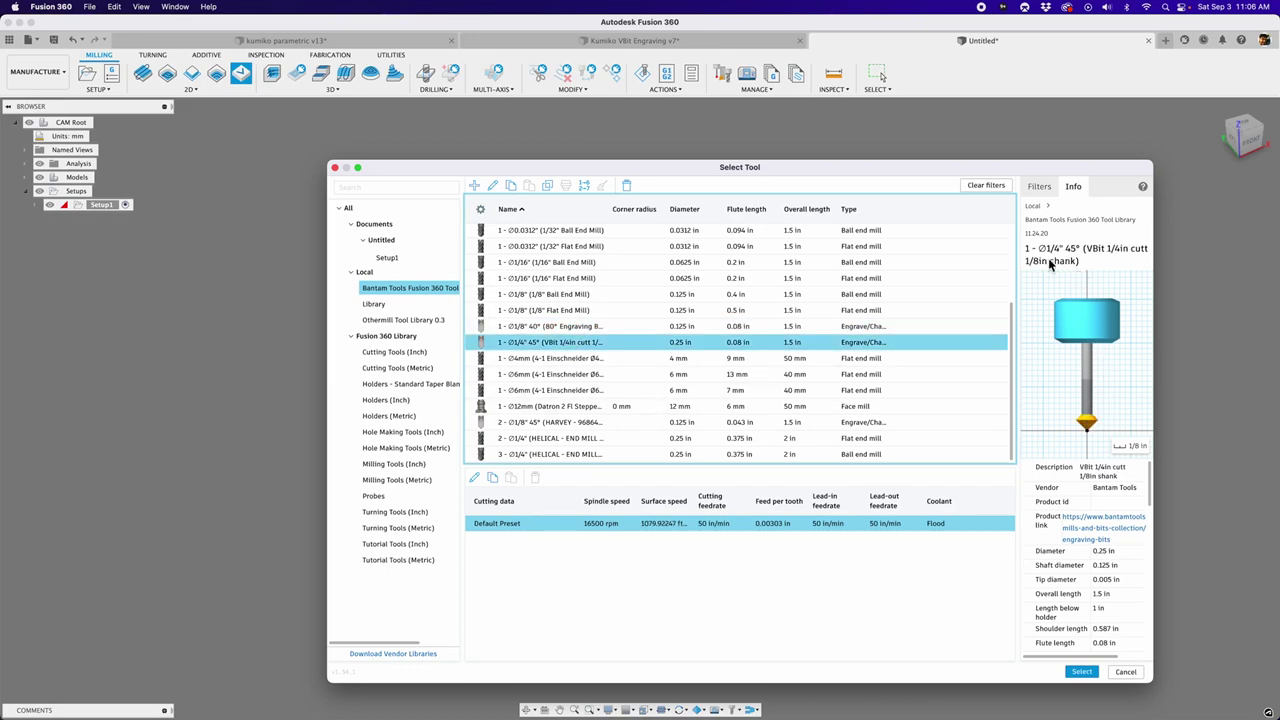
click(1081, 671)
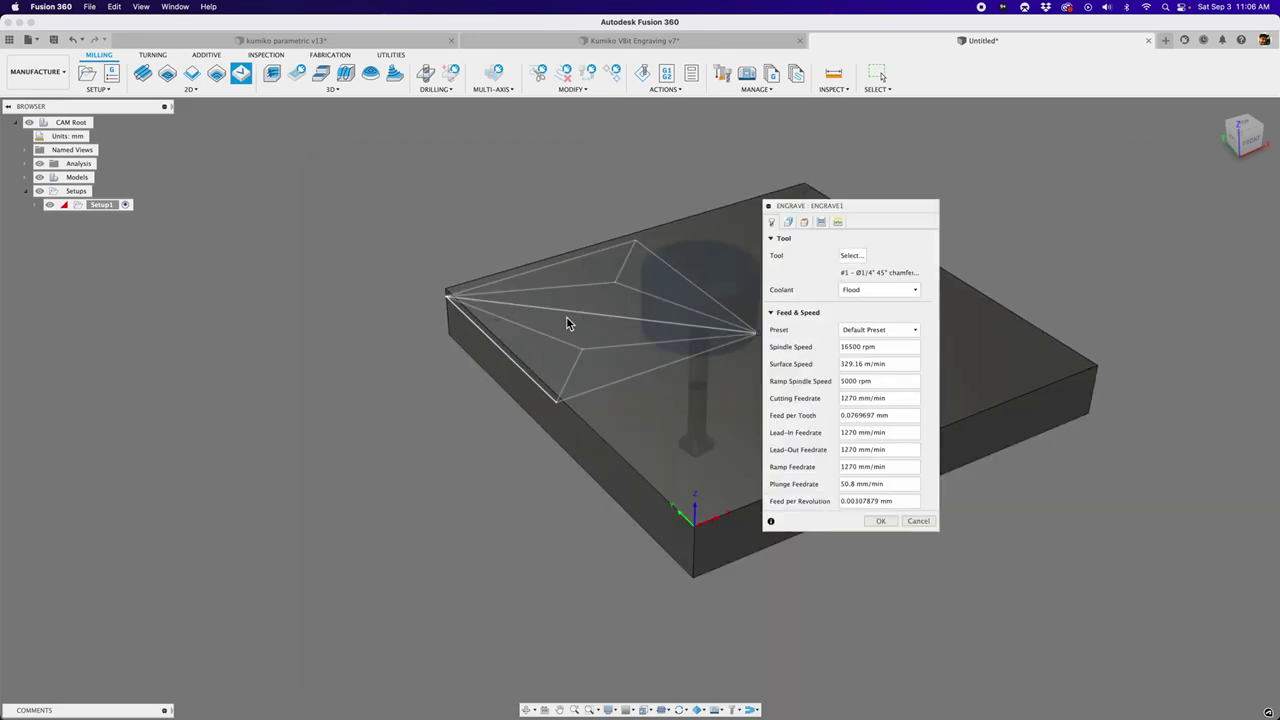
Switch to Chrome and examine the tip angle, cutting diameter and shank size in the carbide V-bit's Inventables product title.
key(super+Tab)
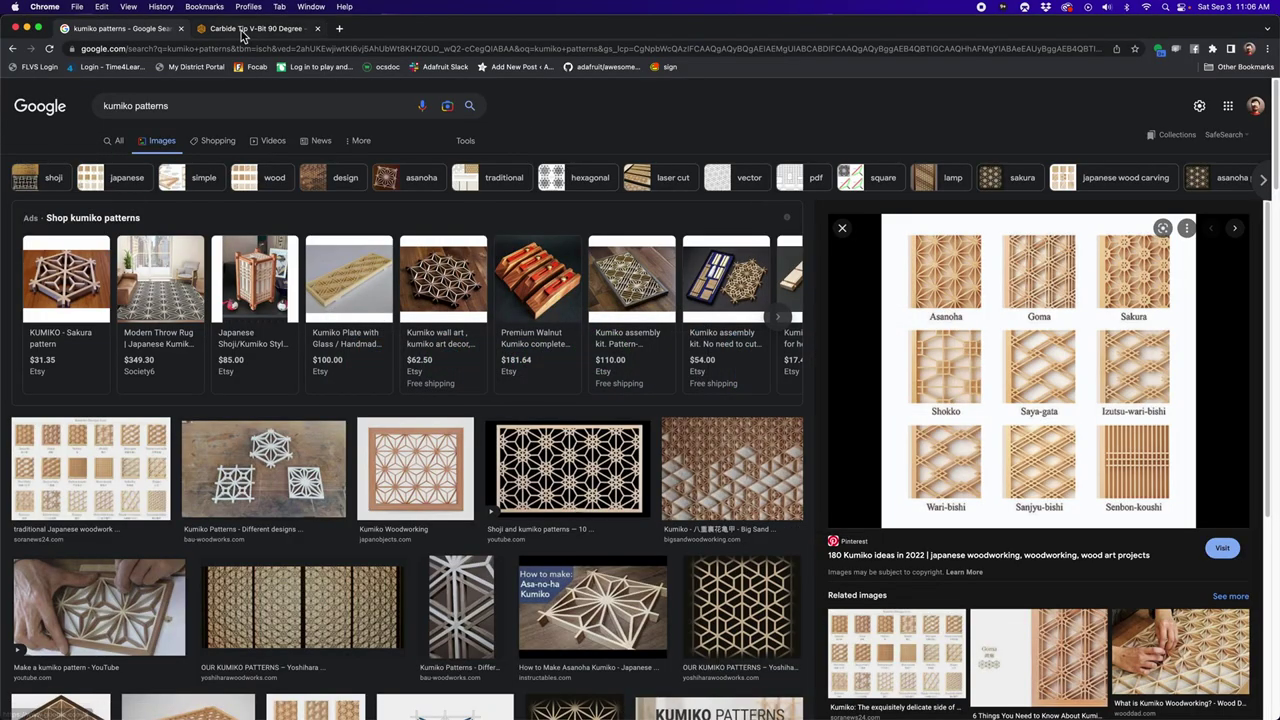
click(246, 30)
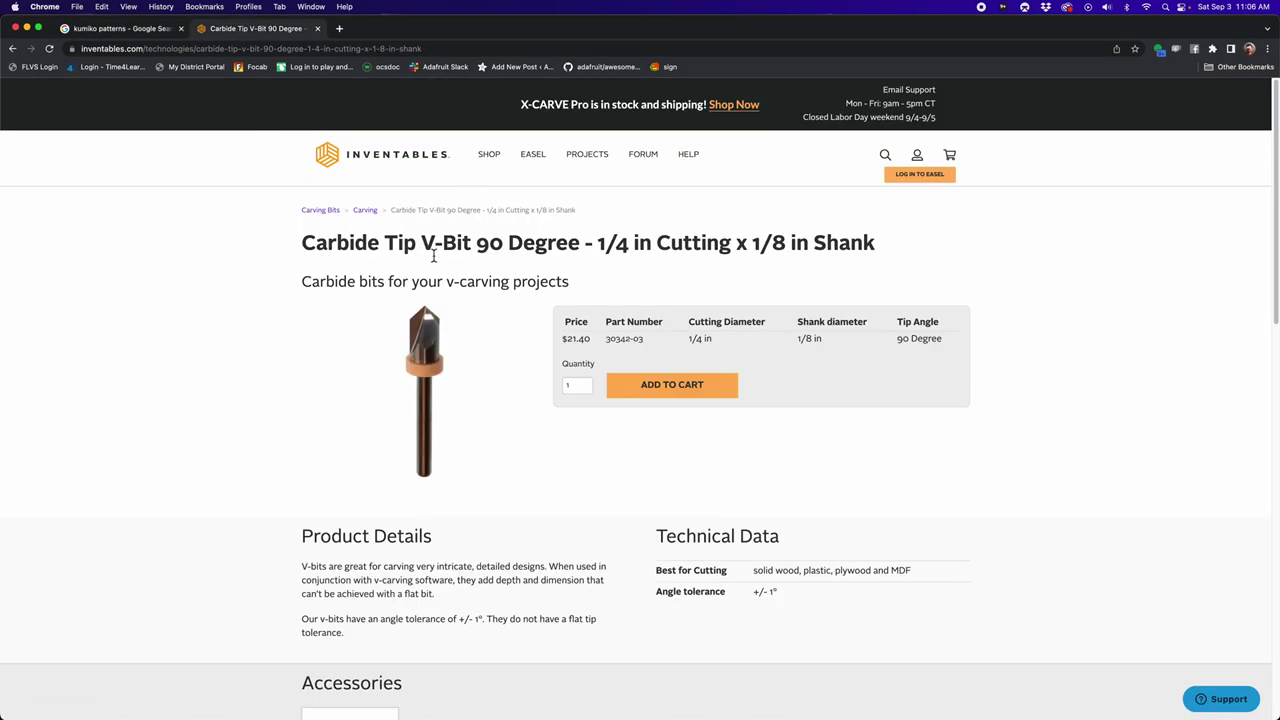
drag(476, 243, 586, 244)
click(600, 245)
scroll(424, 332, down, 1)
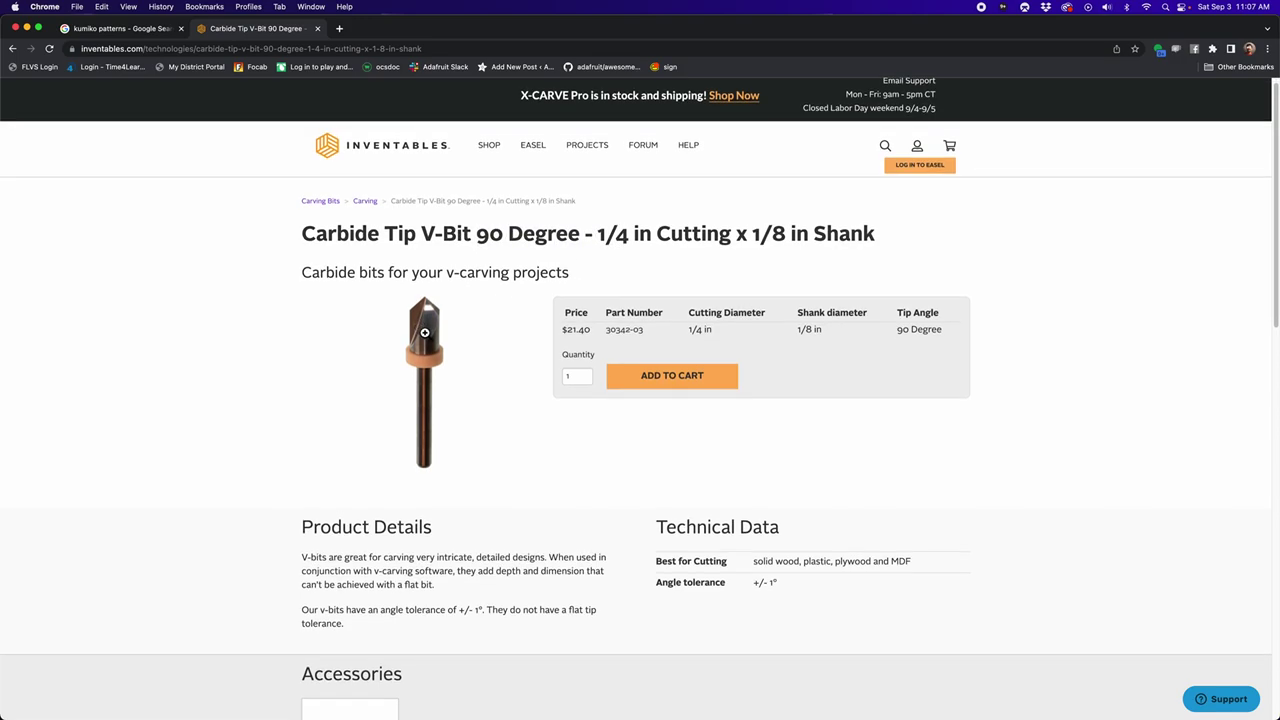
drag(600, 234, 671, 235)
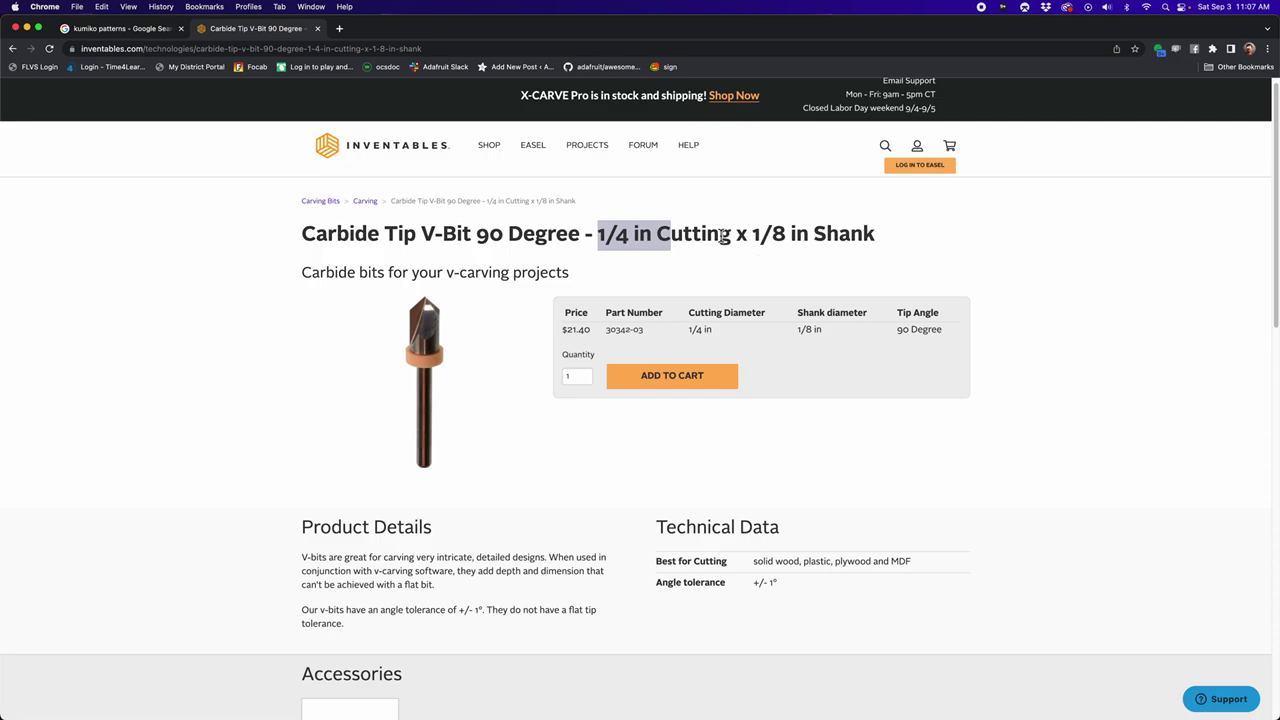
drag(752, 234, 850, 234)
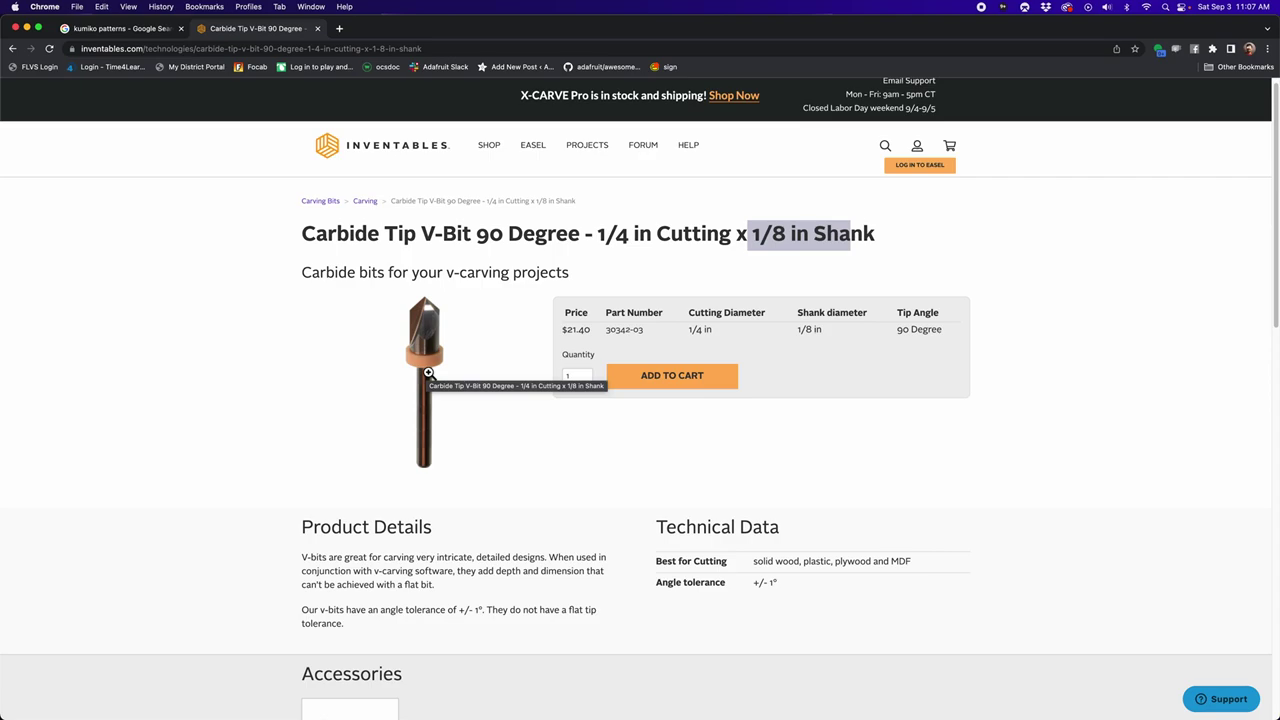
drag(750, 234, 836, 236)
click(875, 233)
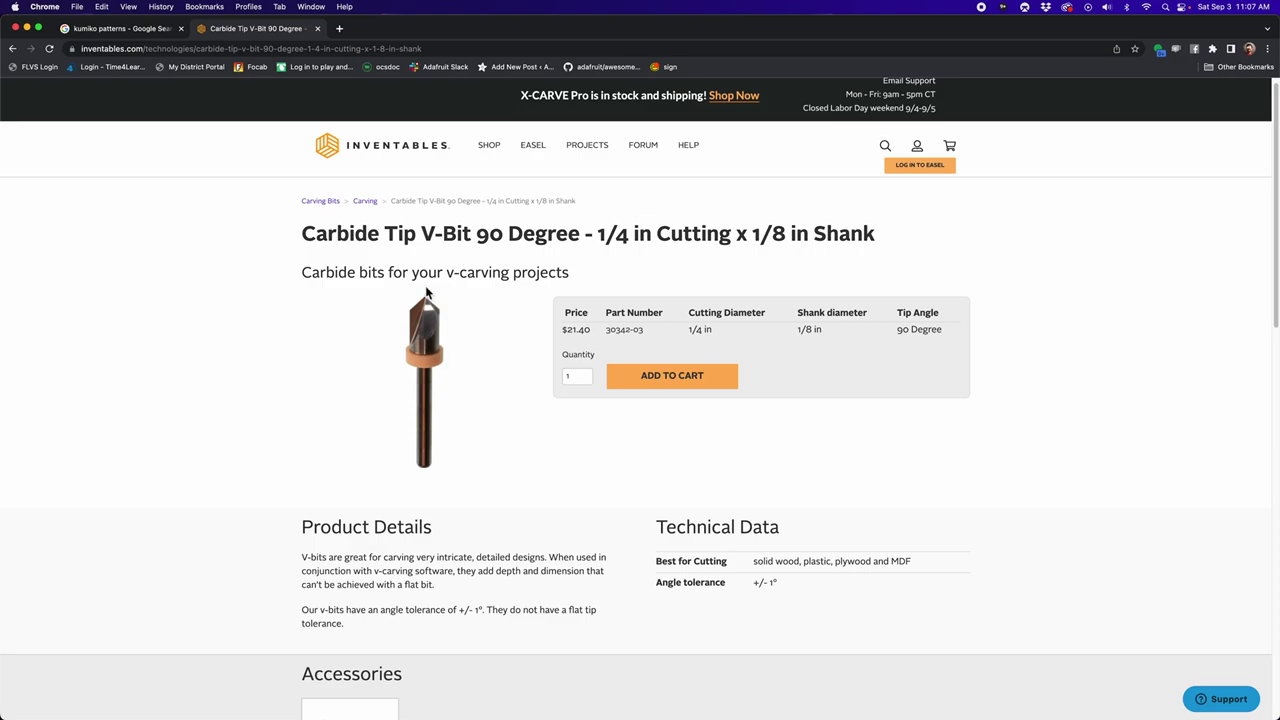
Look over the V-bit's product image, product details and technical data further down the page.
scroll(418, 315, down, 2)
scroll(418, 315, up, 2)
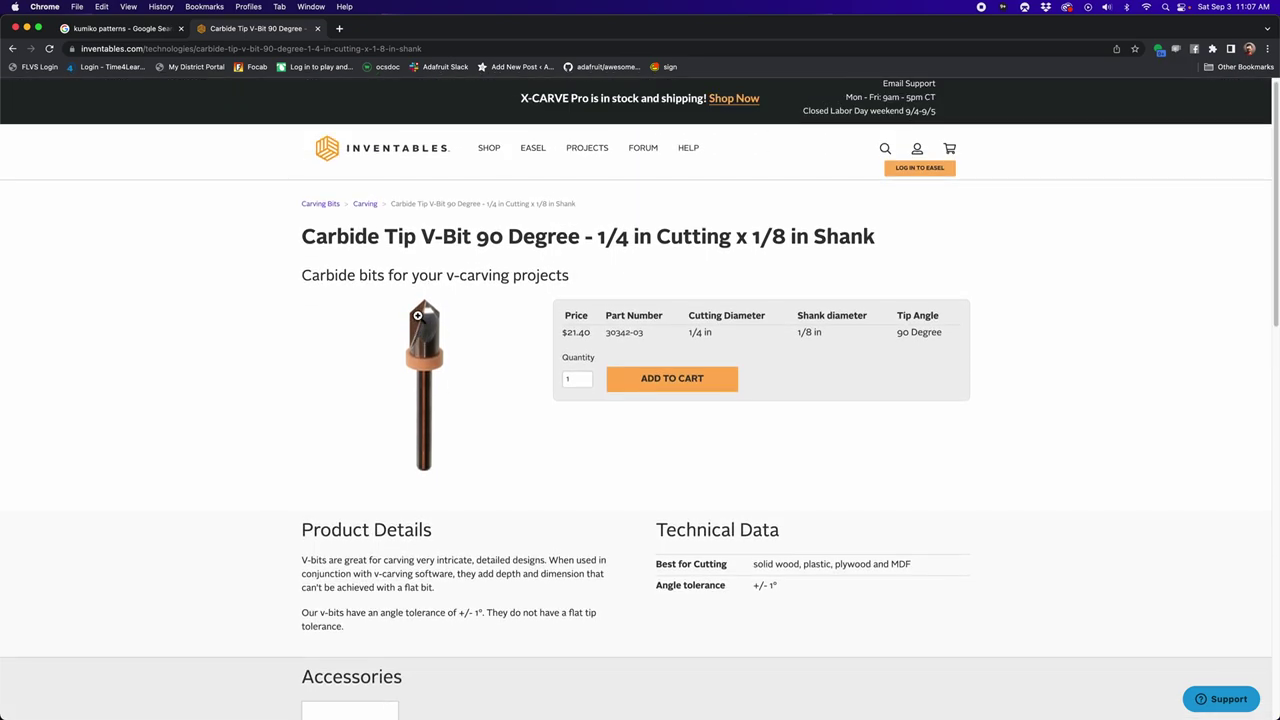
scroll(390, 384, down, 1)
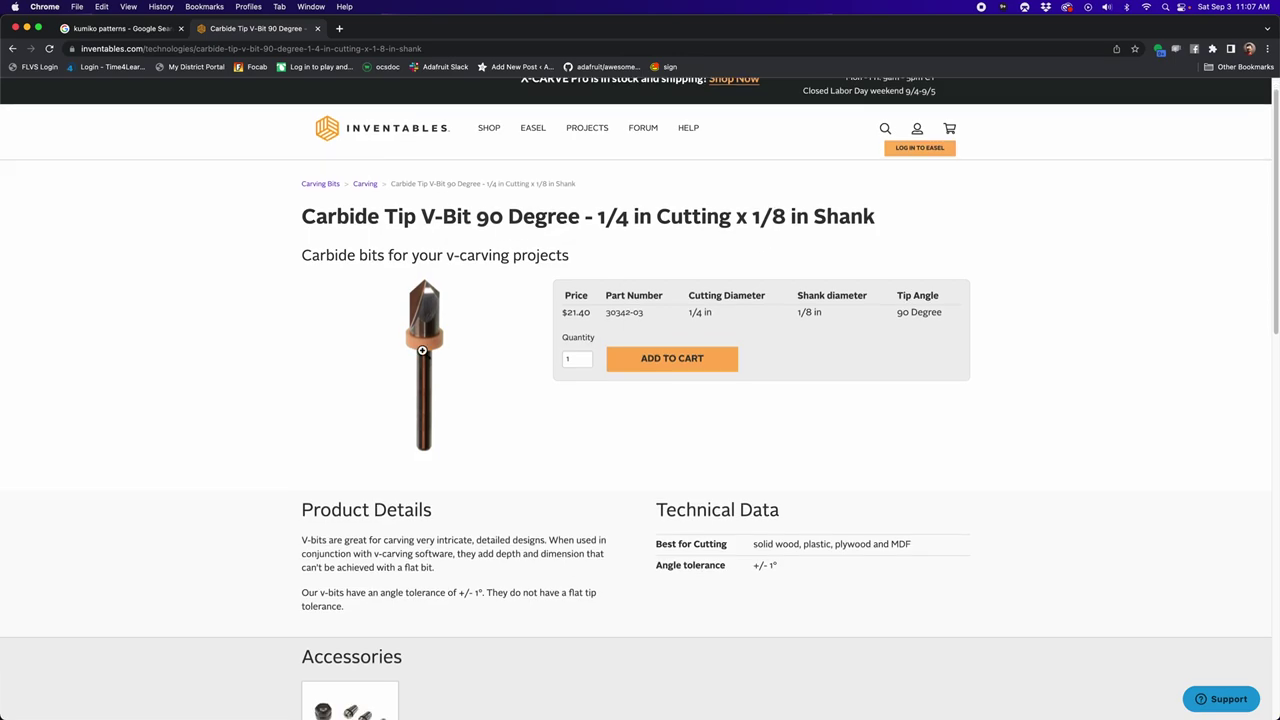
scroll(421, 285, down, 1)
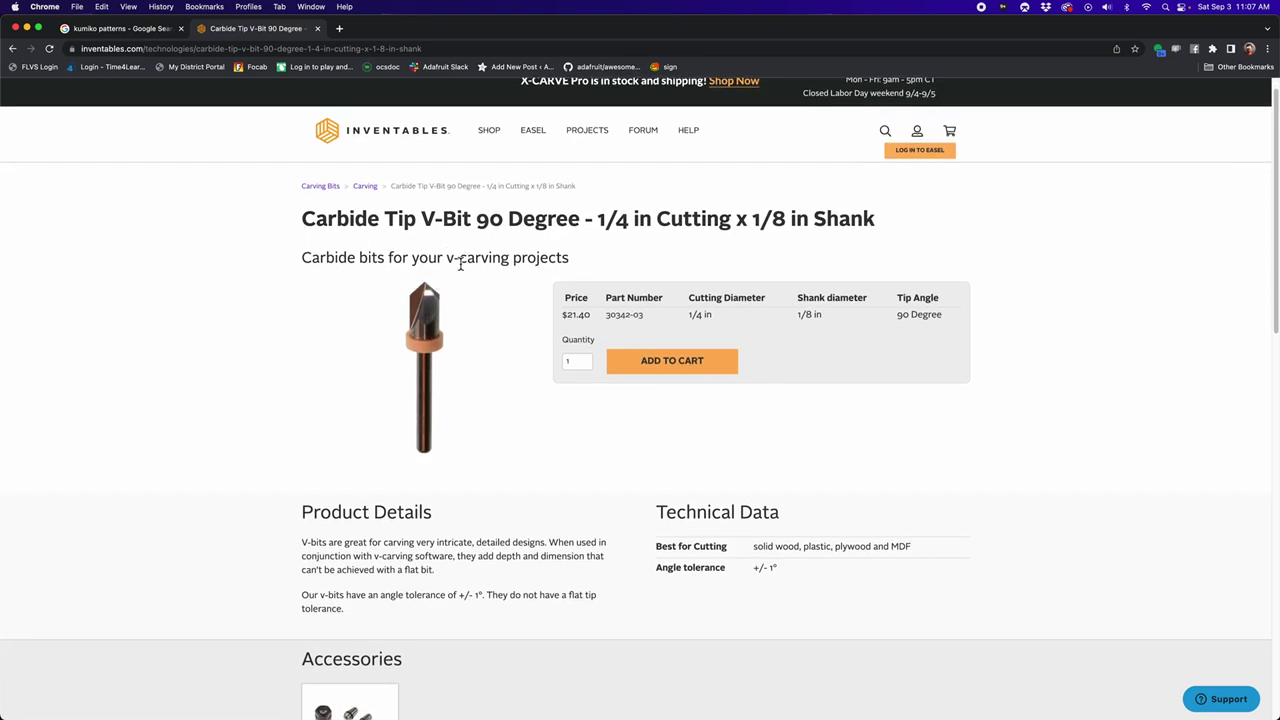
scroll(503, 452, down, 3)
scroll(480, 410, up, 4)
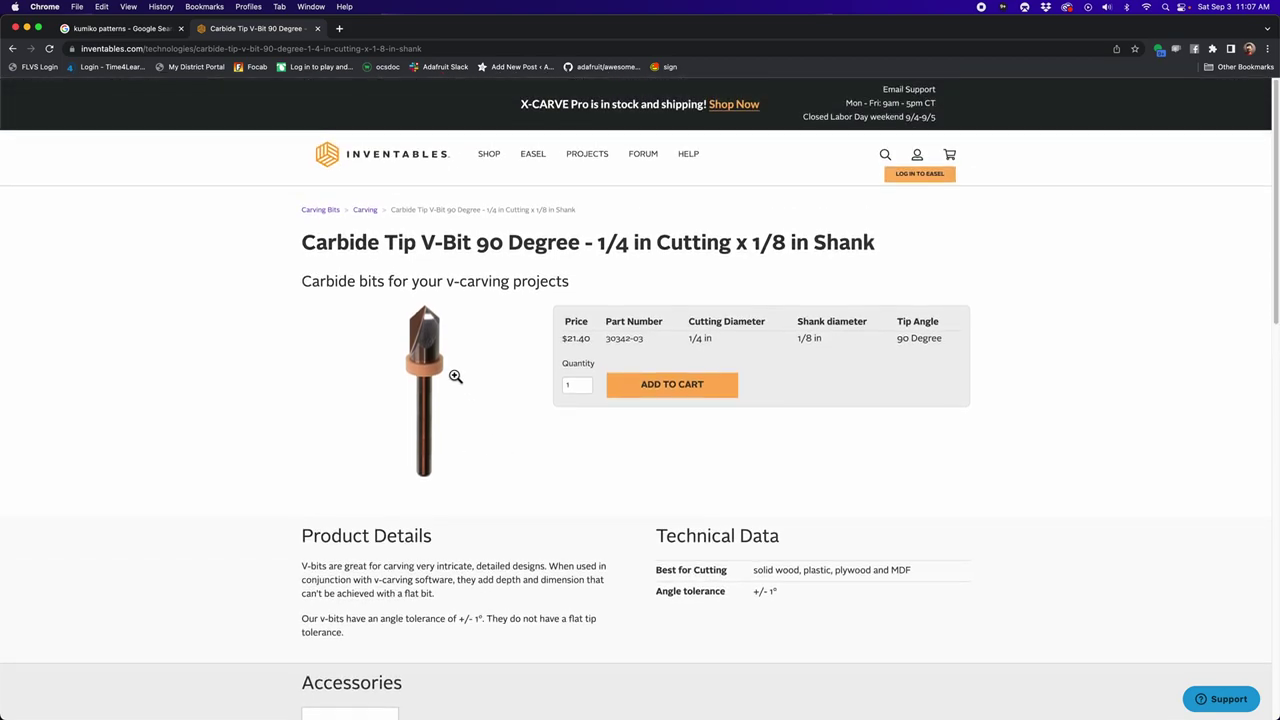
scroll(428, 390, down, 10)
scroll(432, 384, up, 6)
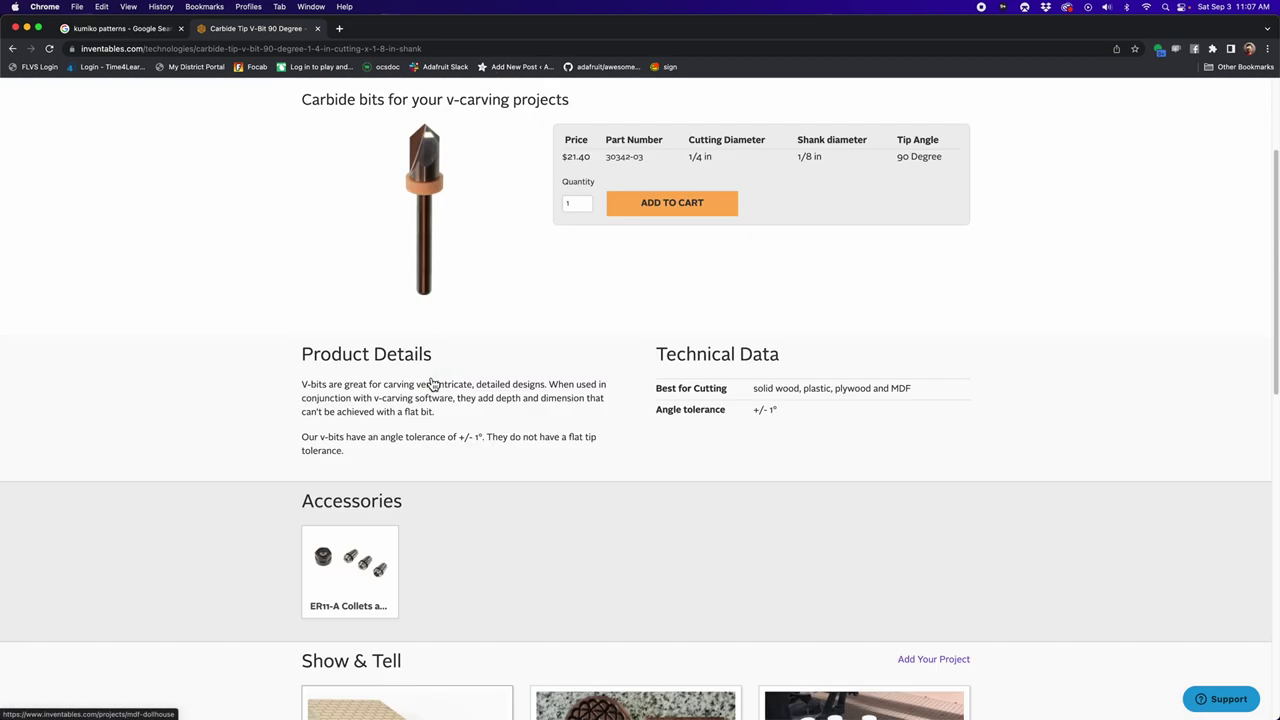
scroll(432, 384, up, 4)
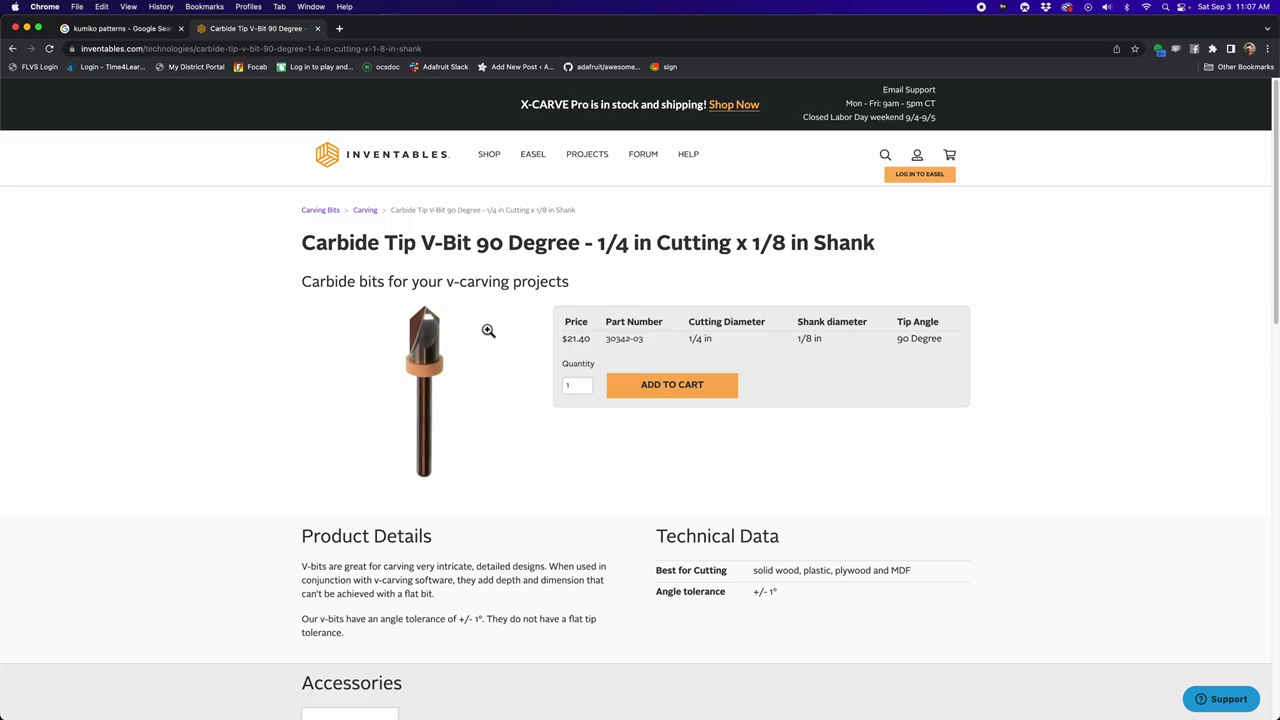
Switch back to Fusion 360 and open the Engrave operation's geometry settings for selecting contours on the triangular pattern.
key(super+Tab)
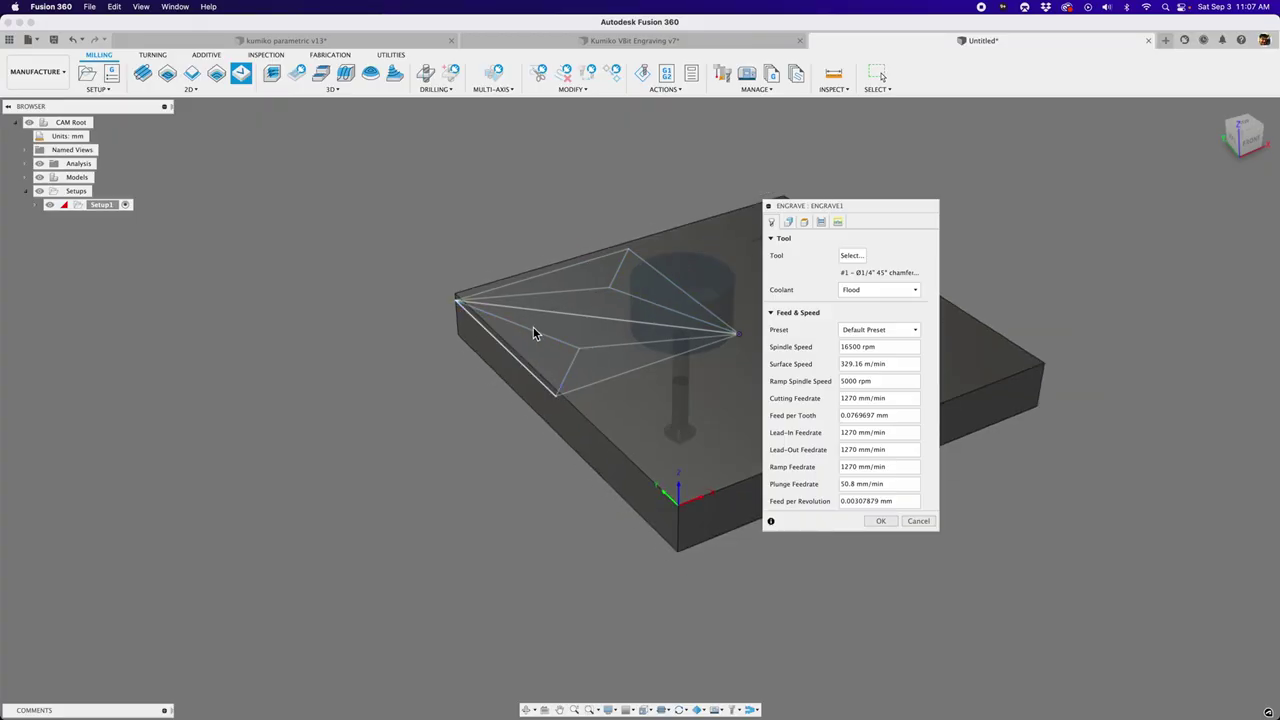
scroll(483, 209, up, 4)
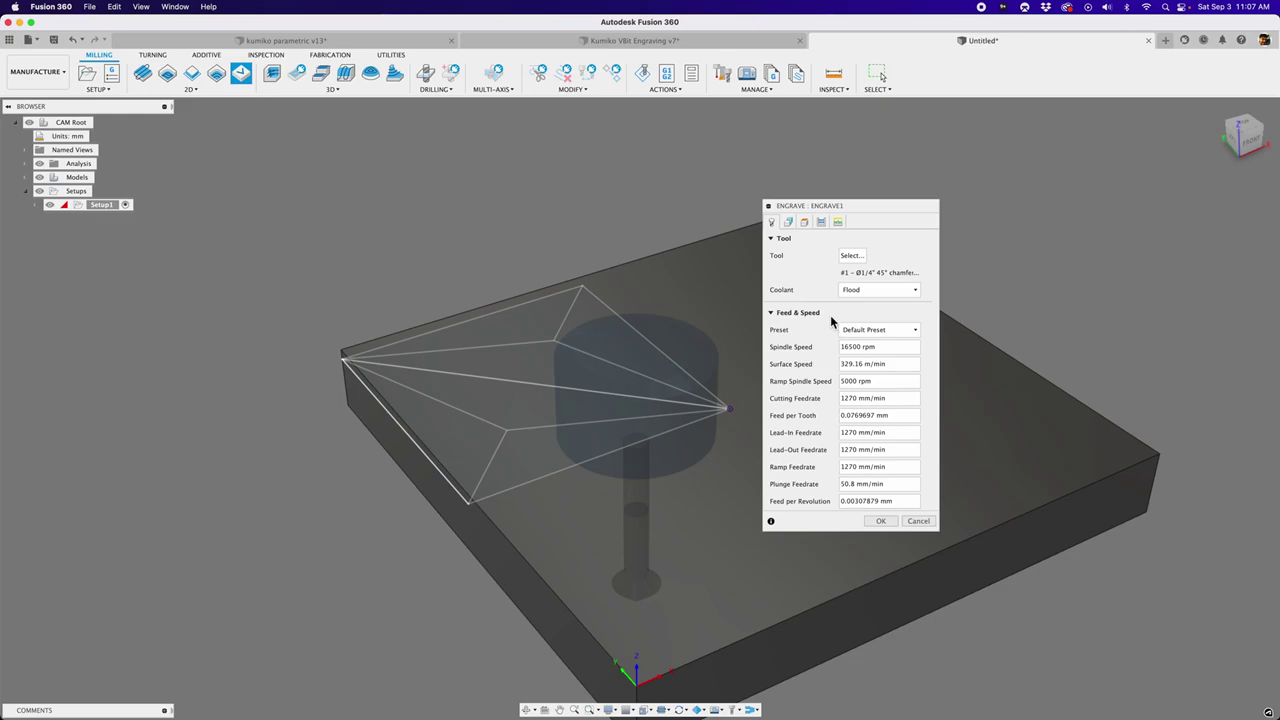
click(789, 223)
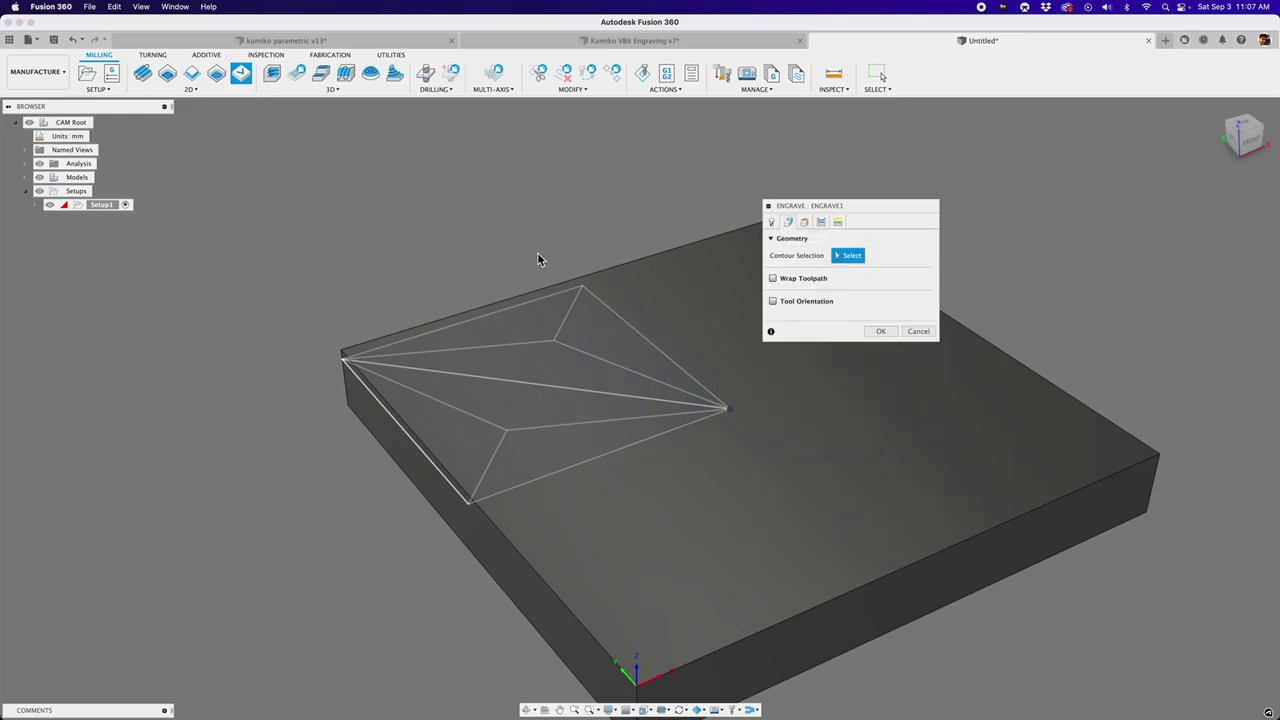
scroll(537, 256, up, 1)
shift+middle_drag(483, 226, 482, 268)
scroll(525, 288, up, 2)
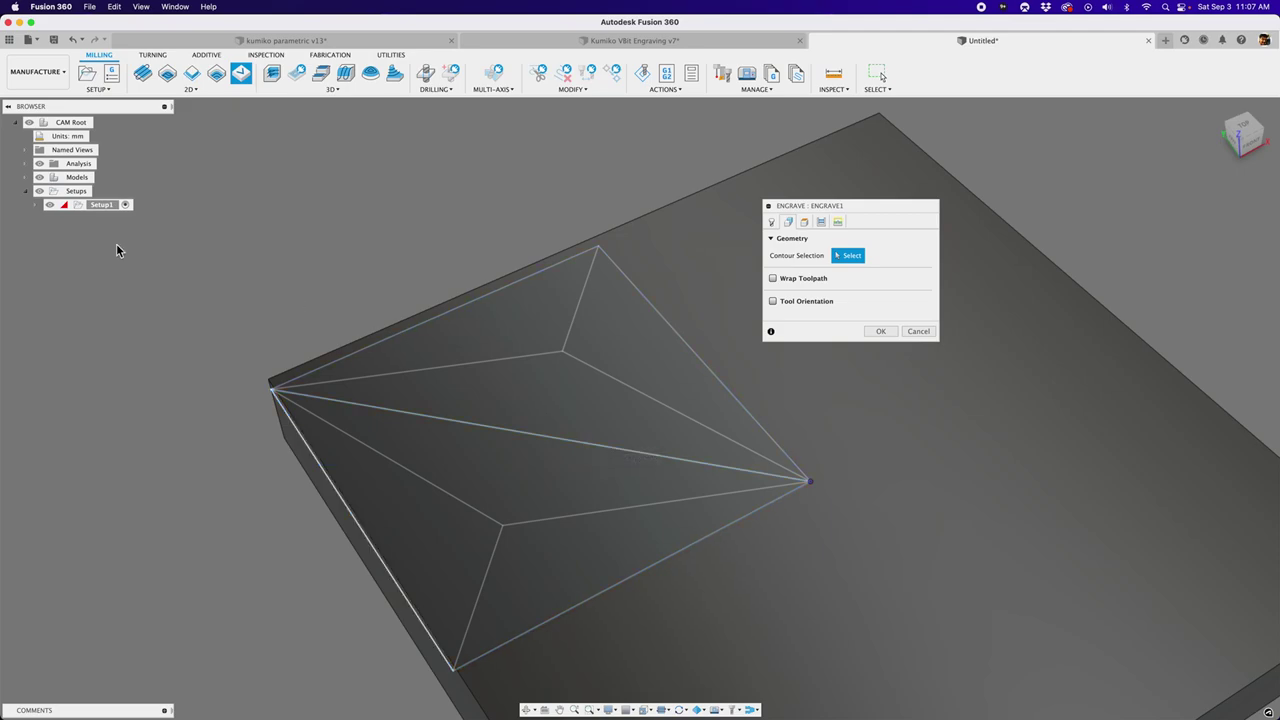
Expand the model's sketches and hide the pattern B sketch, leaving pattern A shown for contour selection.
click(27, 179)
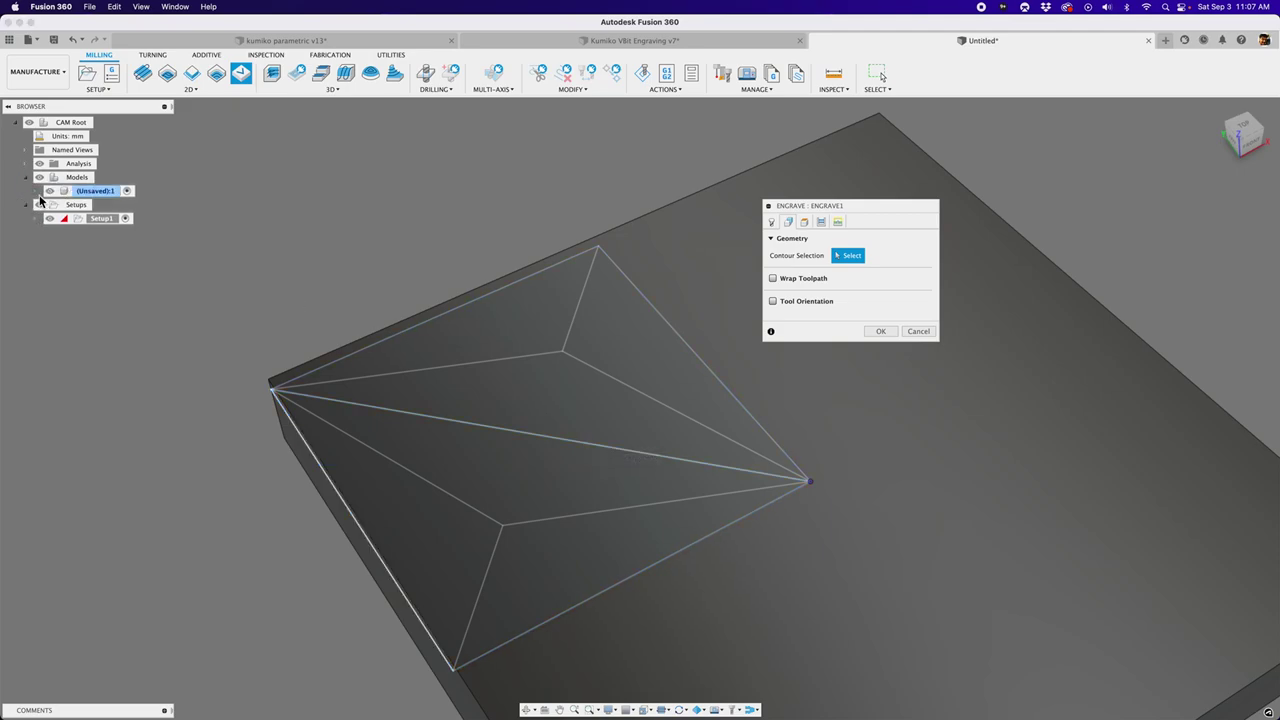
click(37, 191)
click(76, 276)
click(71, 287)
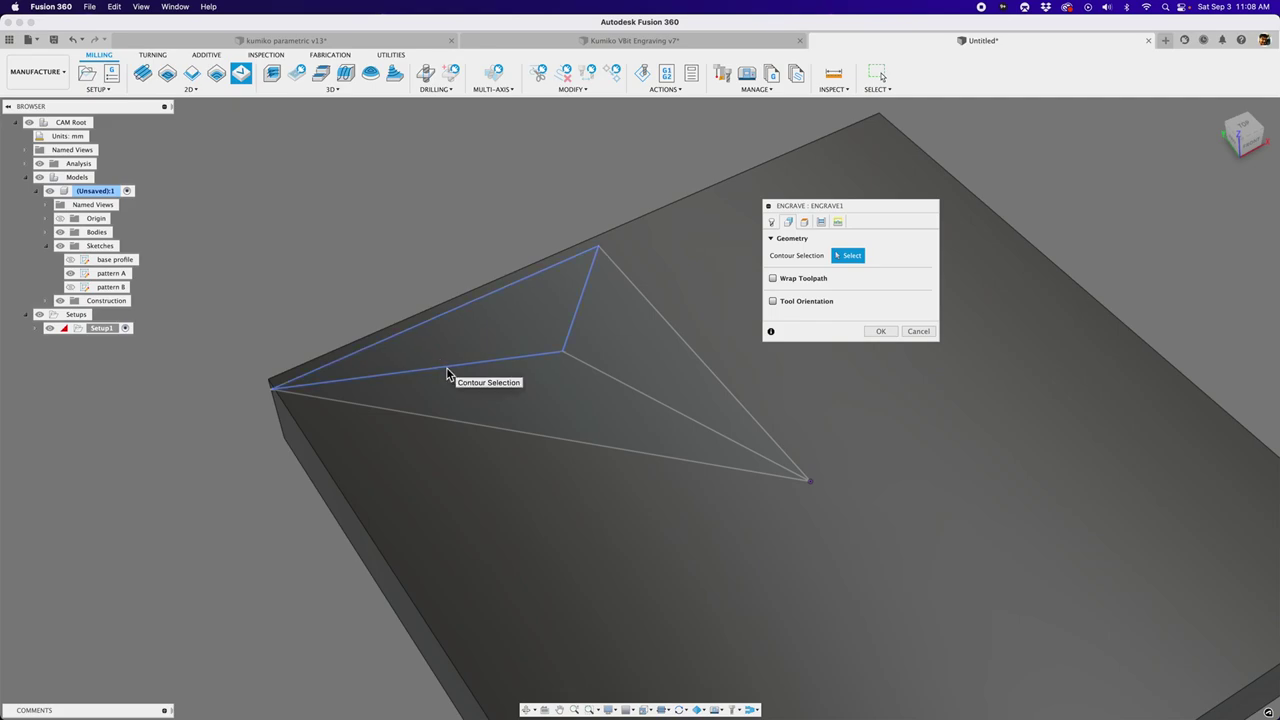